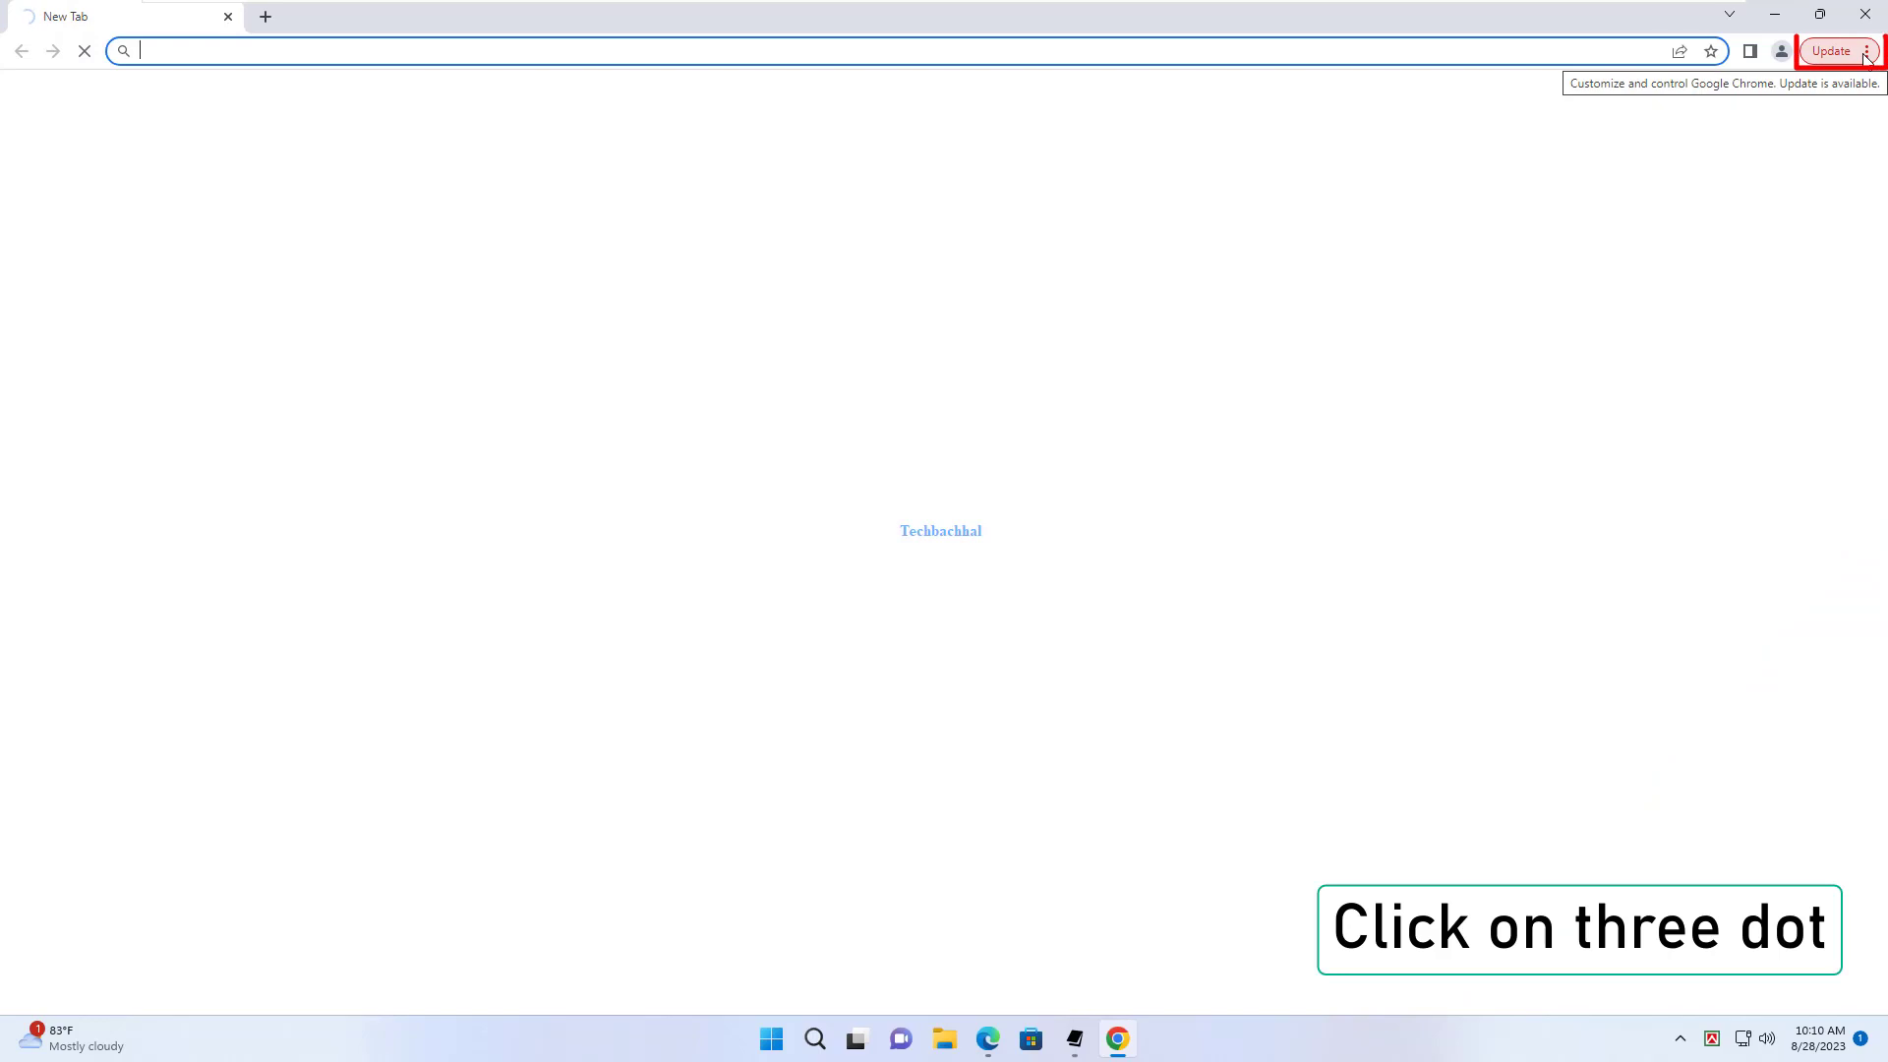
- Open the Clear browsing data dialog from Chrome's privacy and security settings
{"action": "left_click", "coordinate": [1865, 57]}
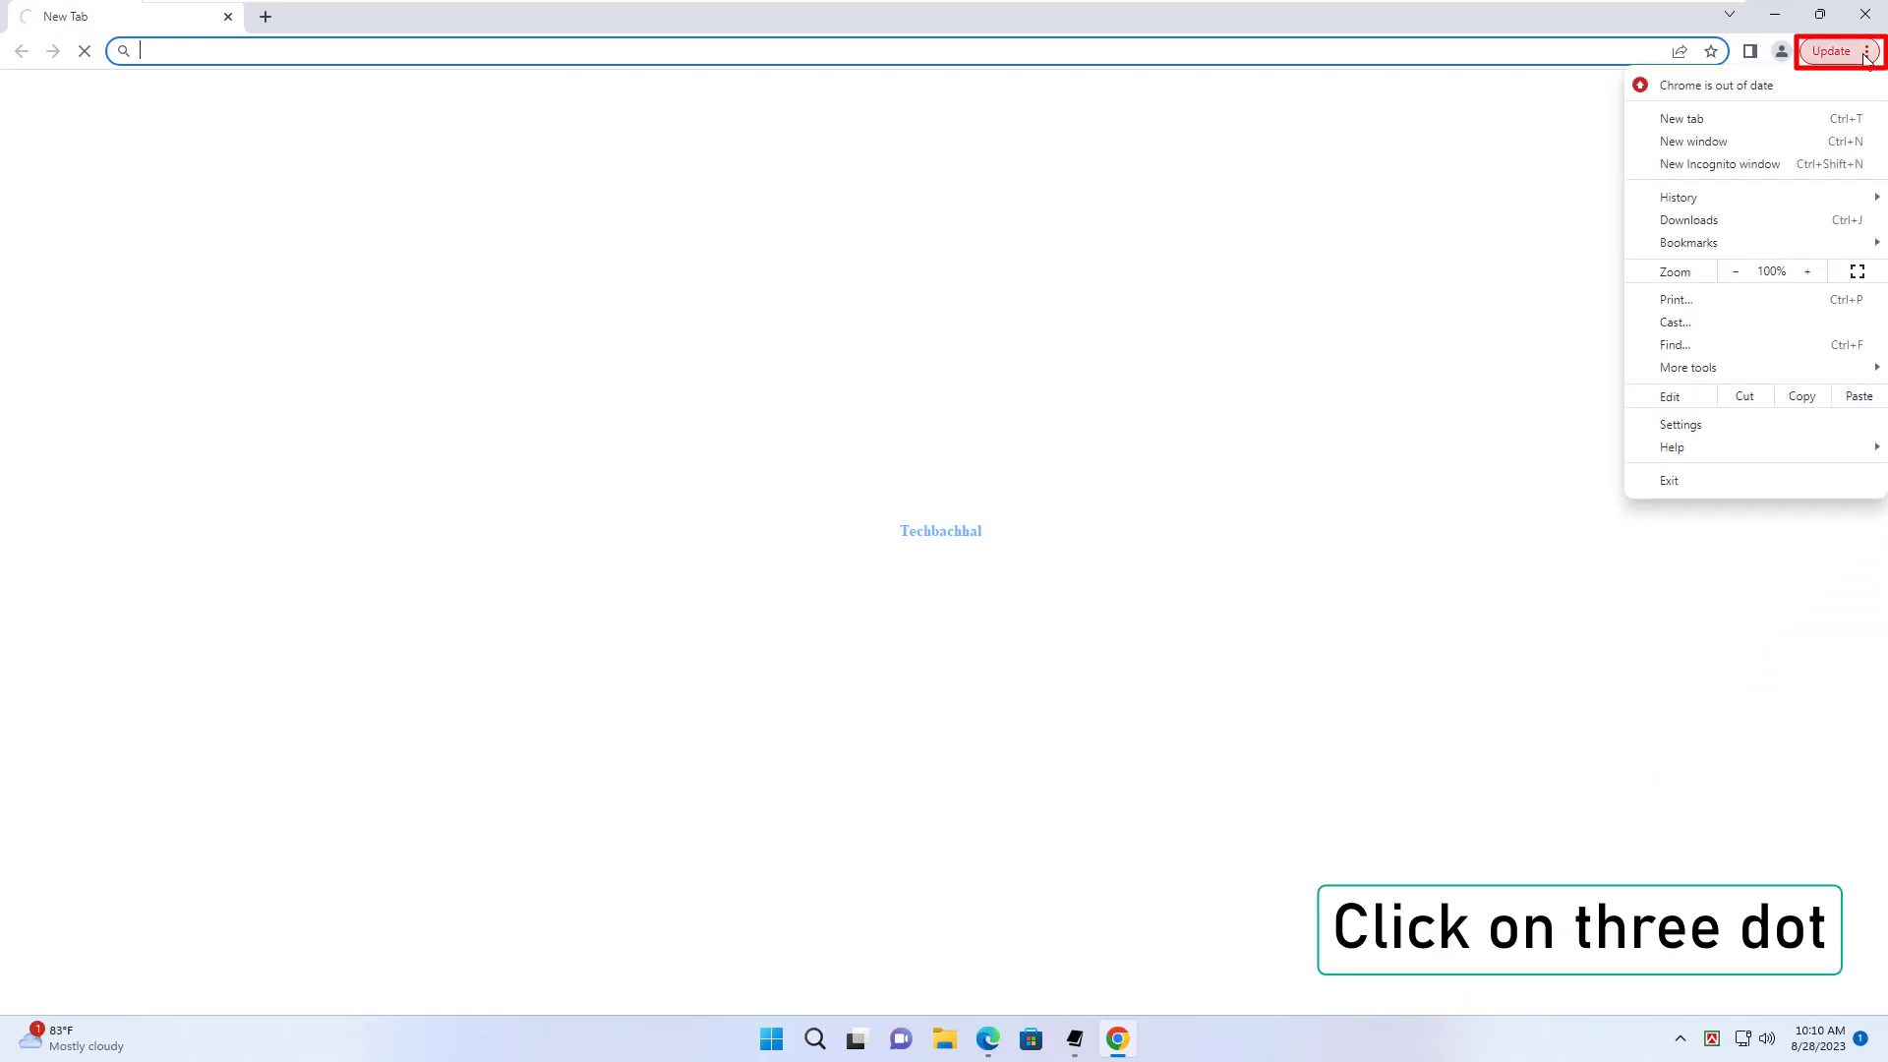
{"action": "left_click", "coordinate": [1706, 428]}
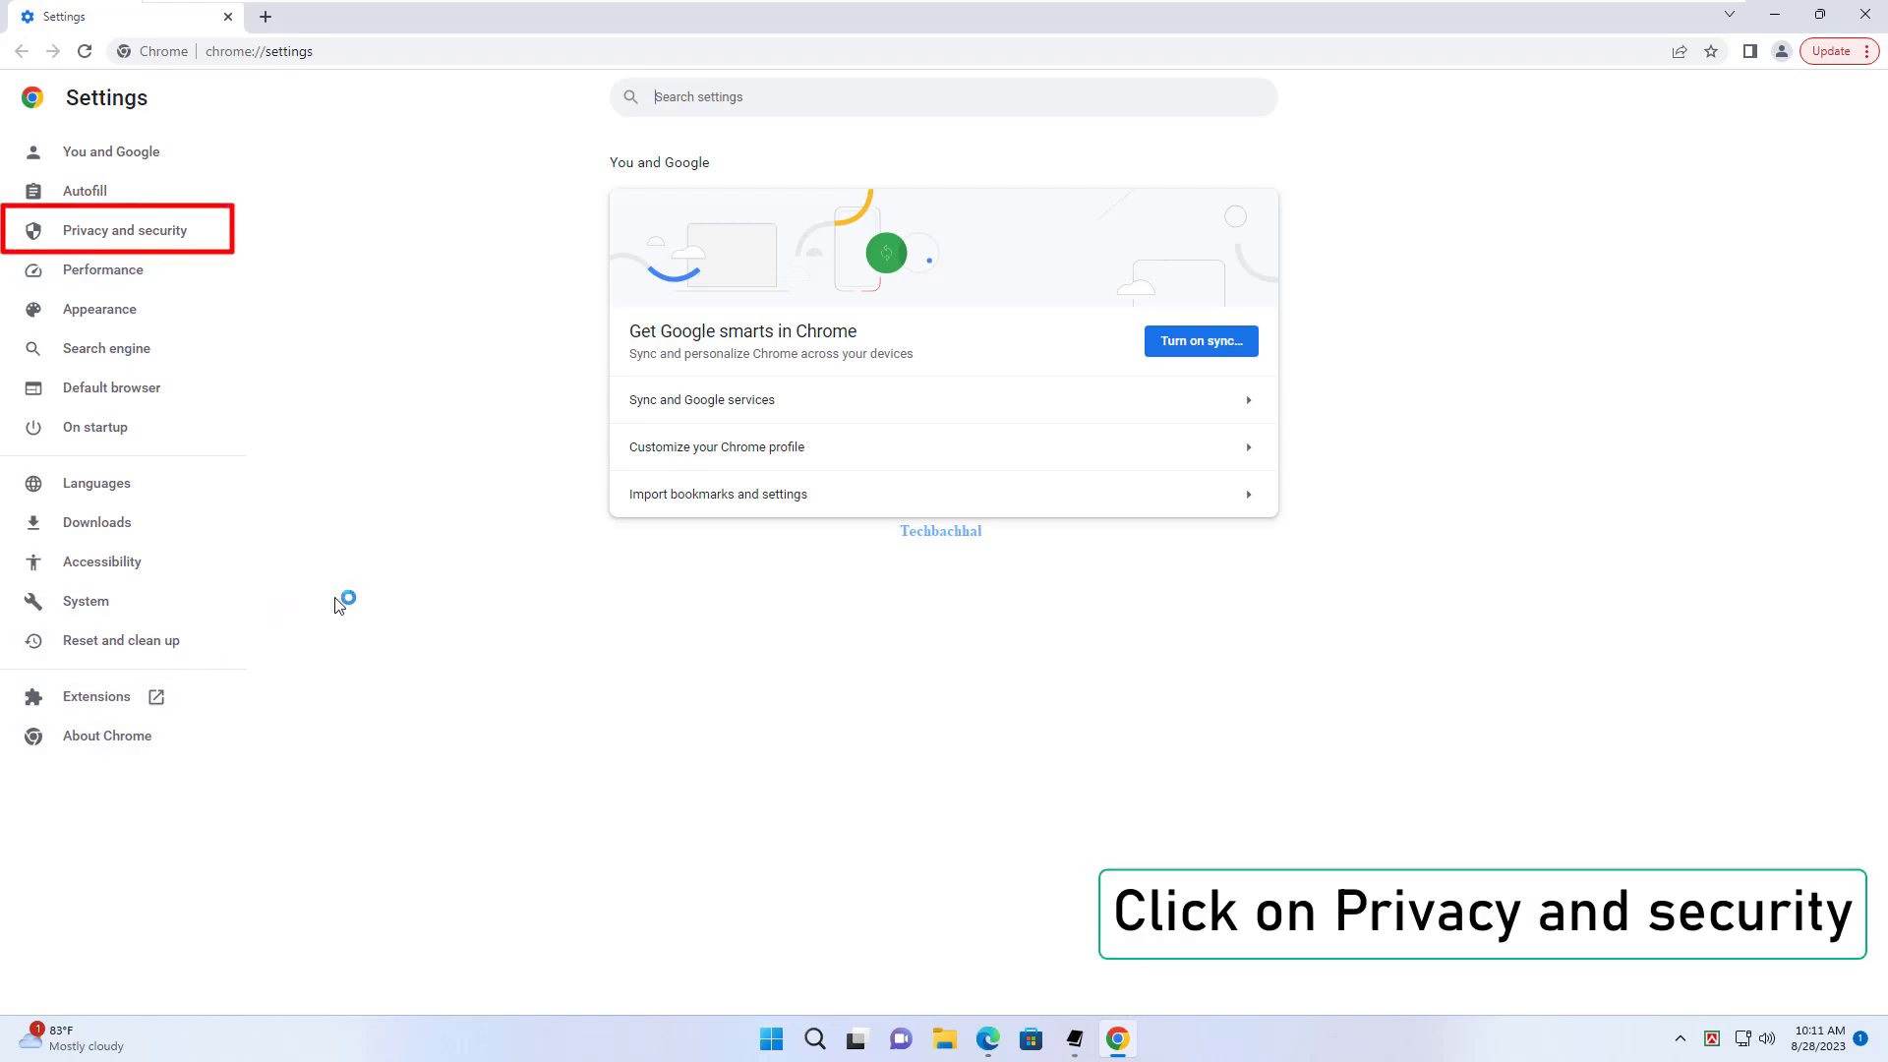
{"action": "left_click", "coordinate": [98, 230]}
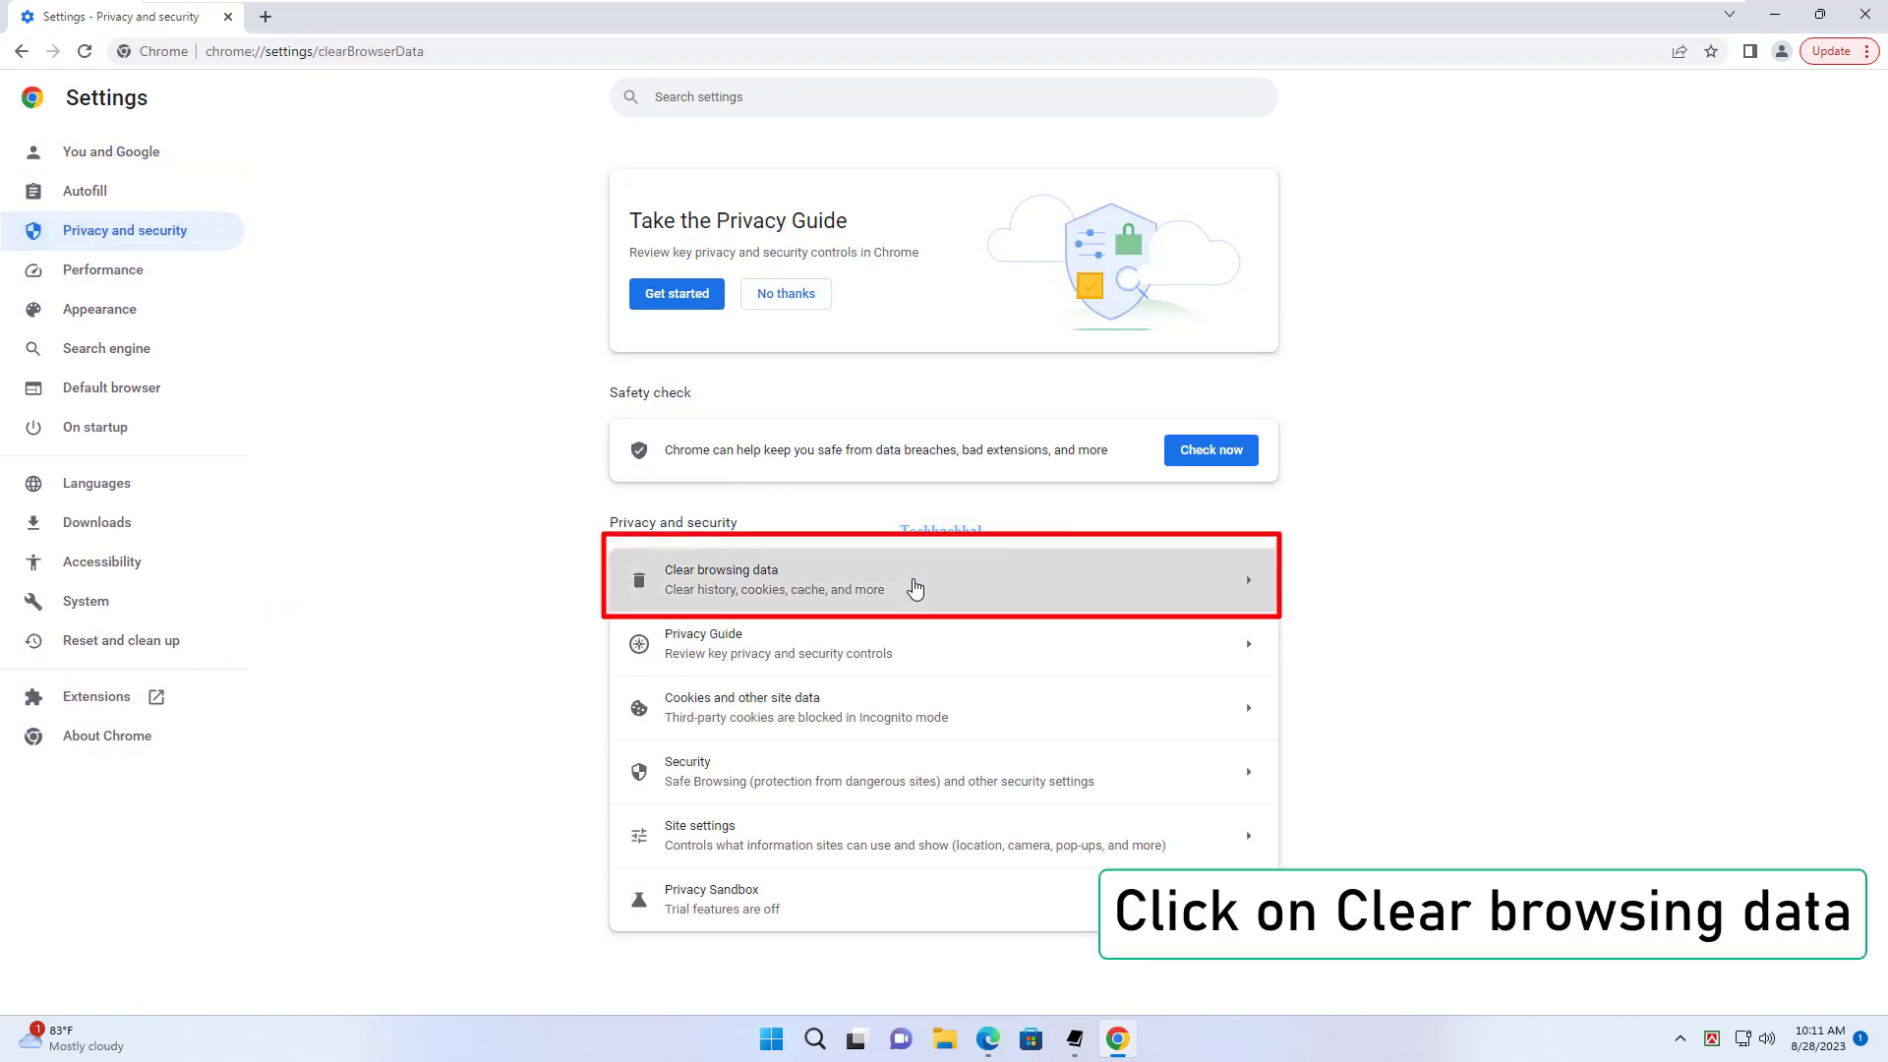
{"action": "left_click", "coordinate": [914, 587]}
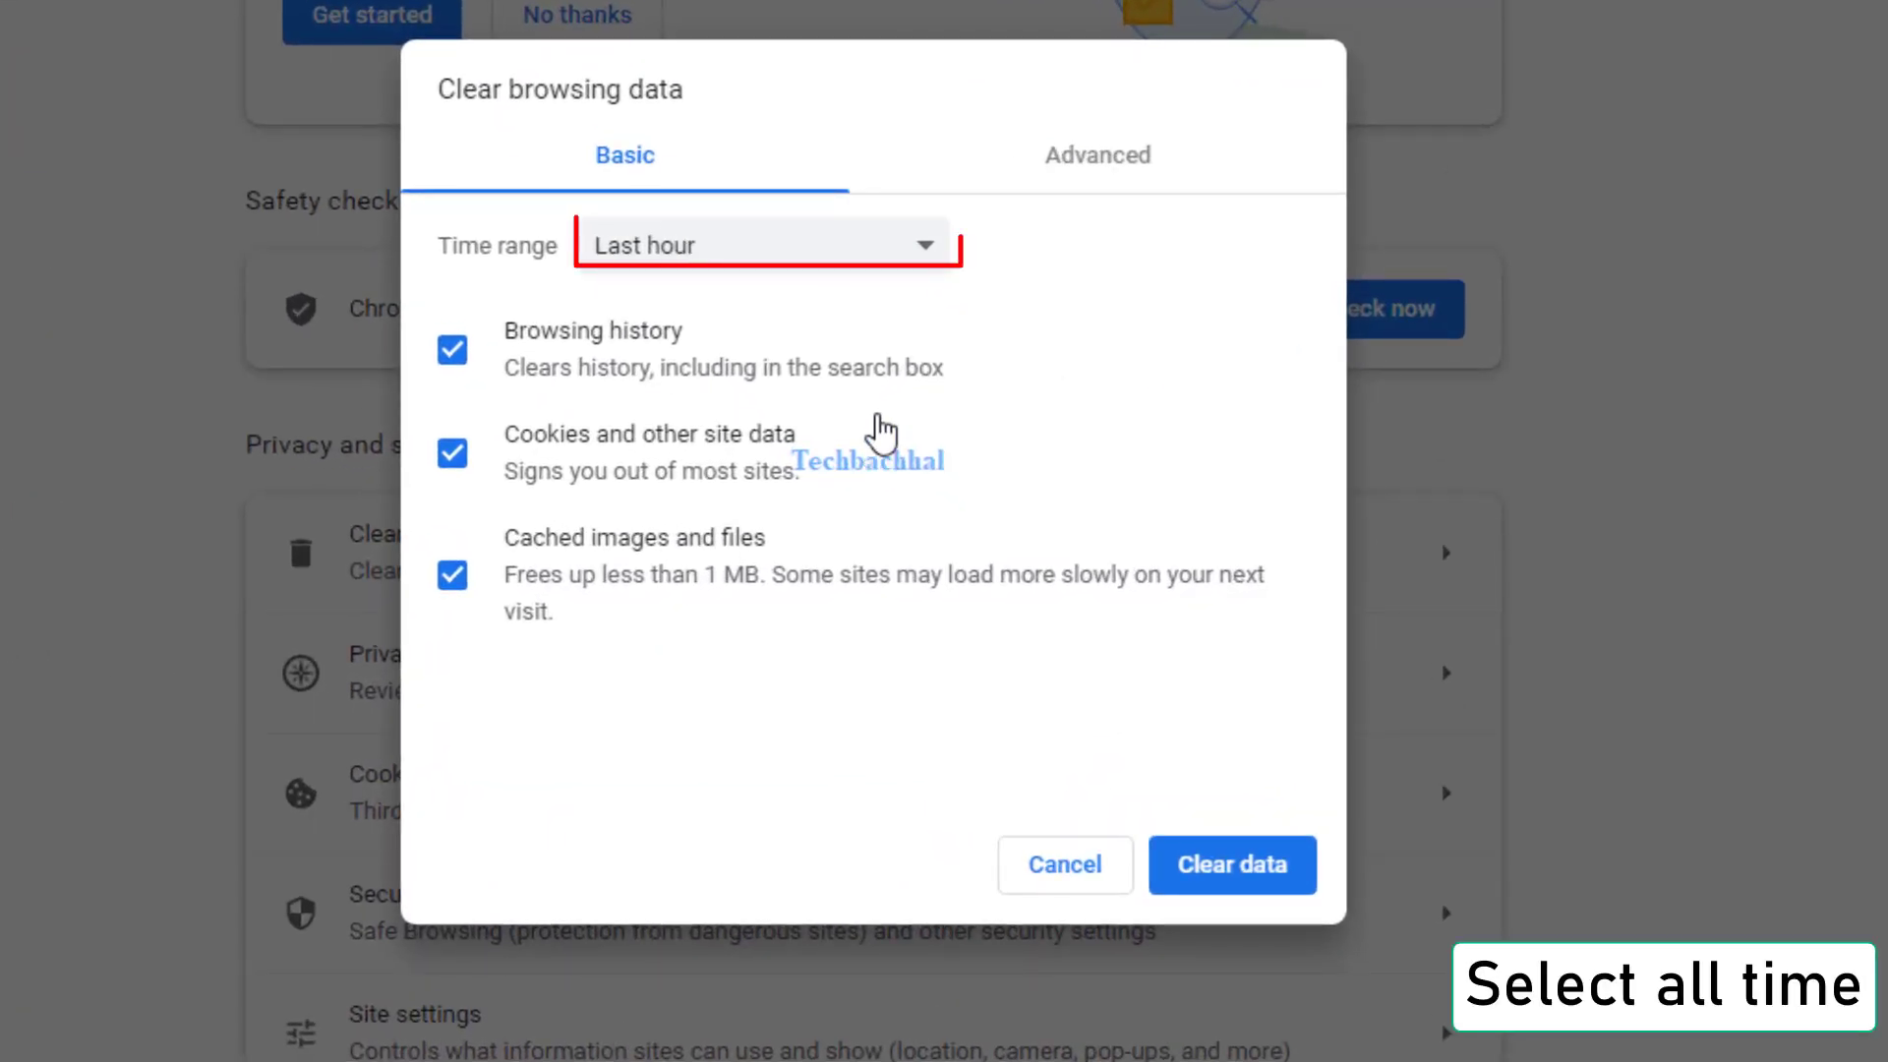
- Clear the browsing history and cached images and files for All time, excluding cookies, and replace the settings tab with a new tab
{"action": "left_click", "coordinate": [788, 240]}
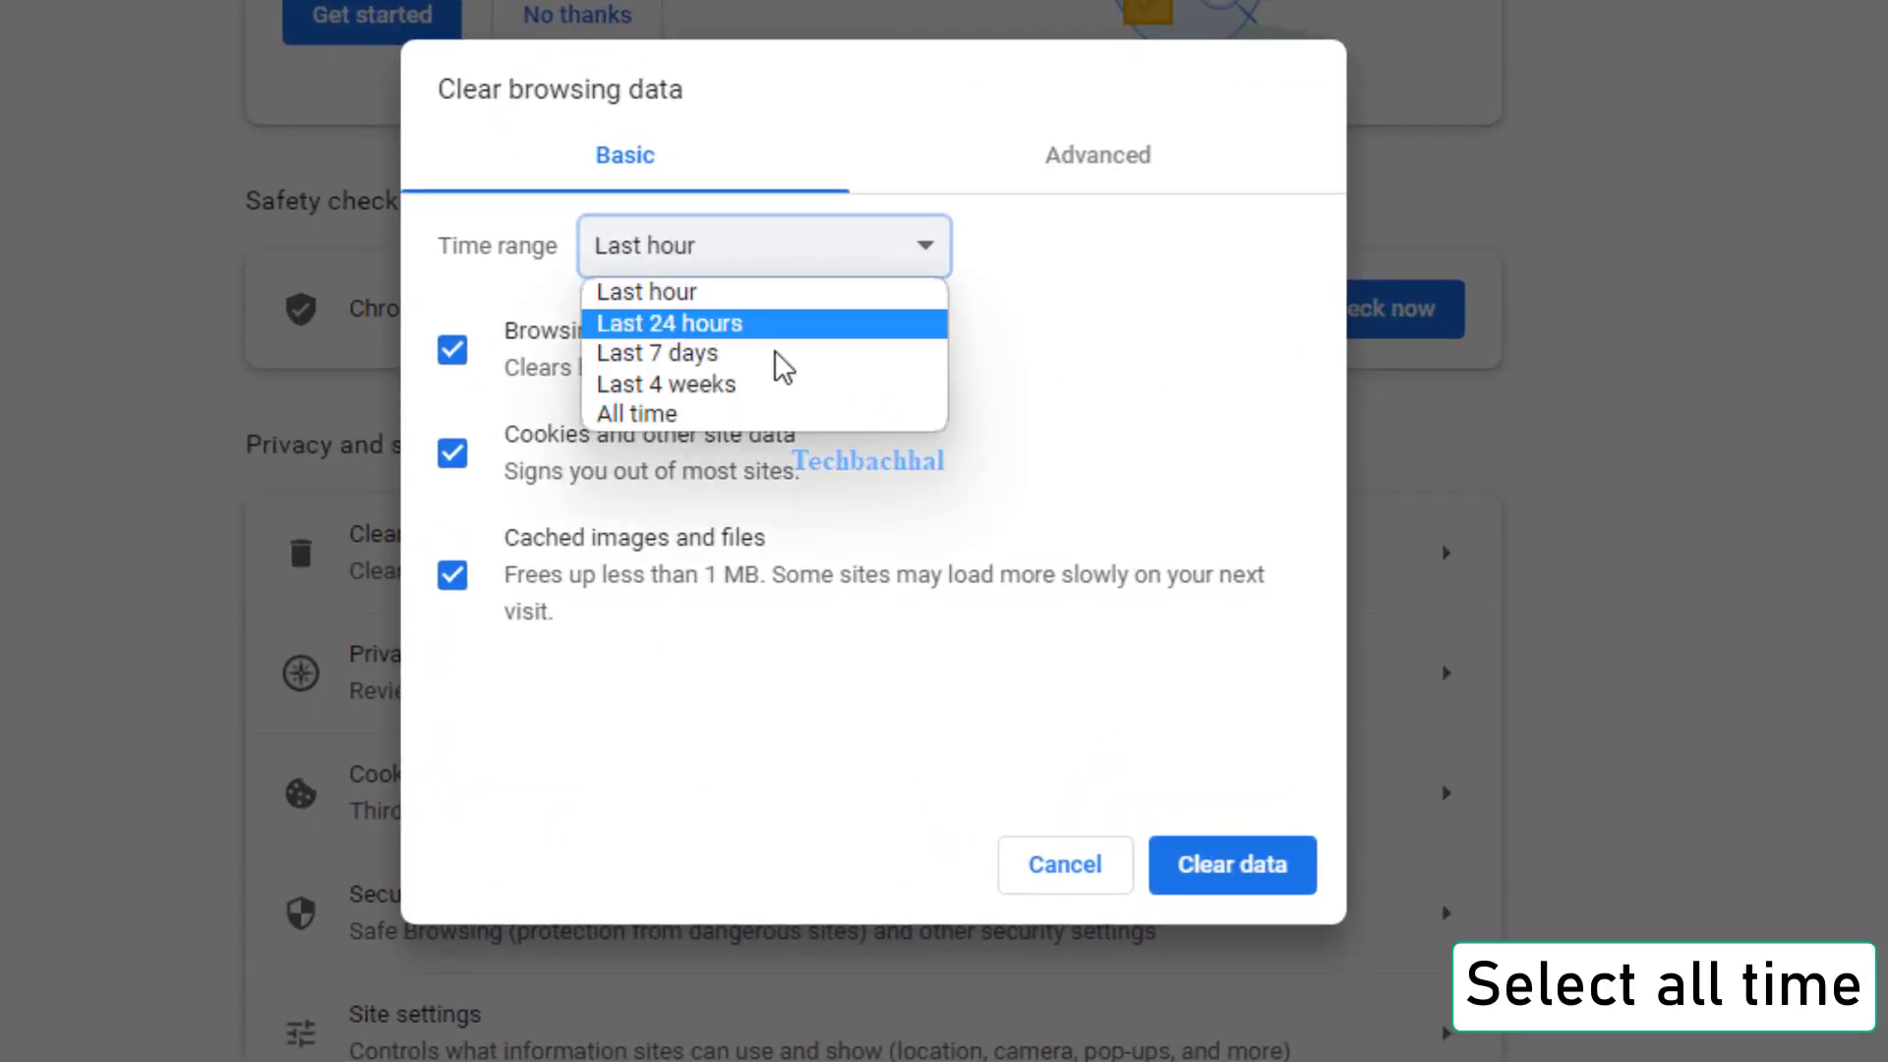
{"action": "left_click", "coordinate": [662, 415]}
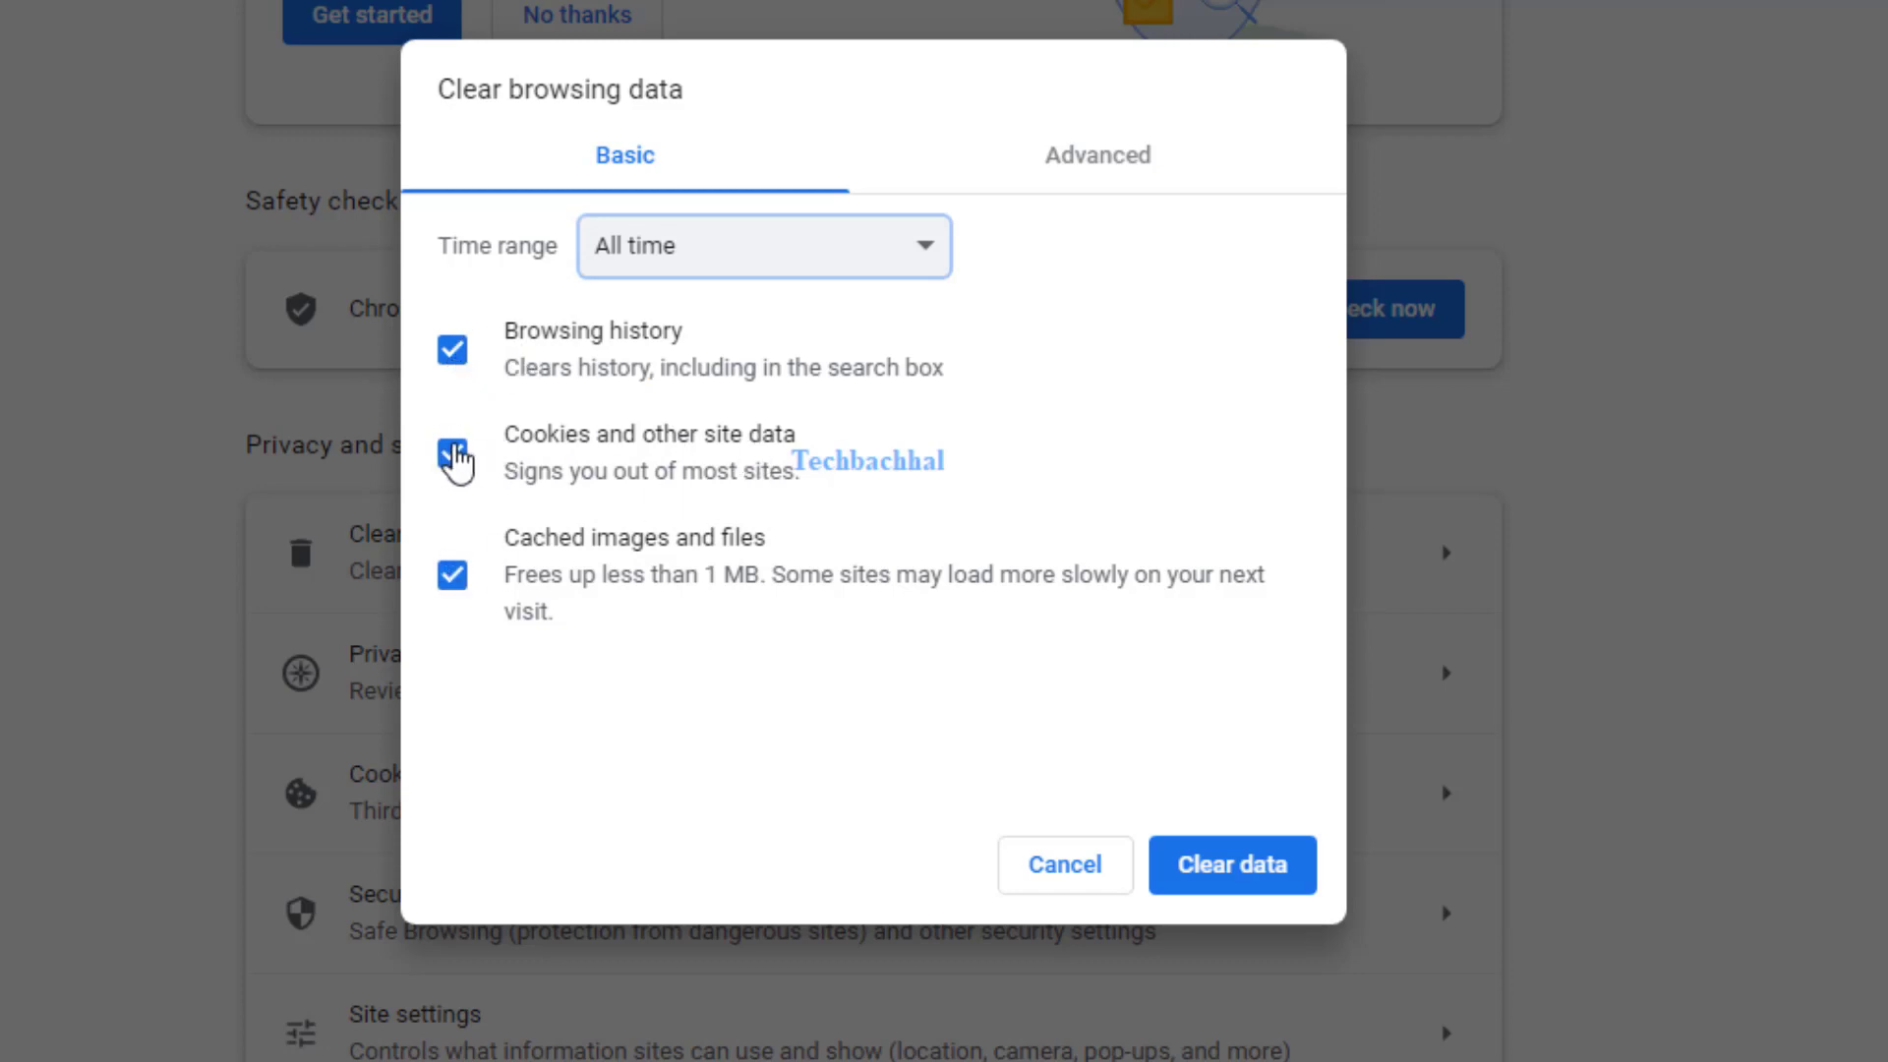
{"action": "left_click", "coordinate": [454, 455]}
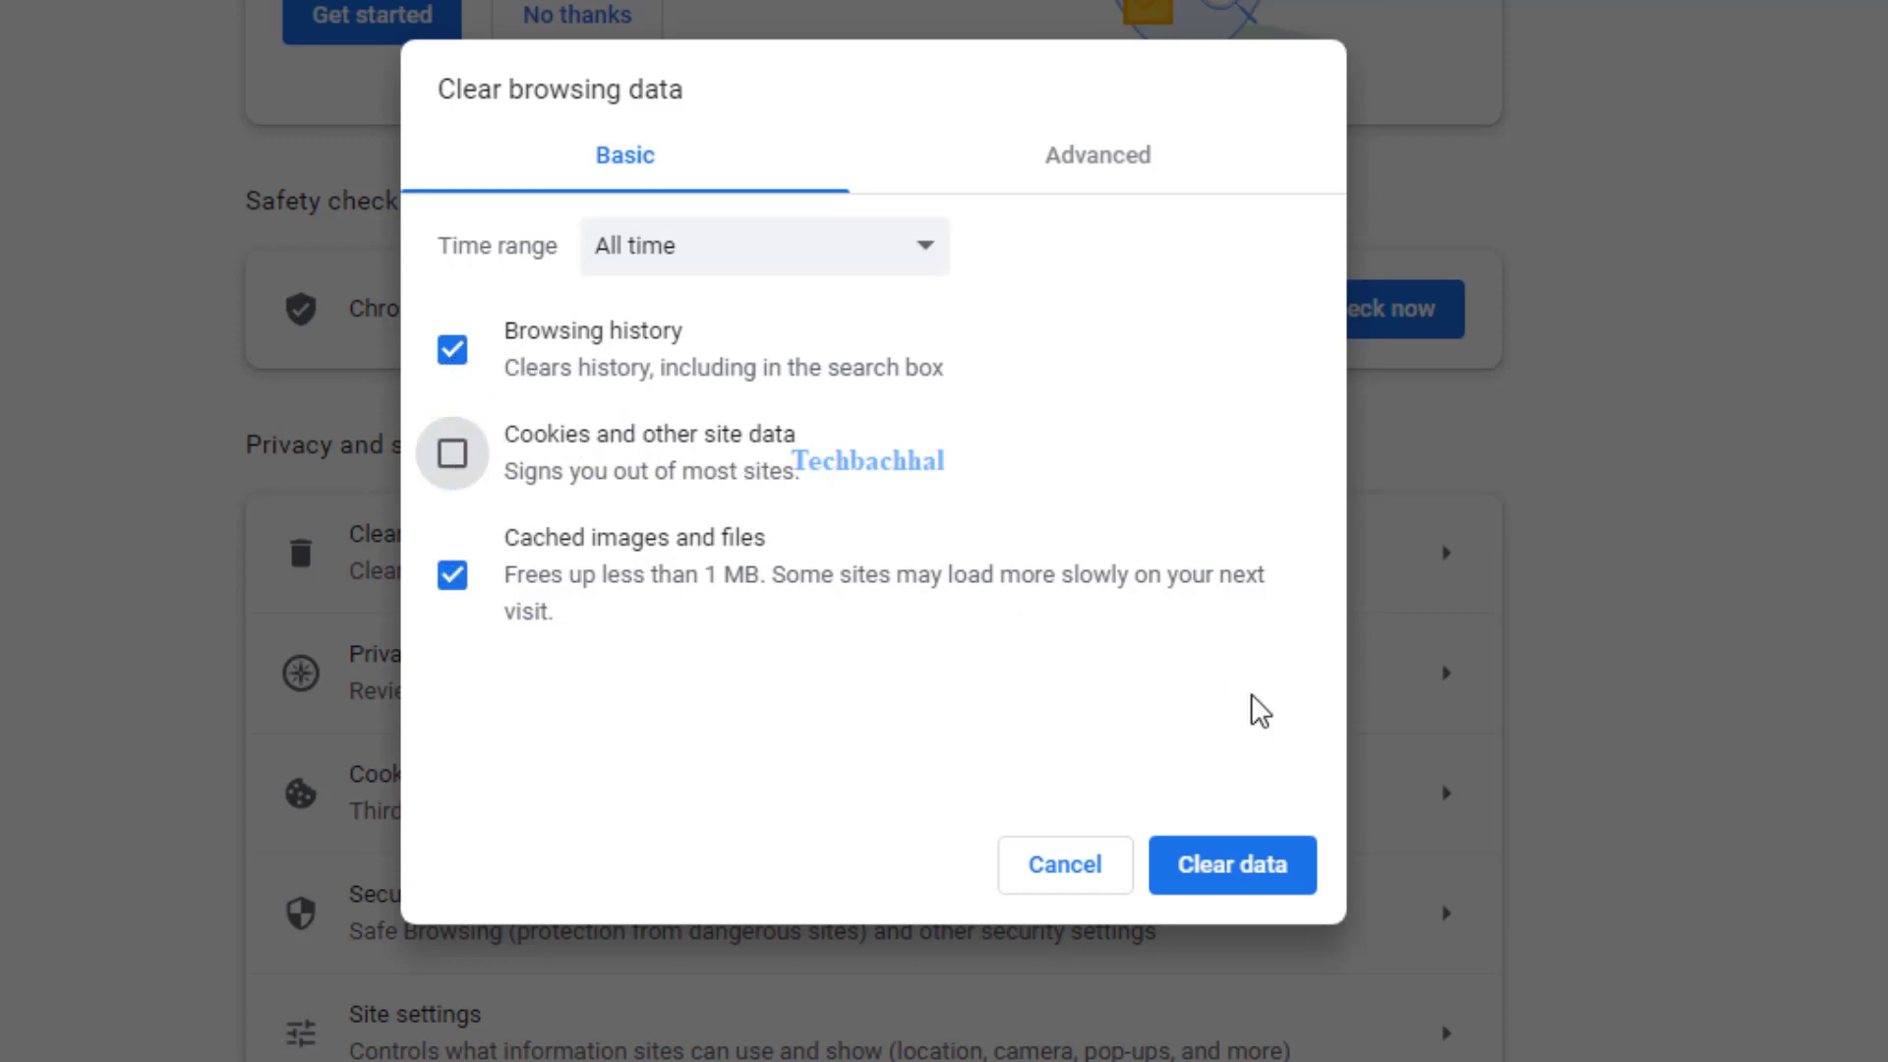
{"action": "left_click", "coordinate": [1262, 875]}
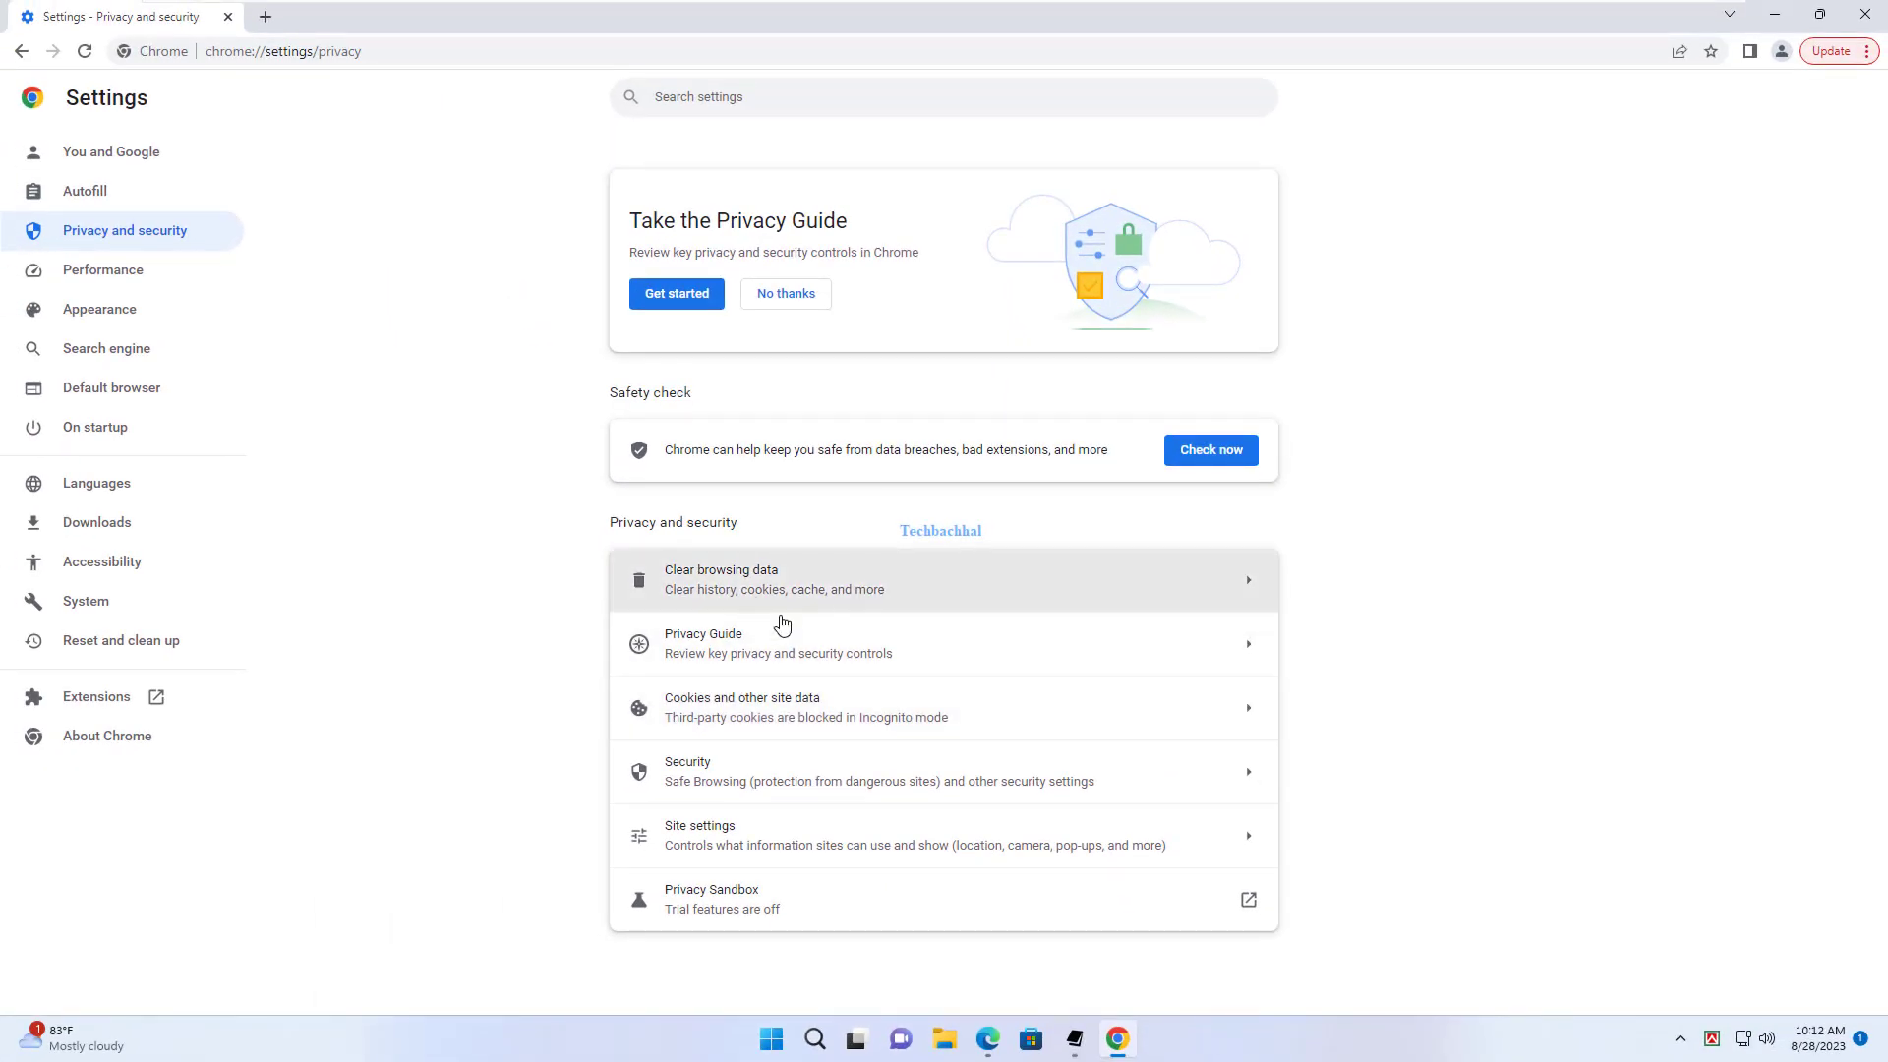
{"action": "left_click", "coordinate": [265, 17]}
{"action": "left_click", "coordinate": [228, 16]}
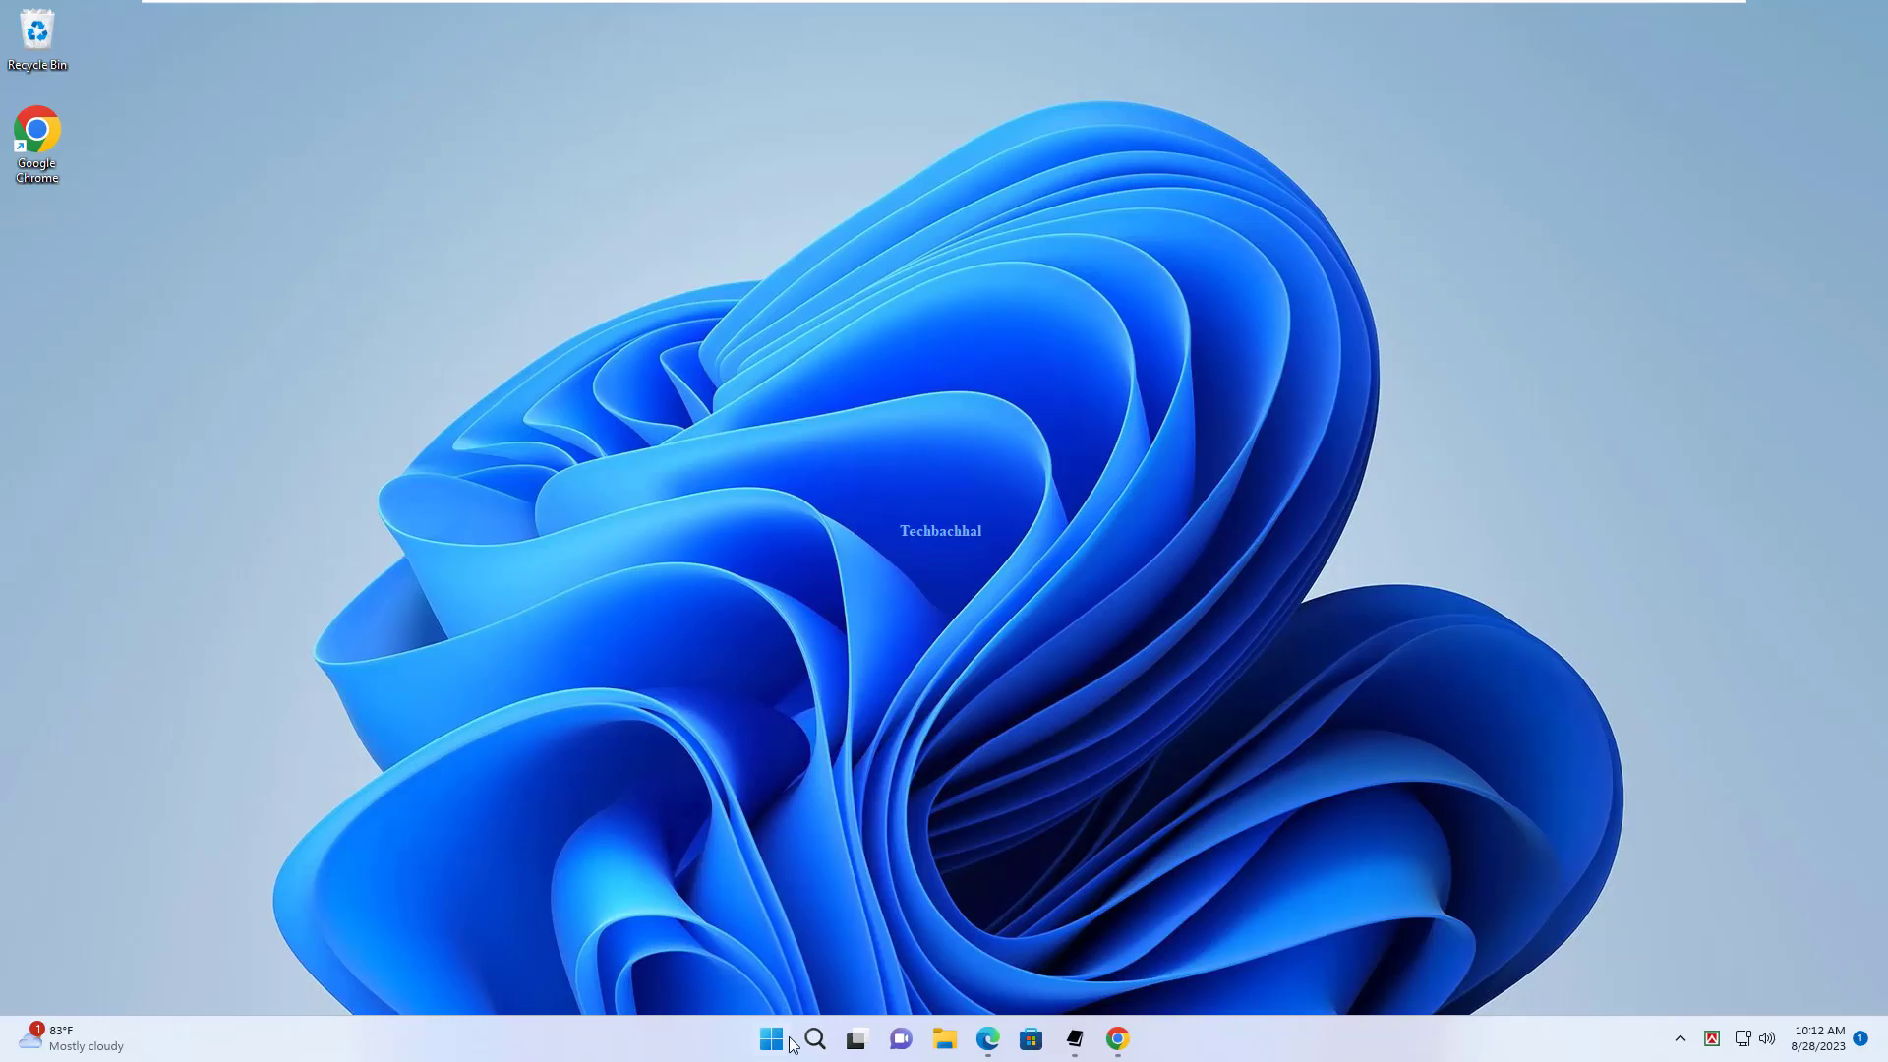
- Search Windows for cmd and run Command Prompt as administrator, allowing it to make changes to the device
{"action": "left_click", "coordinate": [812, 1037]}
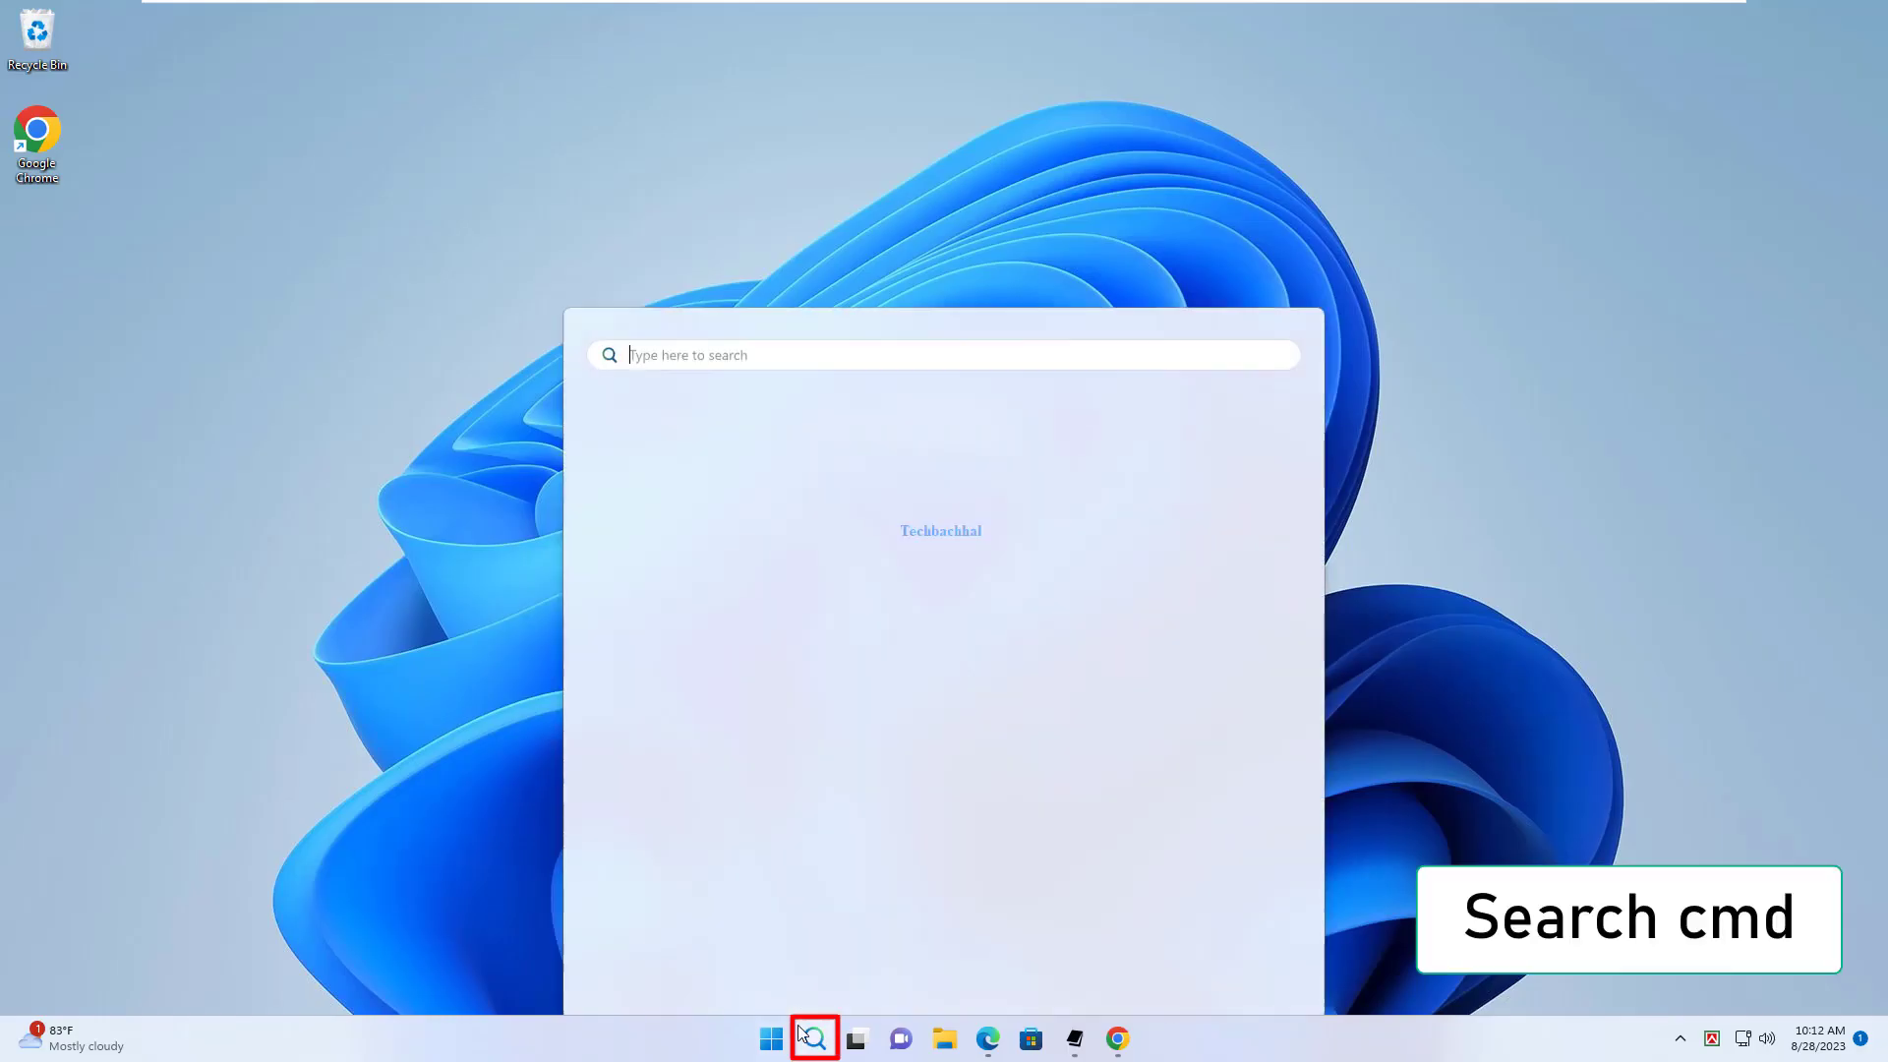
{"action": "type", "text": "cmd"}
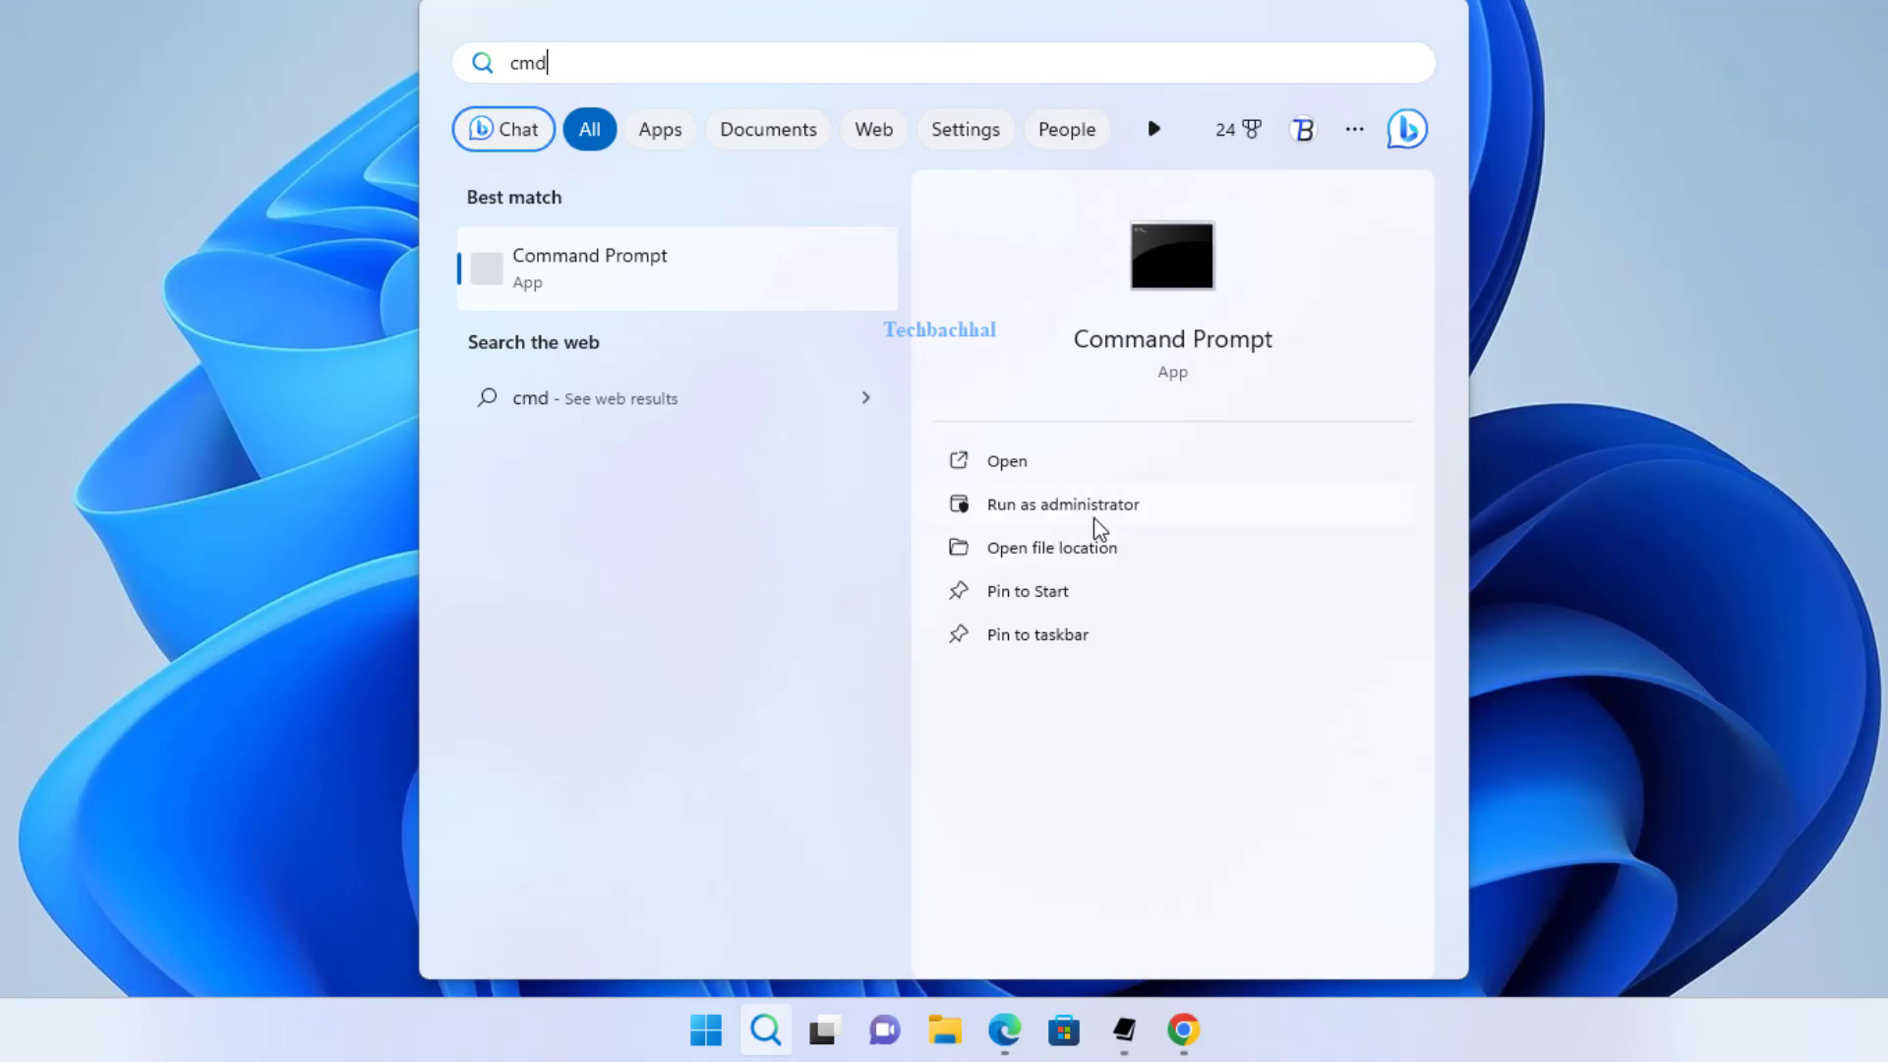
{"action": "left_click", "coordinate": [1097, 505]}
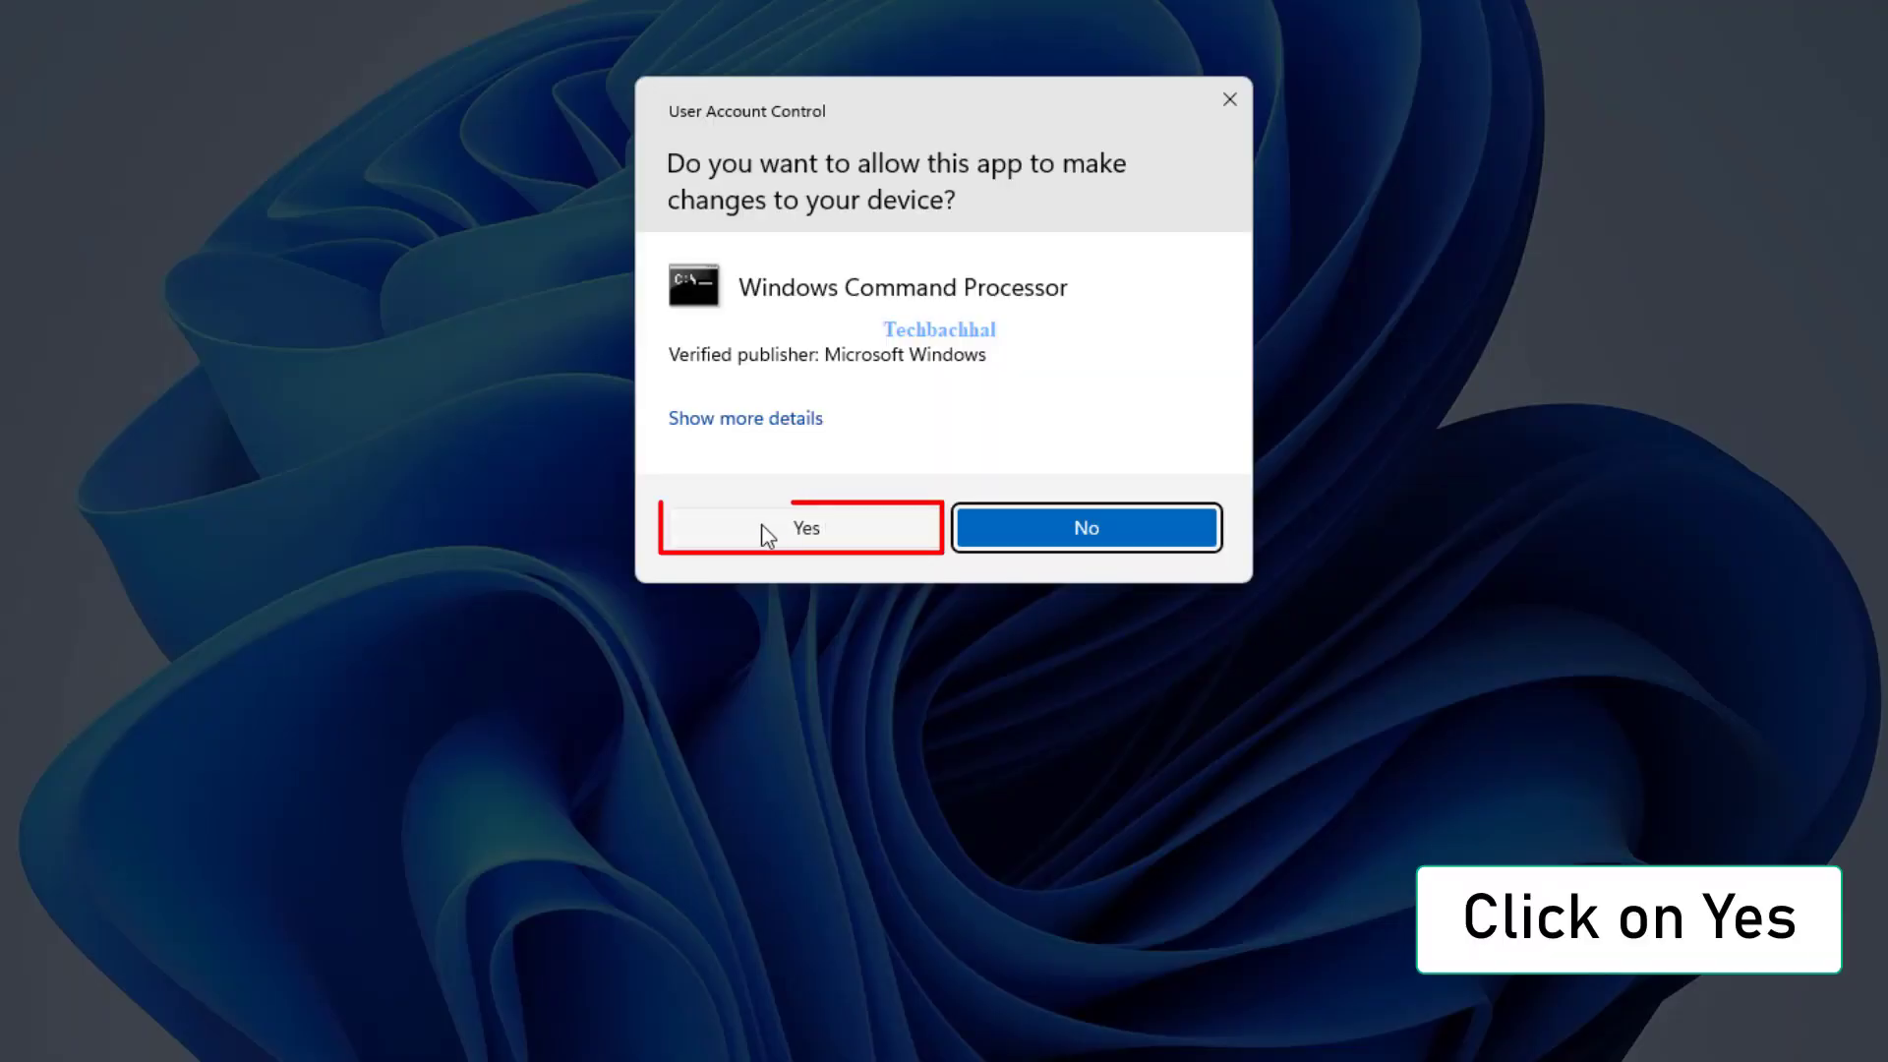
{"action": "left_click", "coordinate": [806, 531]}
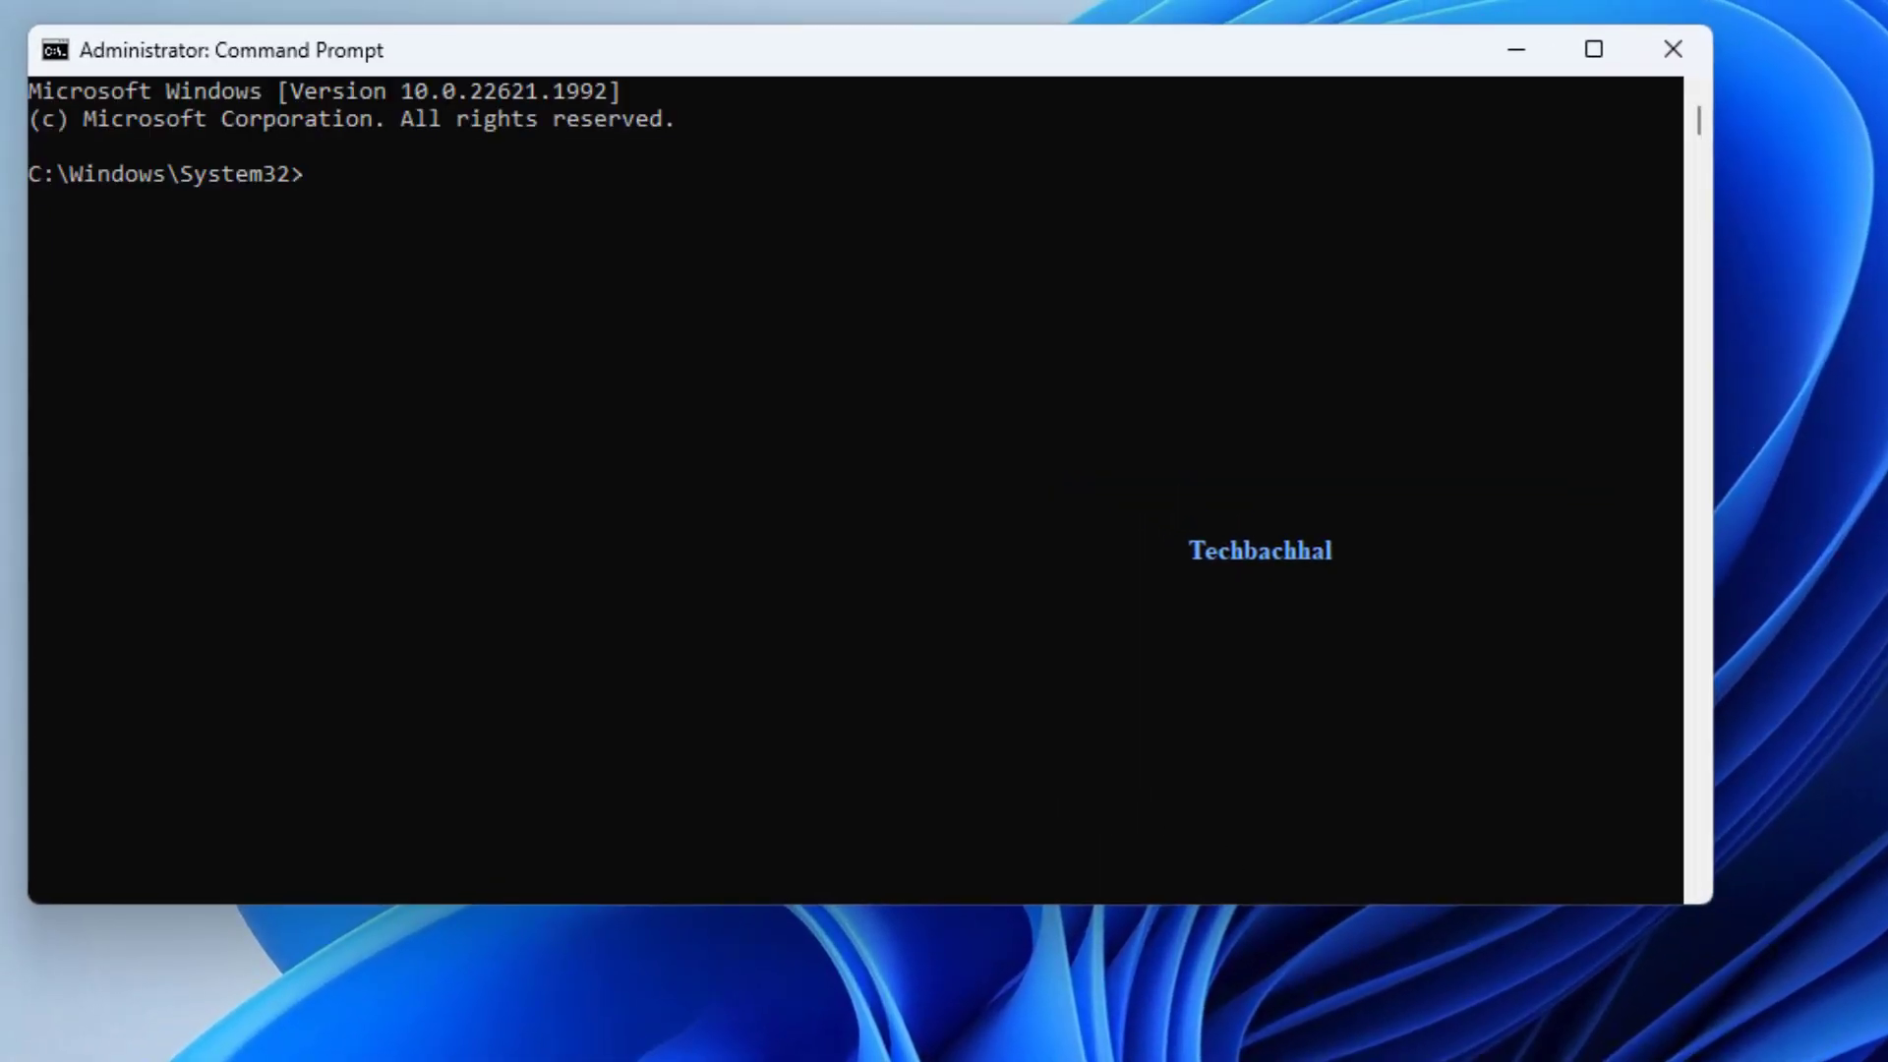
- Switch to Notepad, move its window over the Command Prompt and copy the ipconfig /flushdns command
{"action": "key", "text": "alt+Tab"}
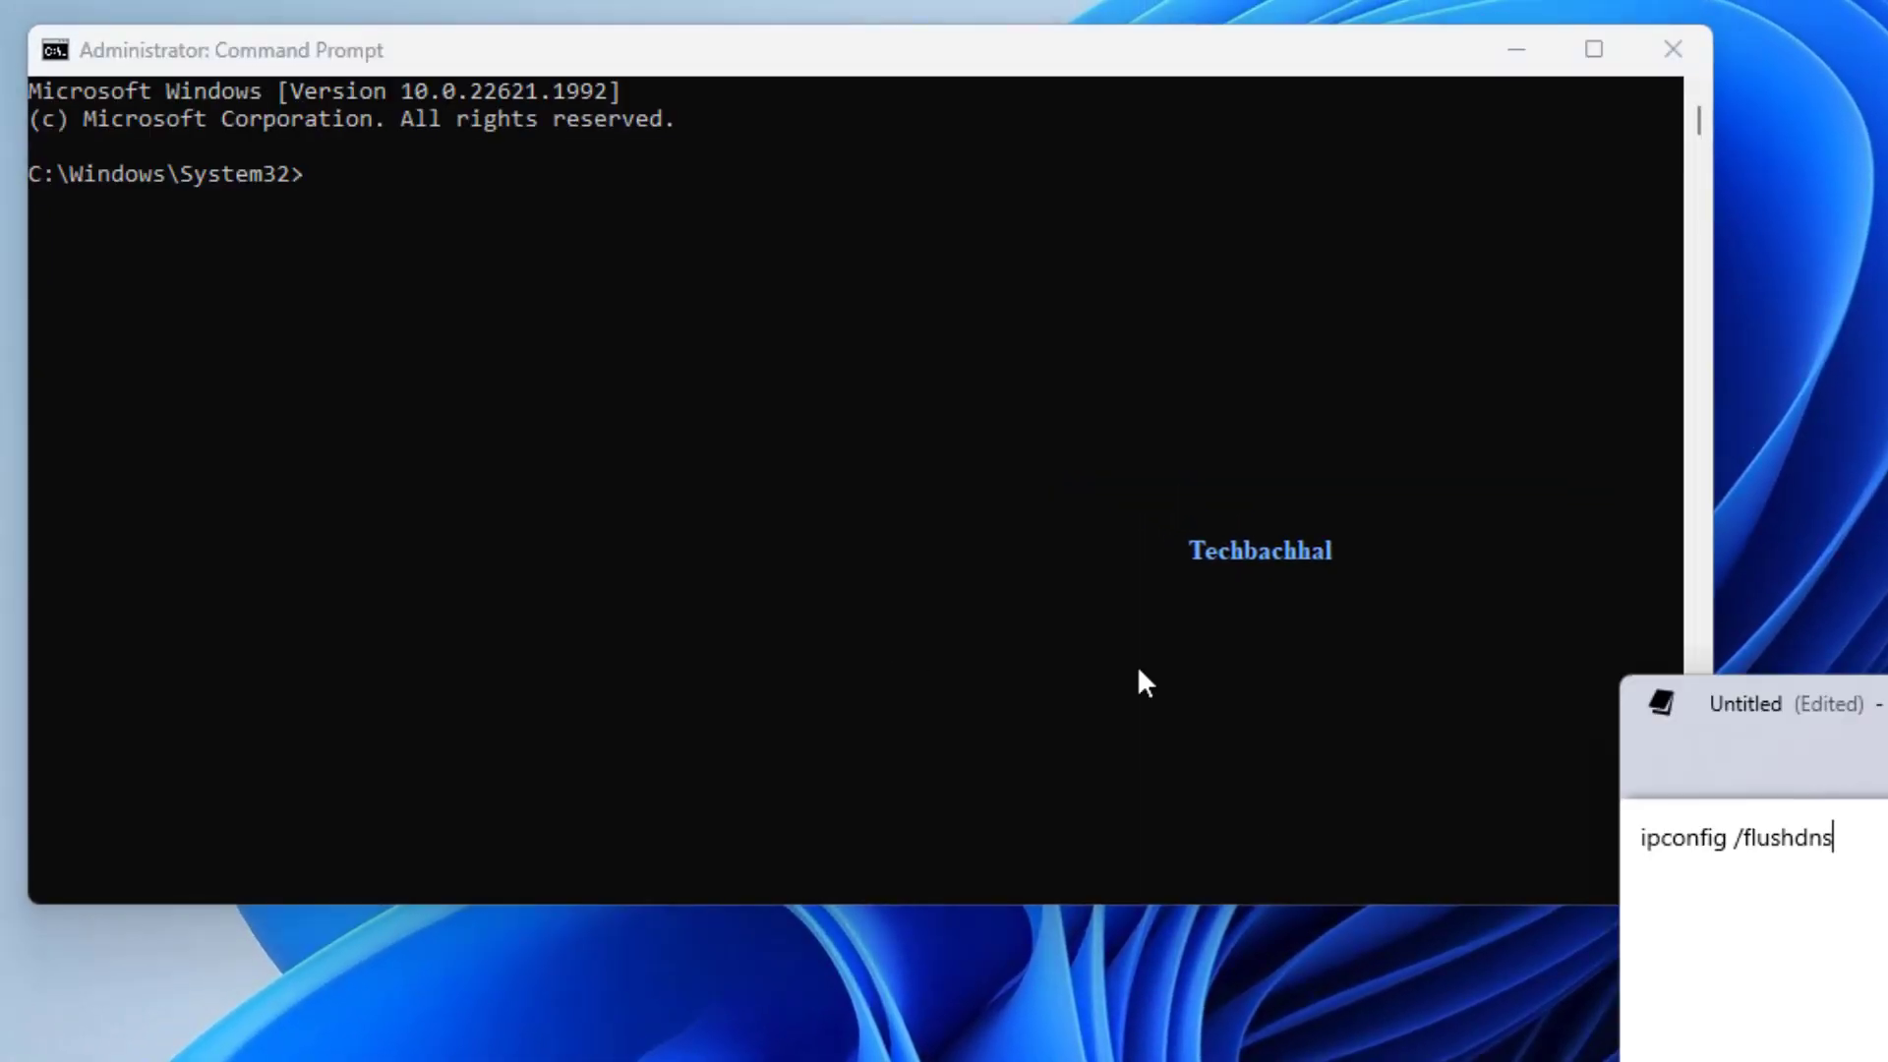
{"action": "left_click_drag", "start_coordinate": [1887, 696], "coordinate": [1017, 303]}
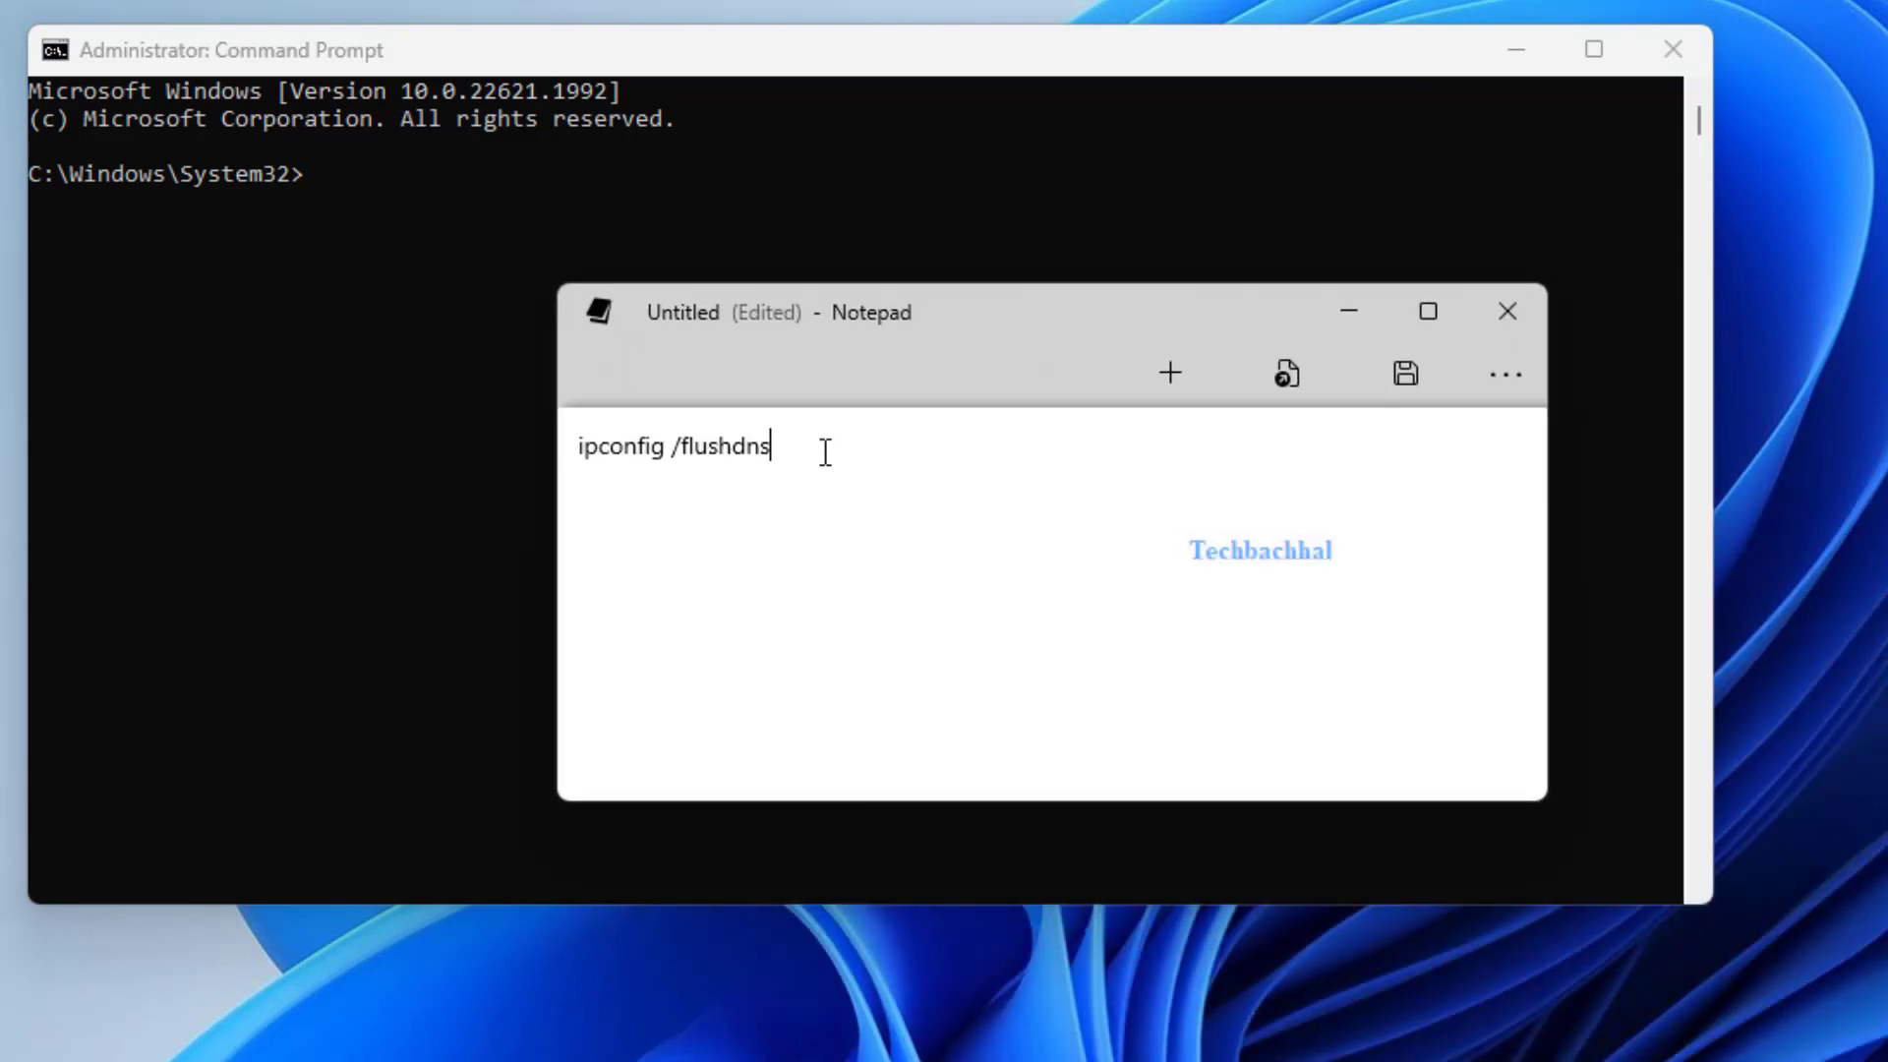
{"action": "left_click_drag", "start_coordinate": [826, 452], "coordinate": [666, 447]}
{"action": "left_click_drag", "start_coordinate": [480, 444], "coordinate": [421, 437]}
{"action": "key", "text": "ctrl+c"}
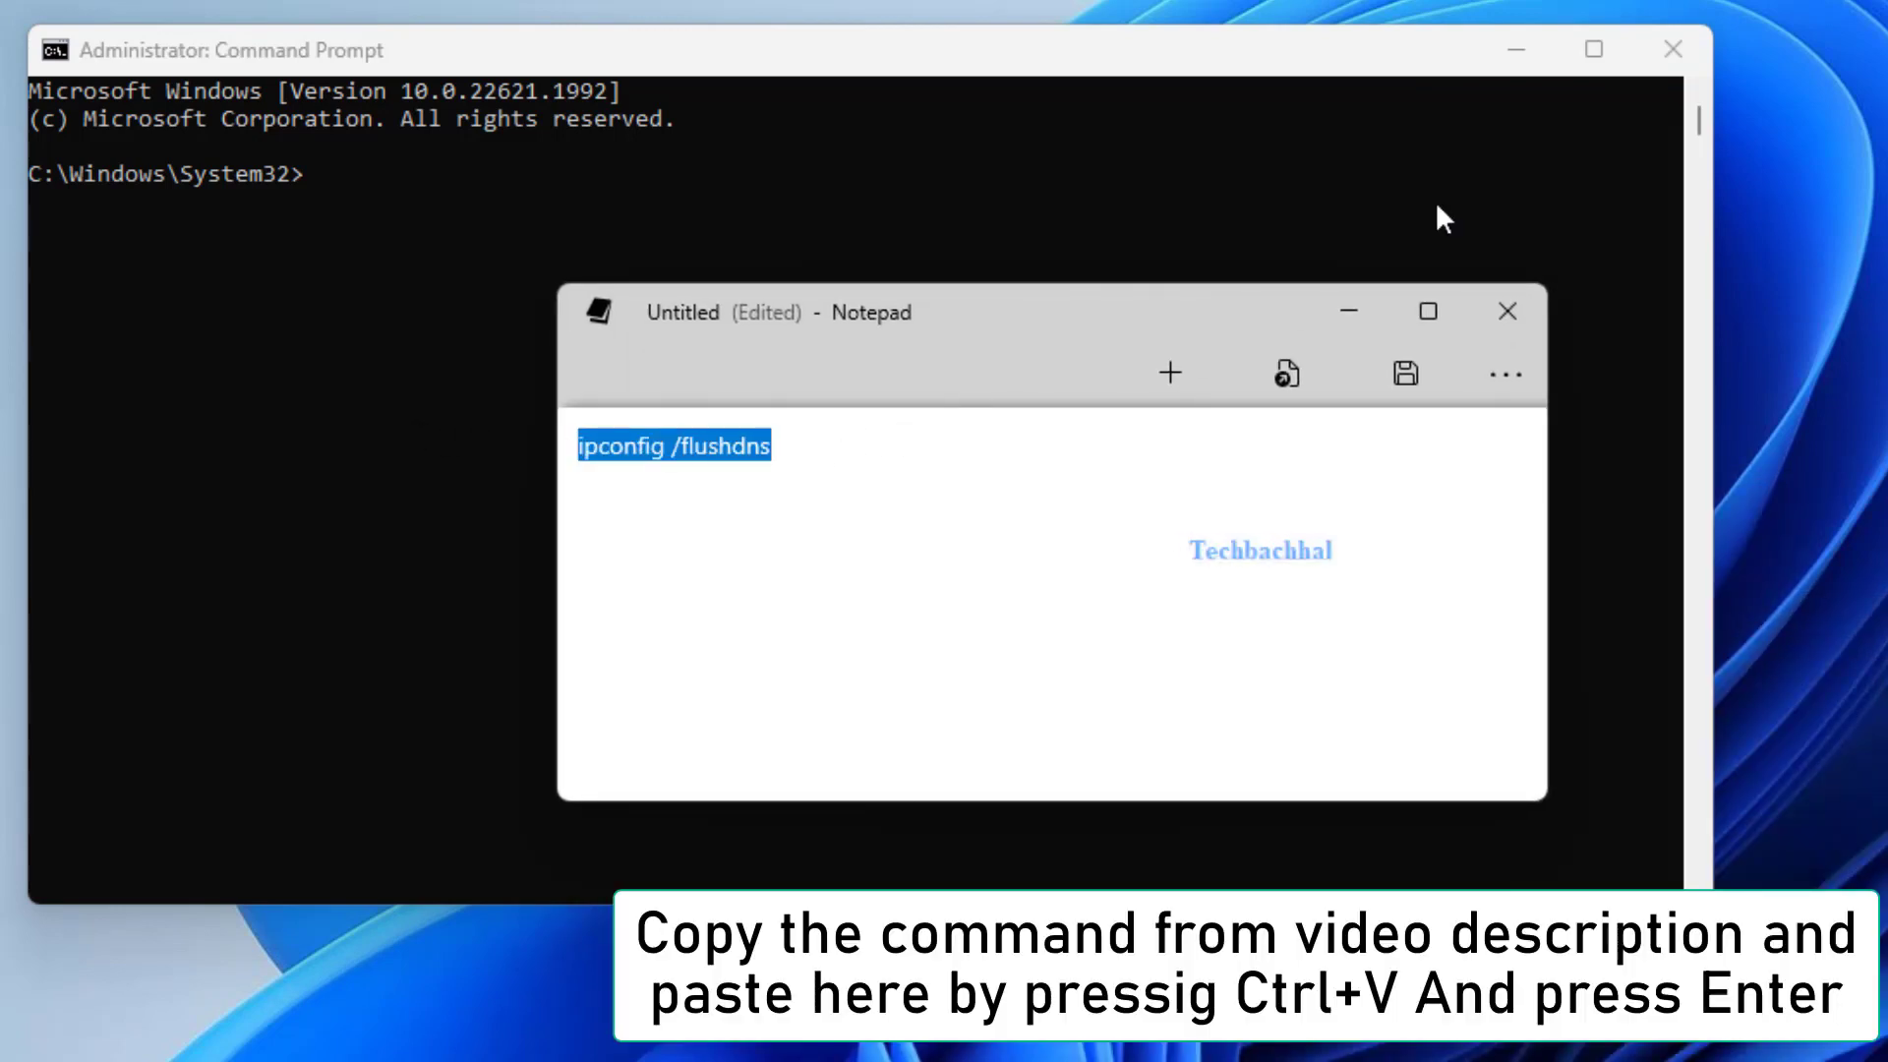
- Run the copied ipconfig /flushdns command in Command Prompt and close the window
{"action": "left_click", "coordinate": [1313, 313]}
{"action": "left_click", "coordinate": [629, 319]}
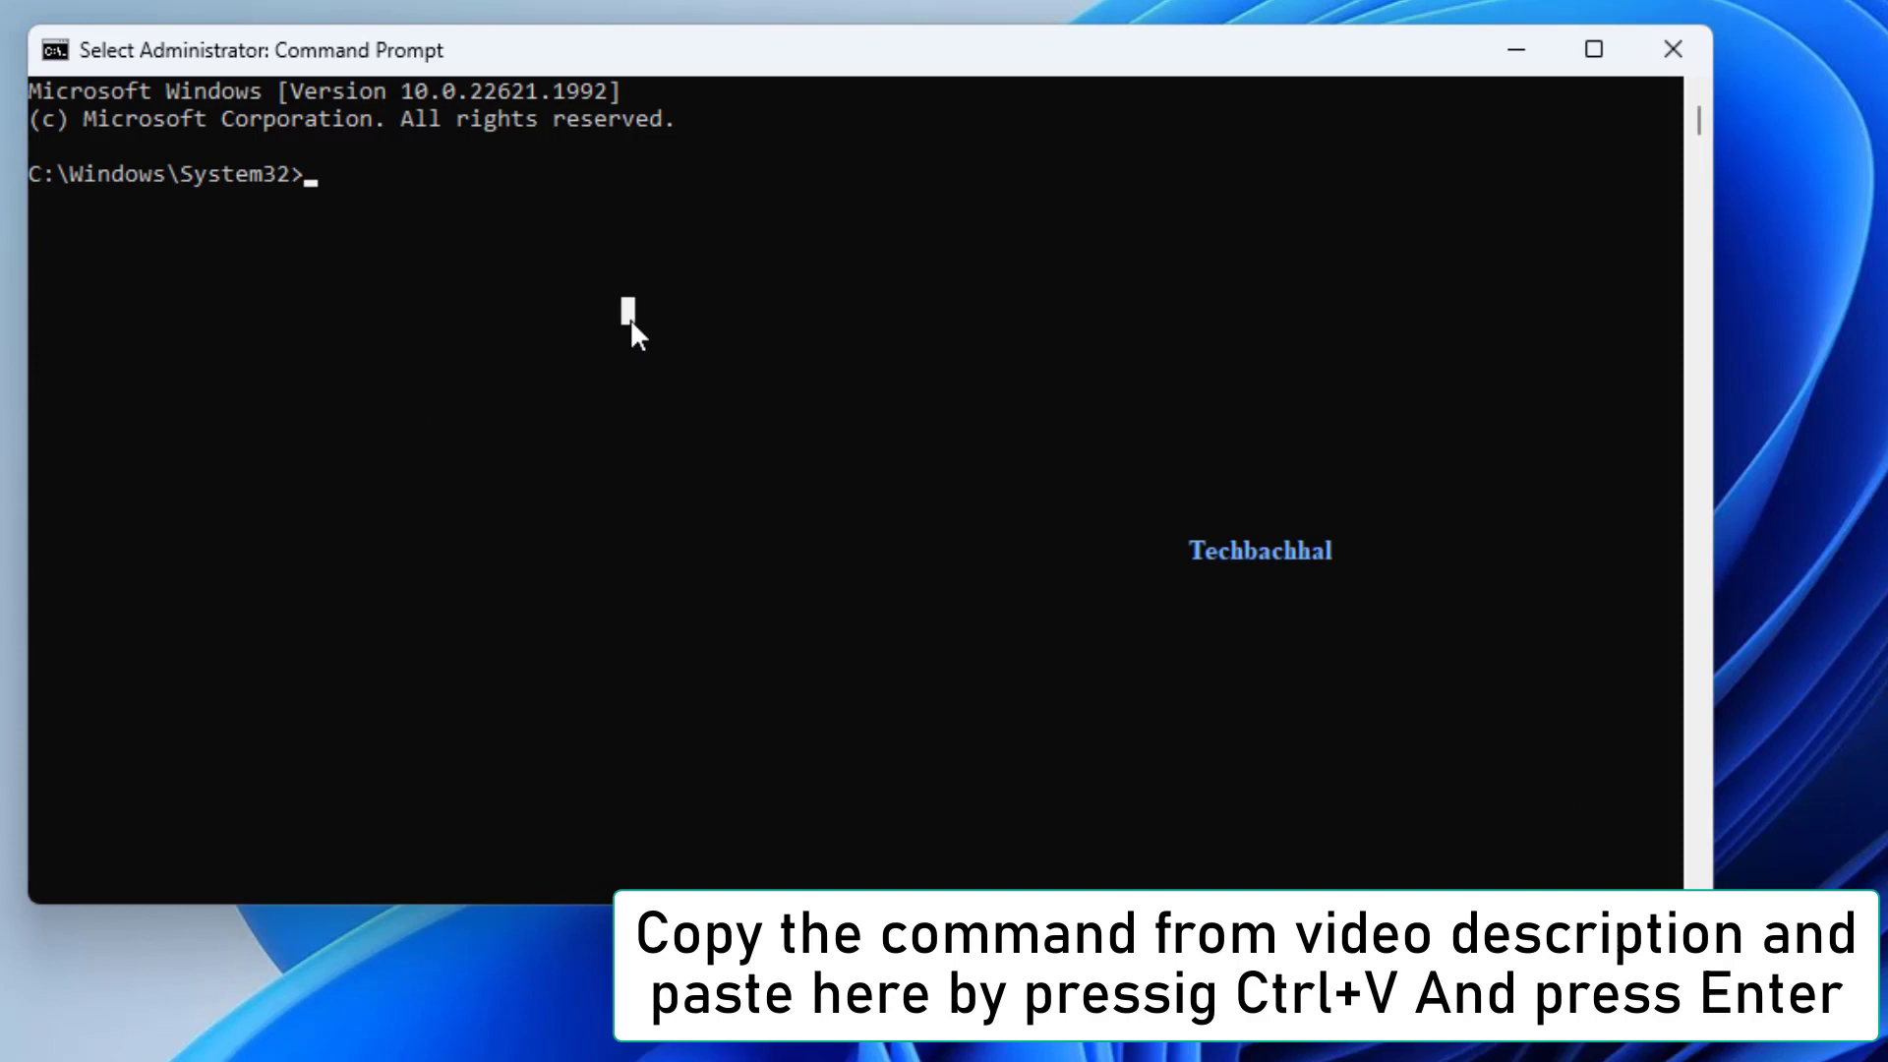
{"action": "key", "text": "ctrl+v"}
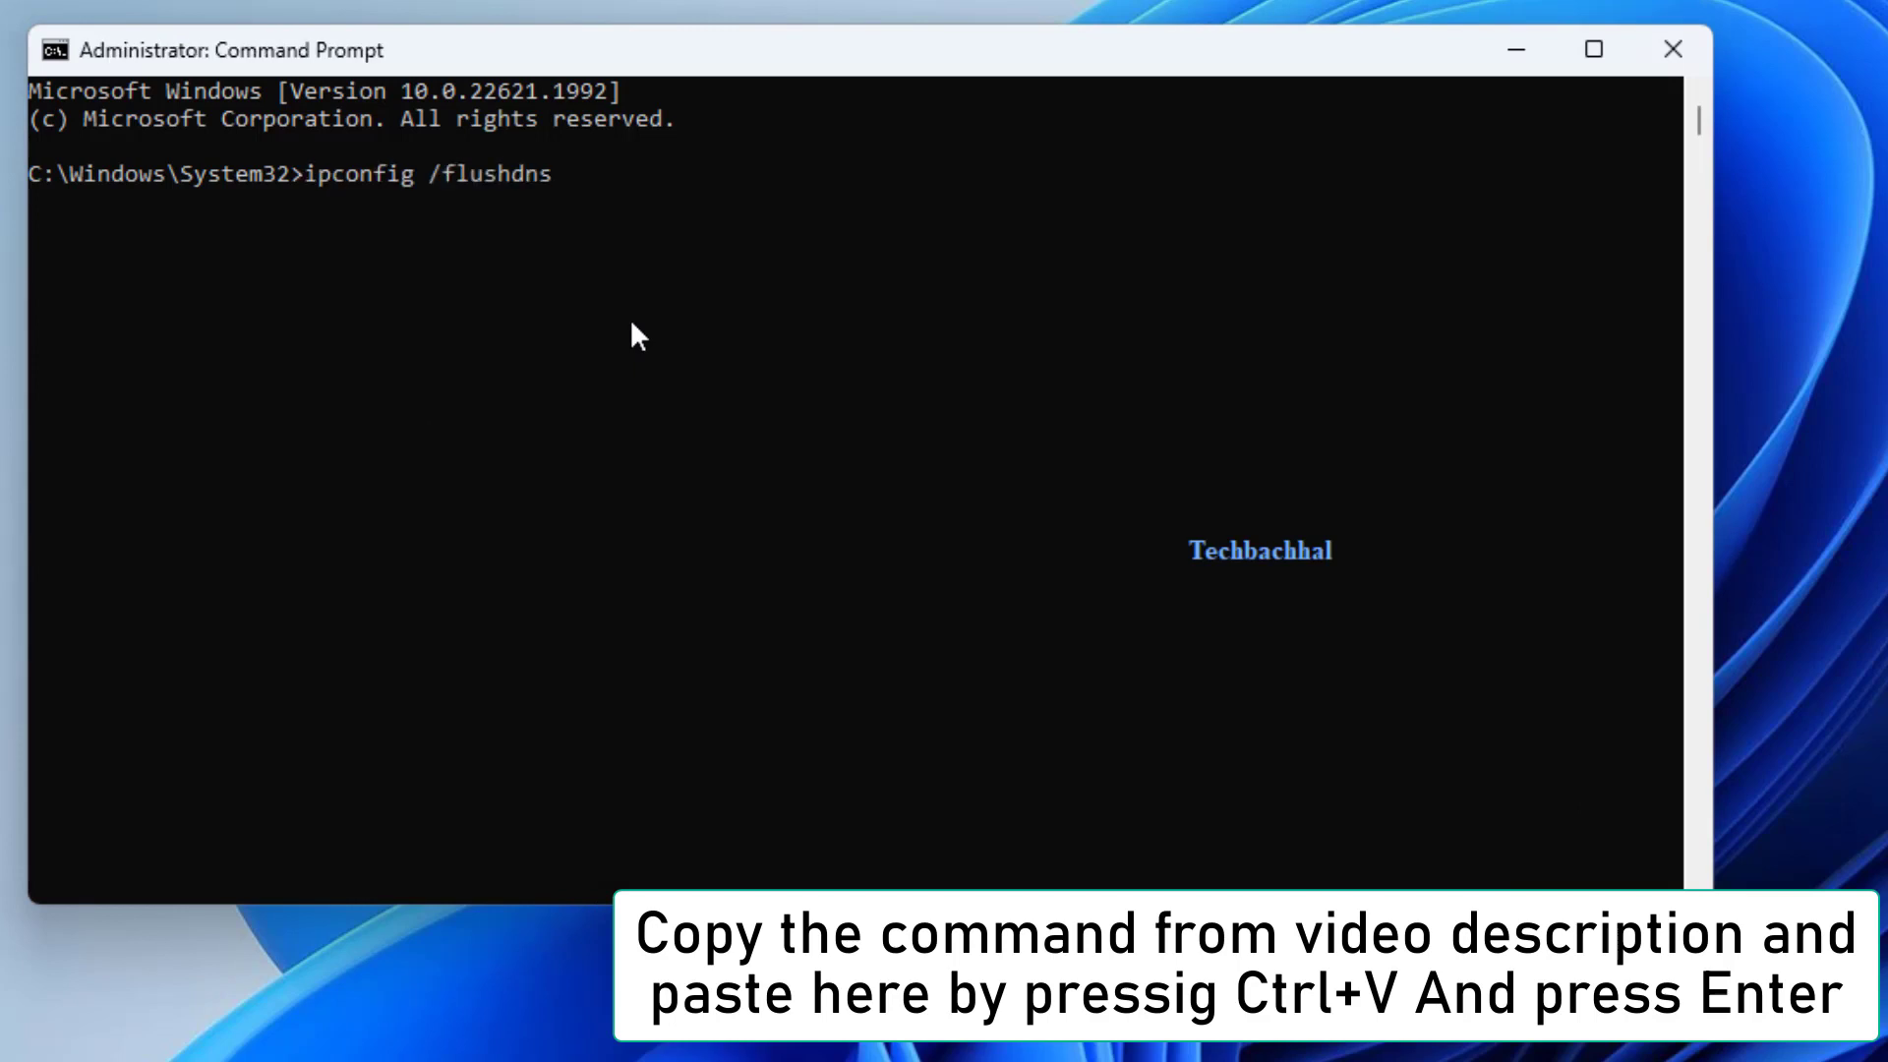
{"action": "key", "text": "Return"}
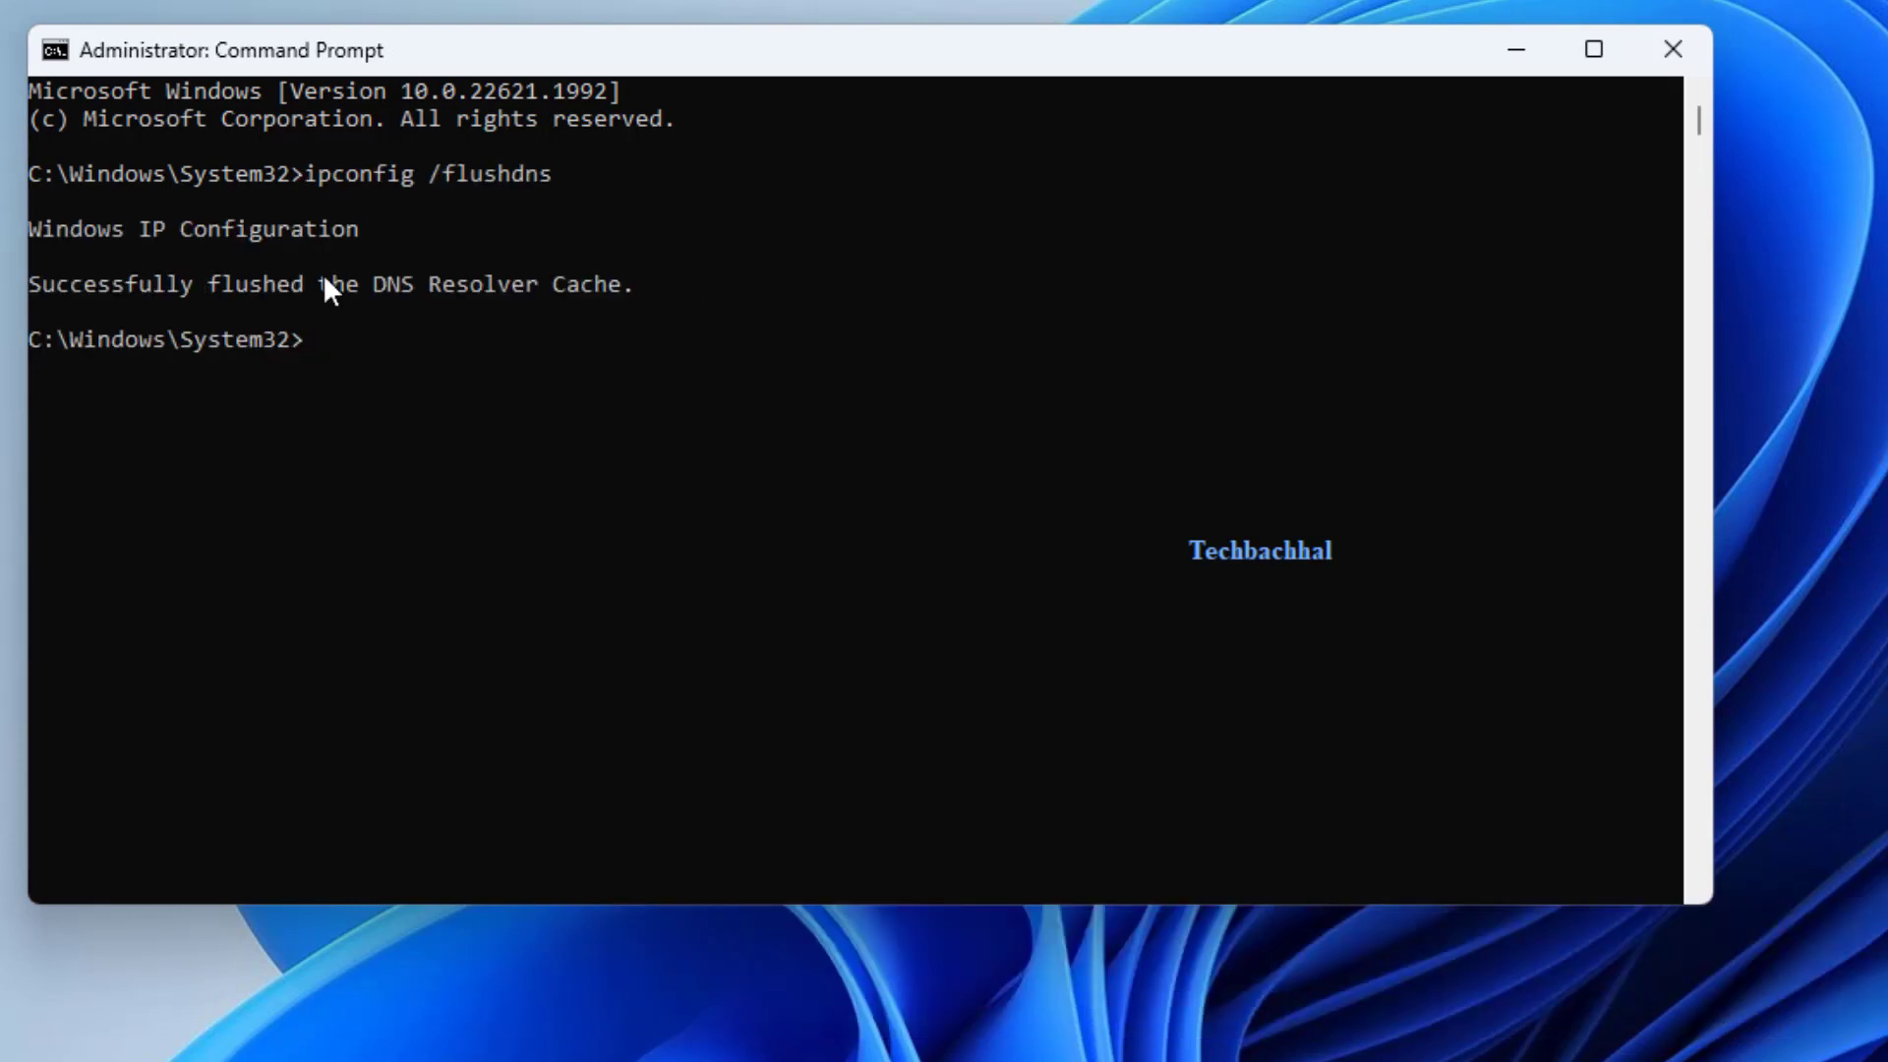
{"action": "left_click", "coordinate": [1673, 49]}
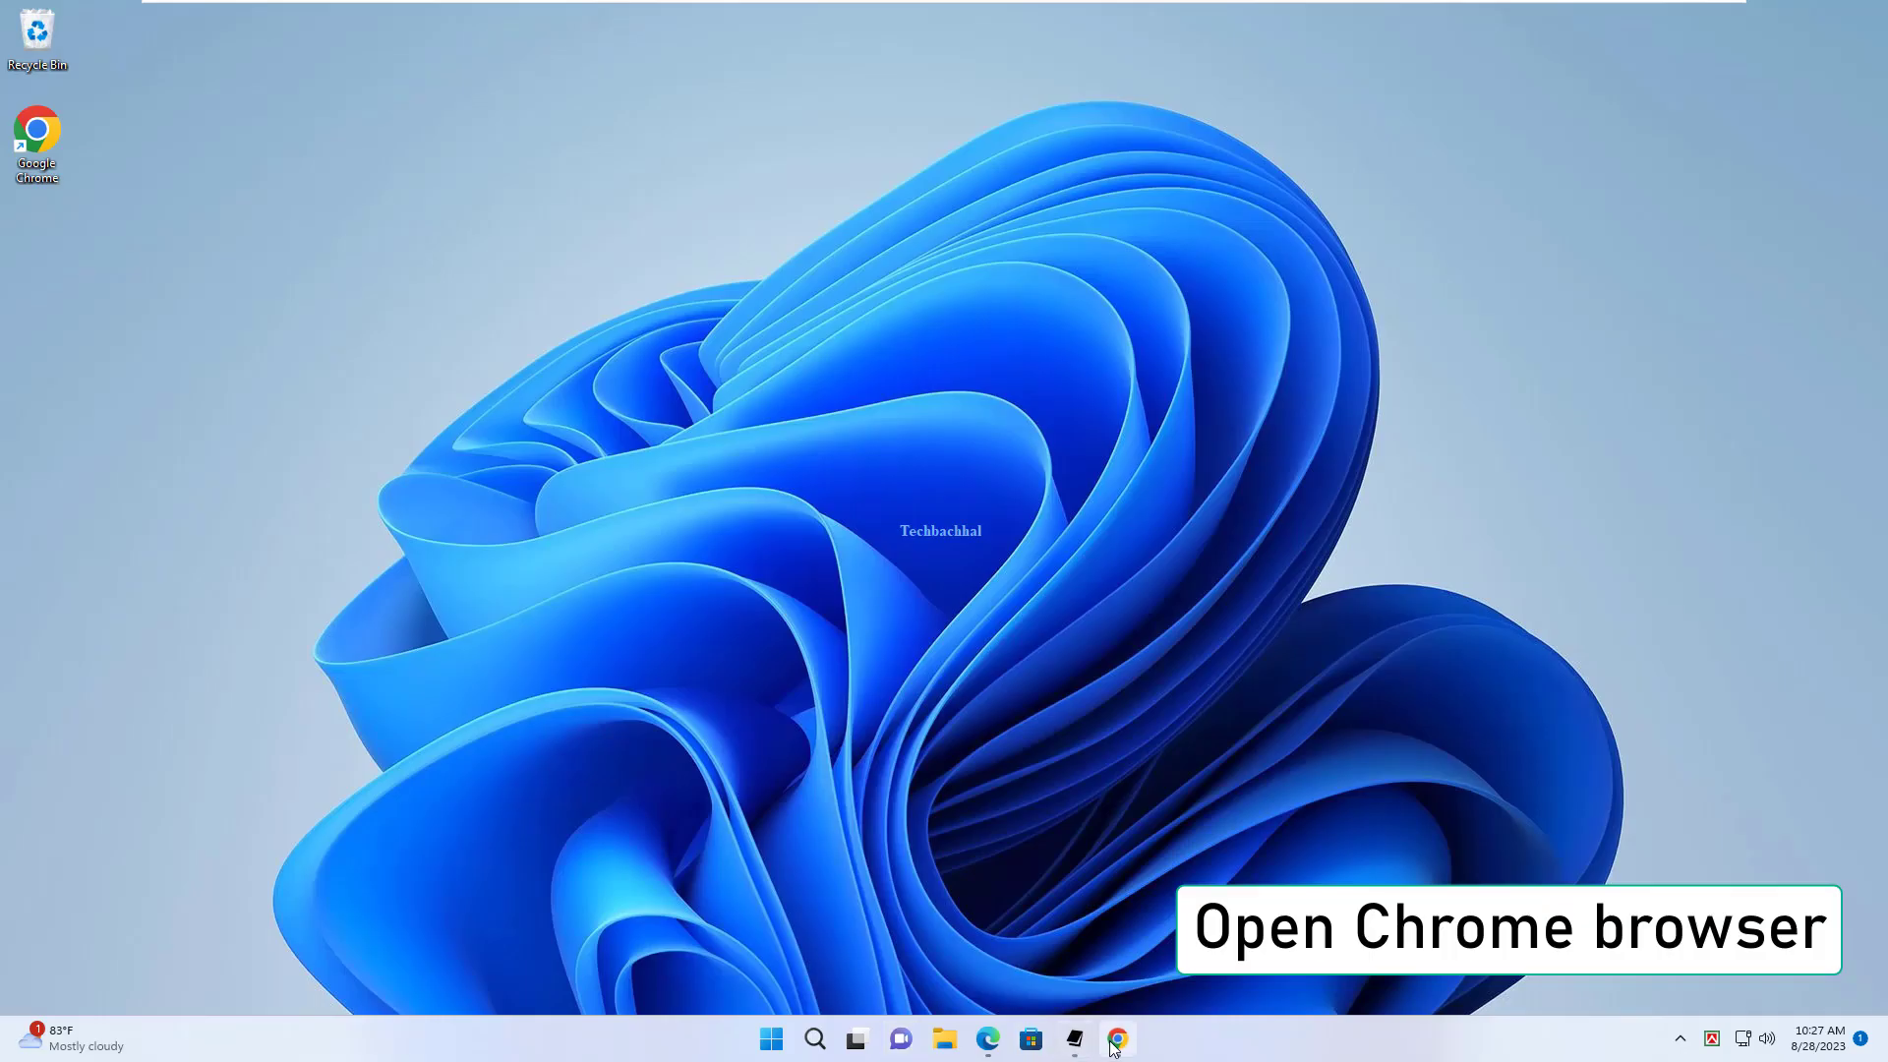
- Switch to Chrome and restore its settings to their original defaults, confirming the reset
{"action": "left_click", "coordinate": [1116, 1041]}
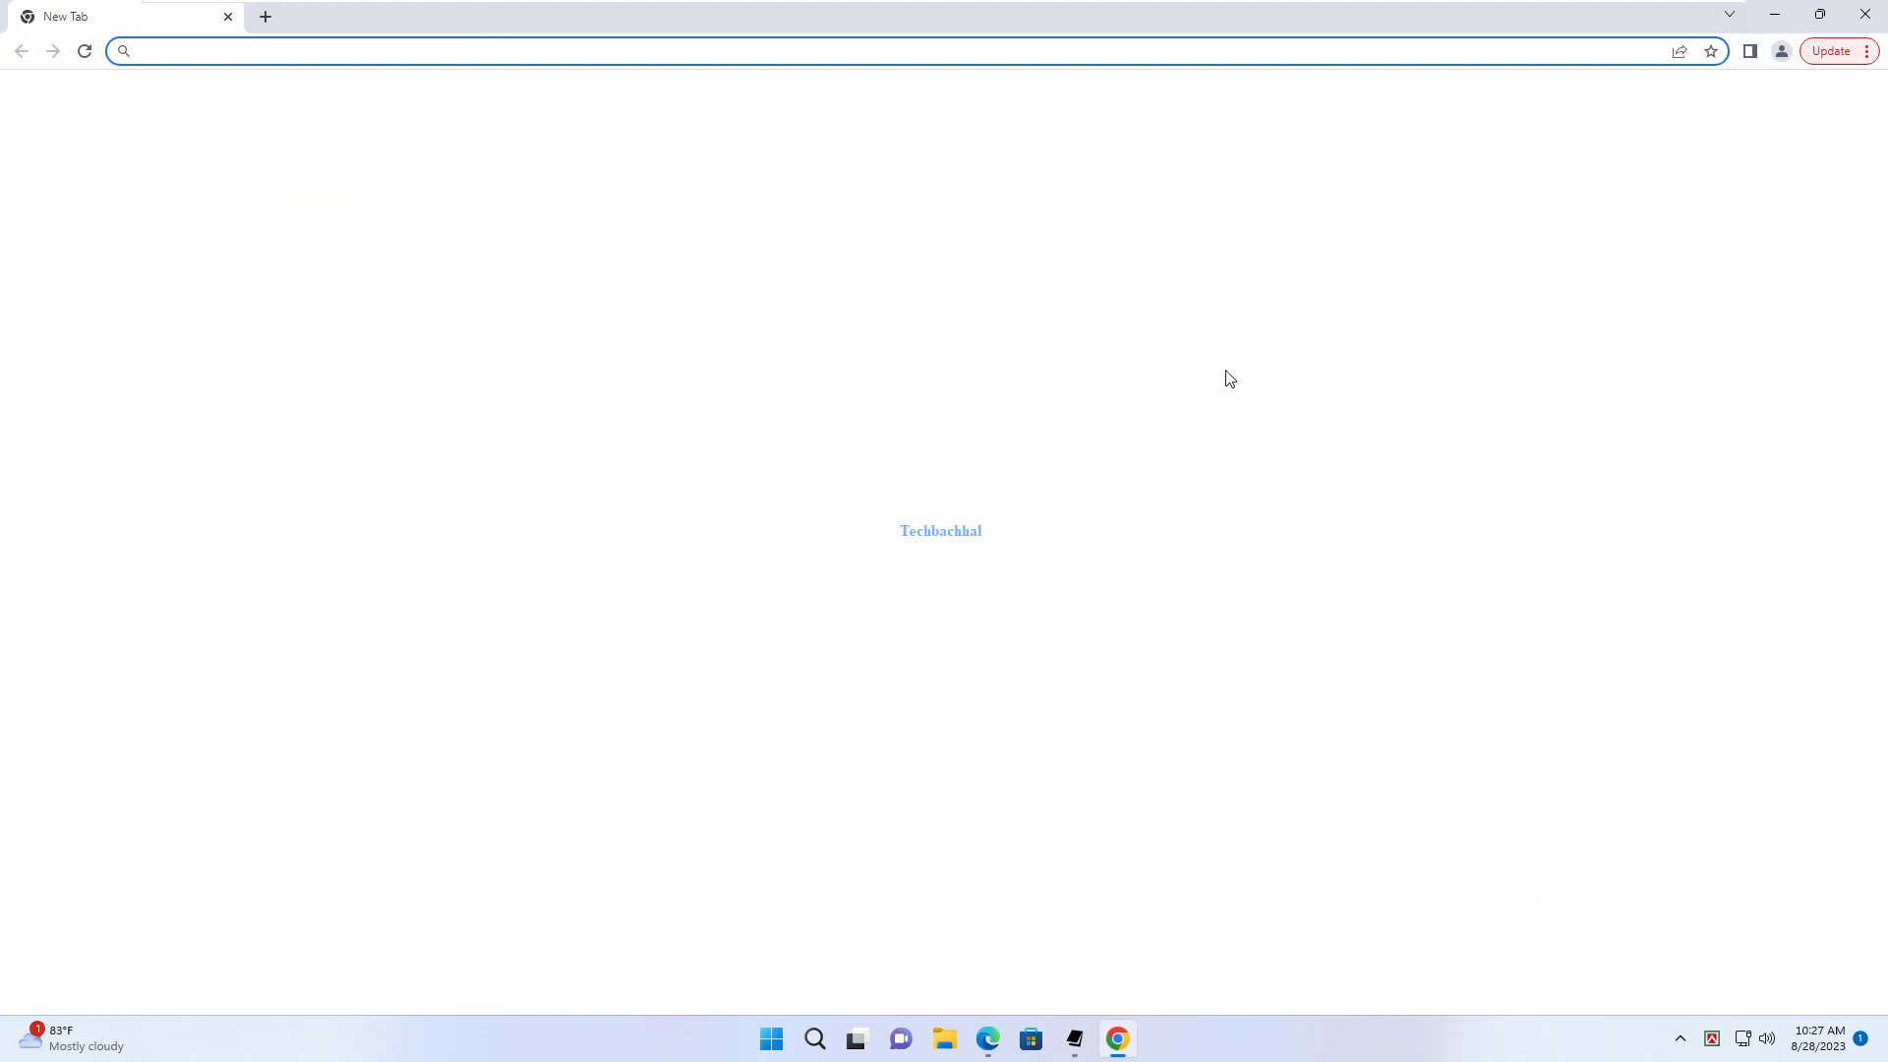
{"action": "left_click", "coordinate": [1868, 51]}
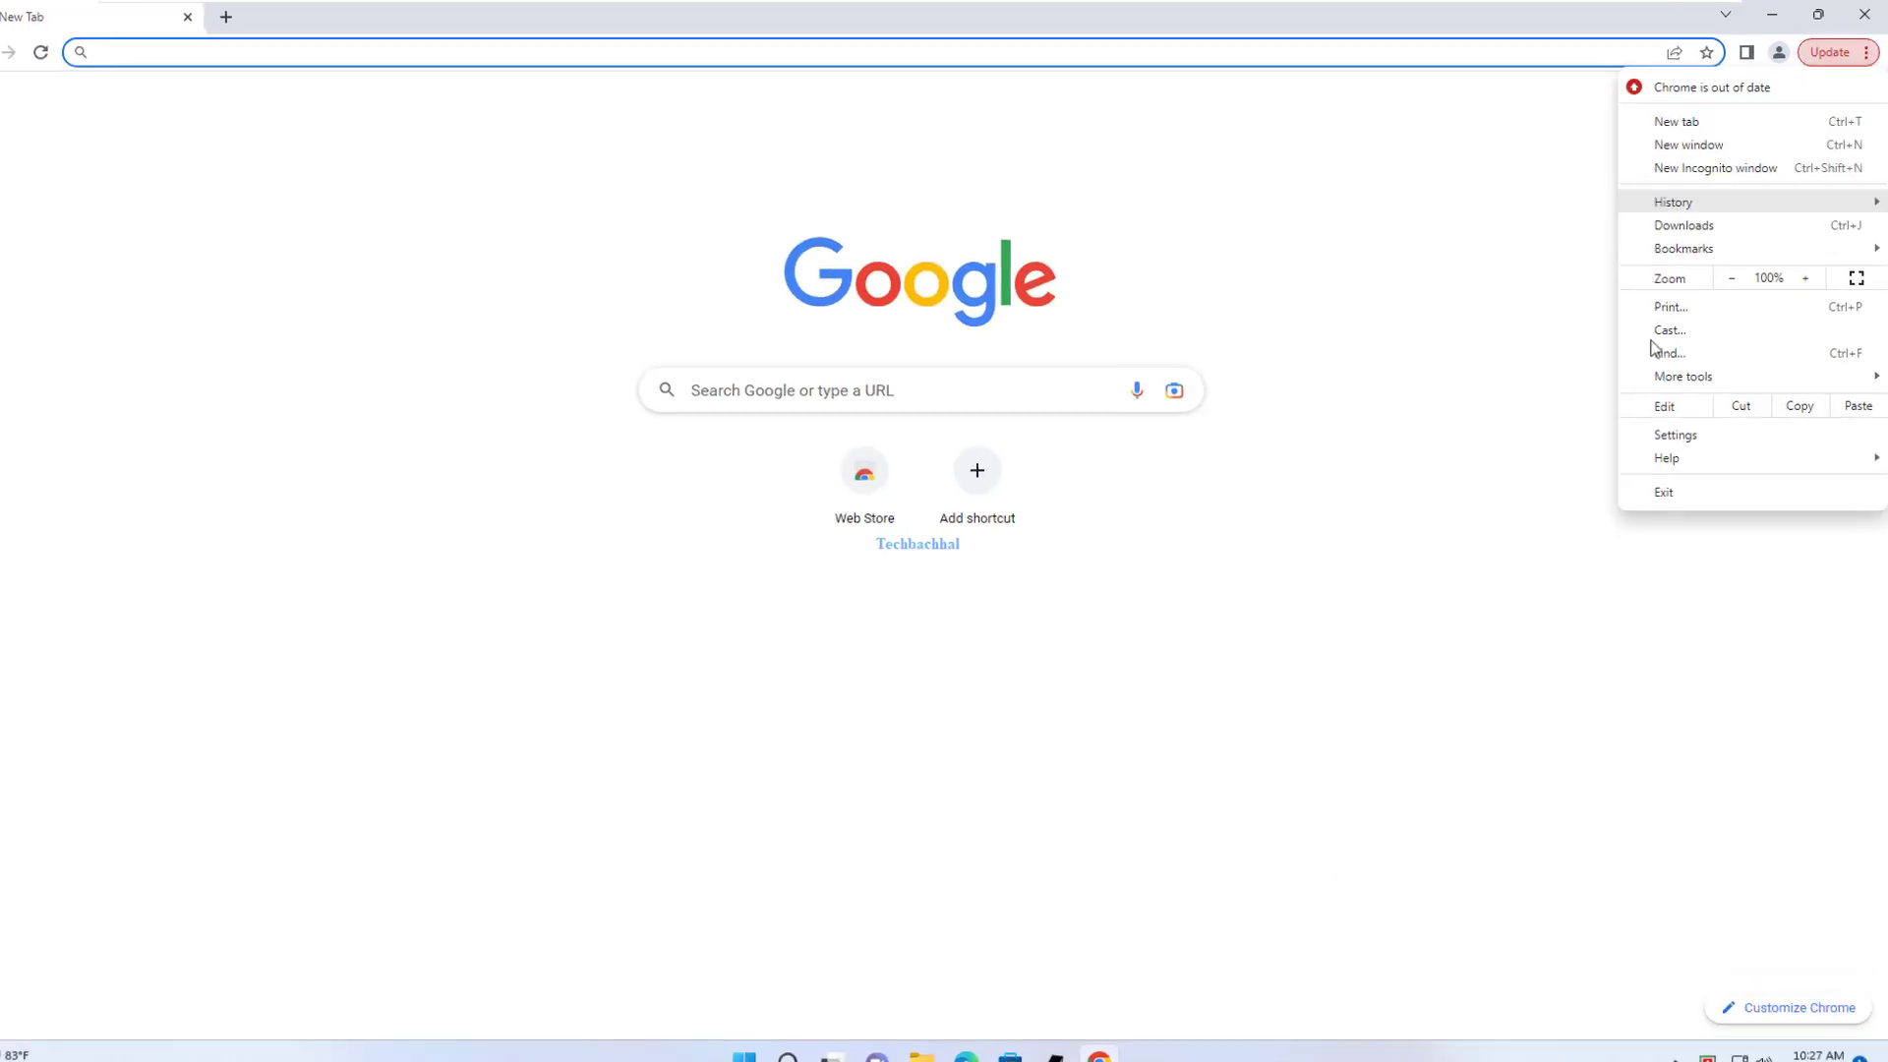
{"action": "left_click", "coordinate": [1496, 891]}
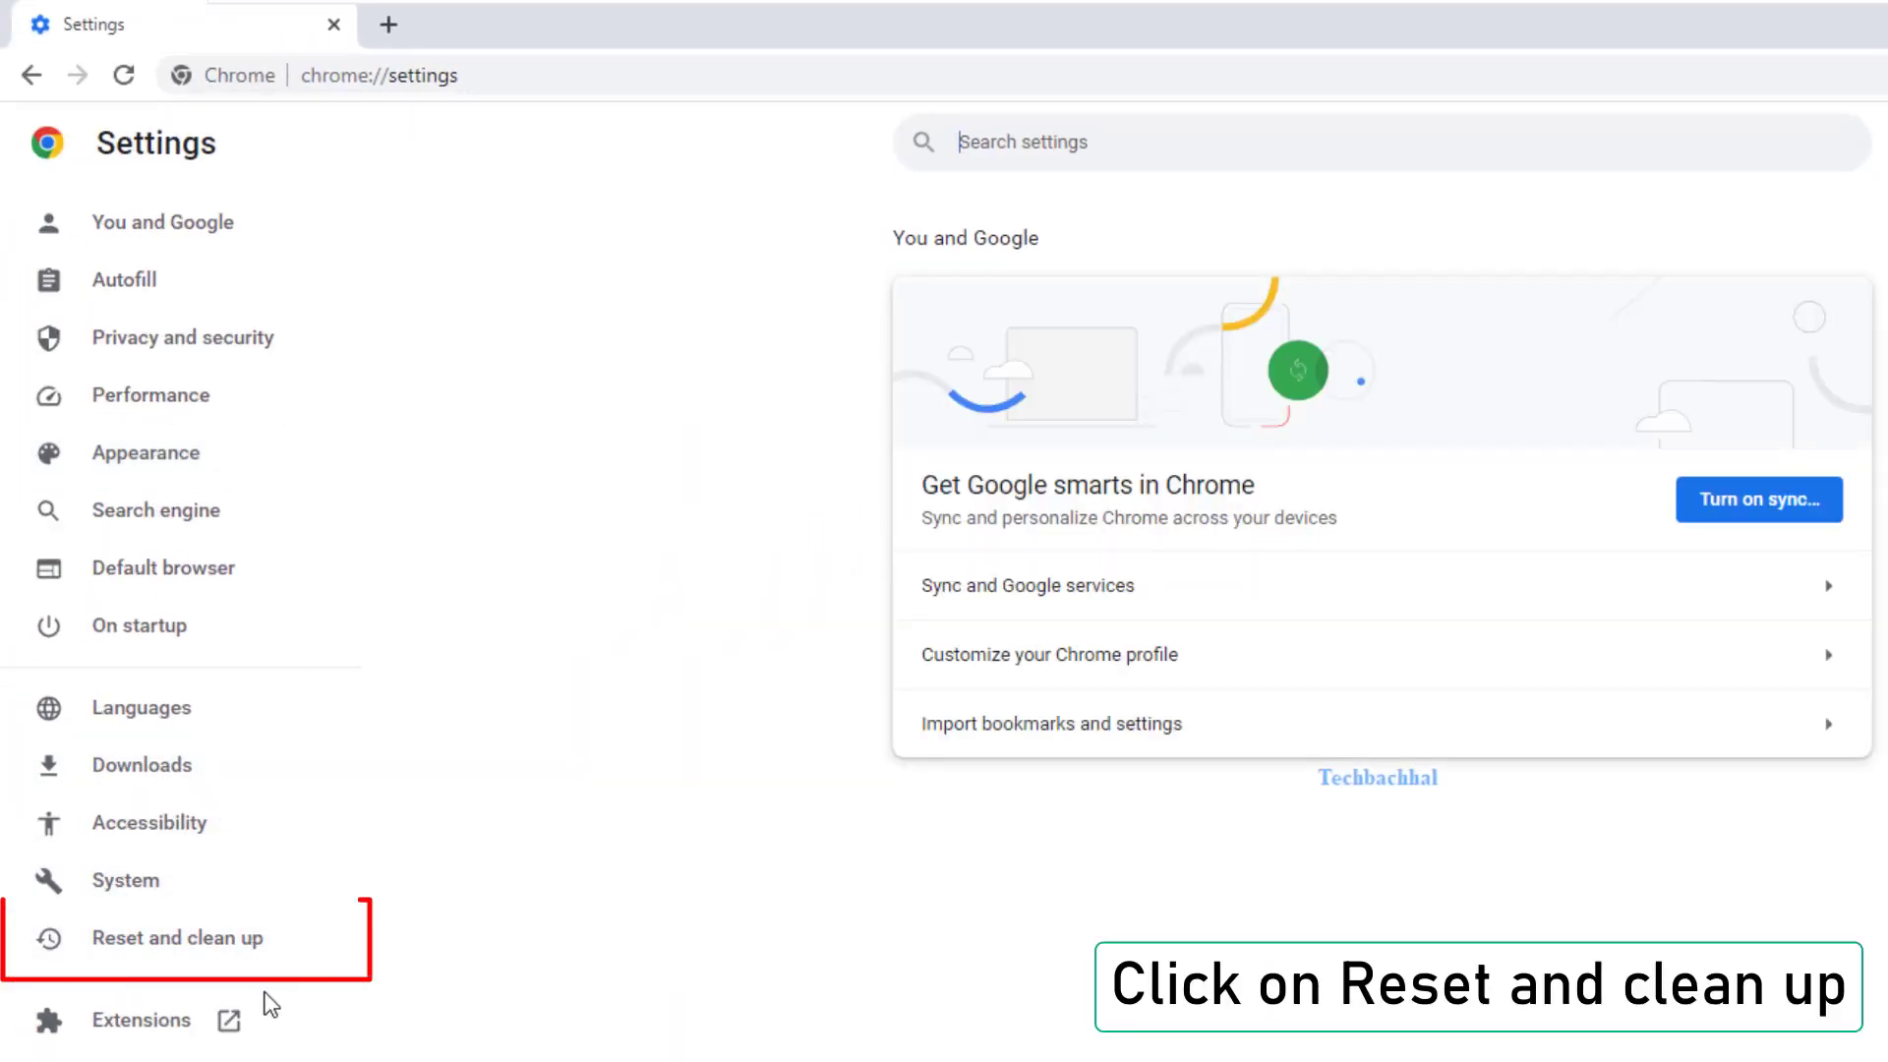
{"action": "left_click", "coordinate": [159, 946]}
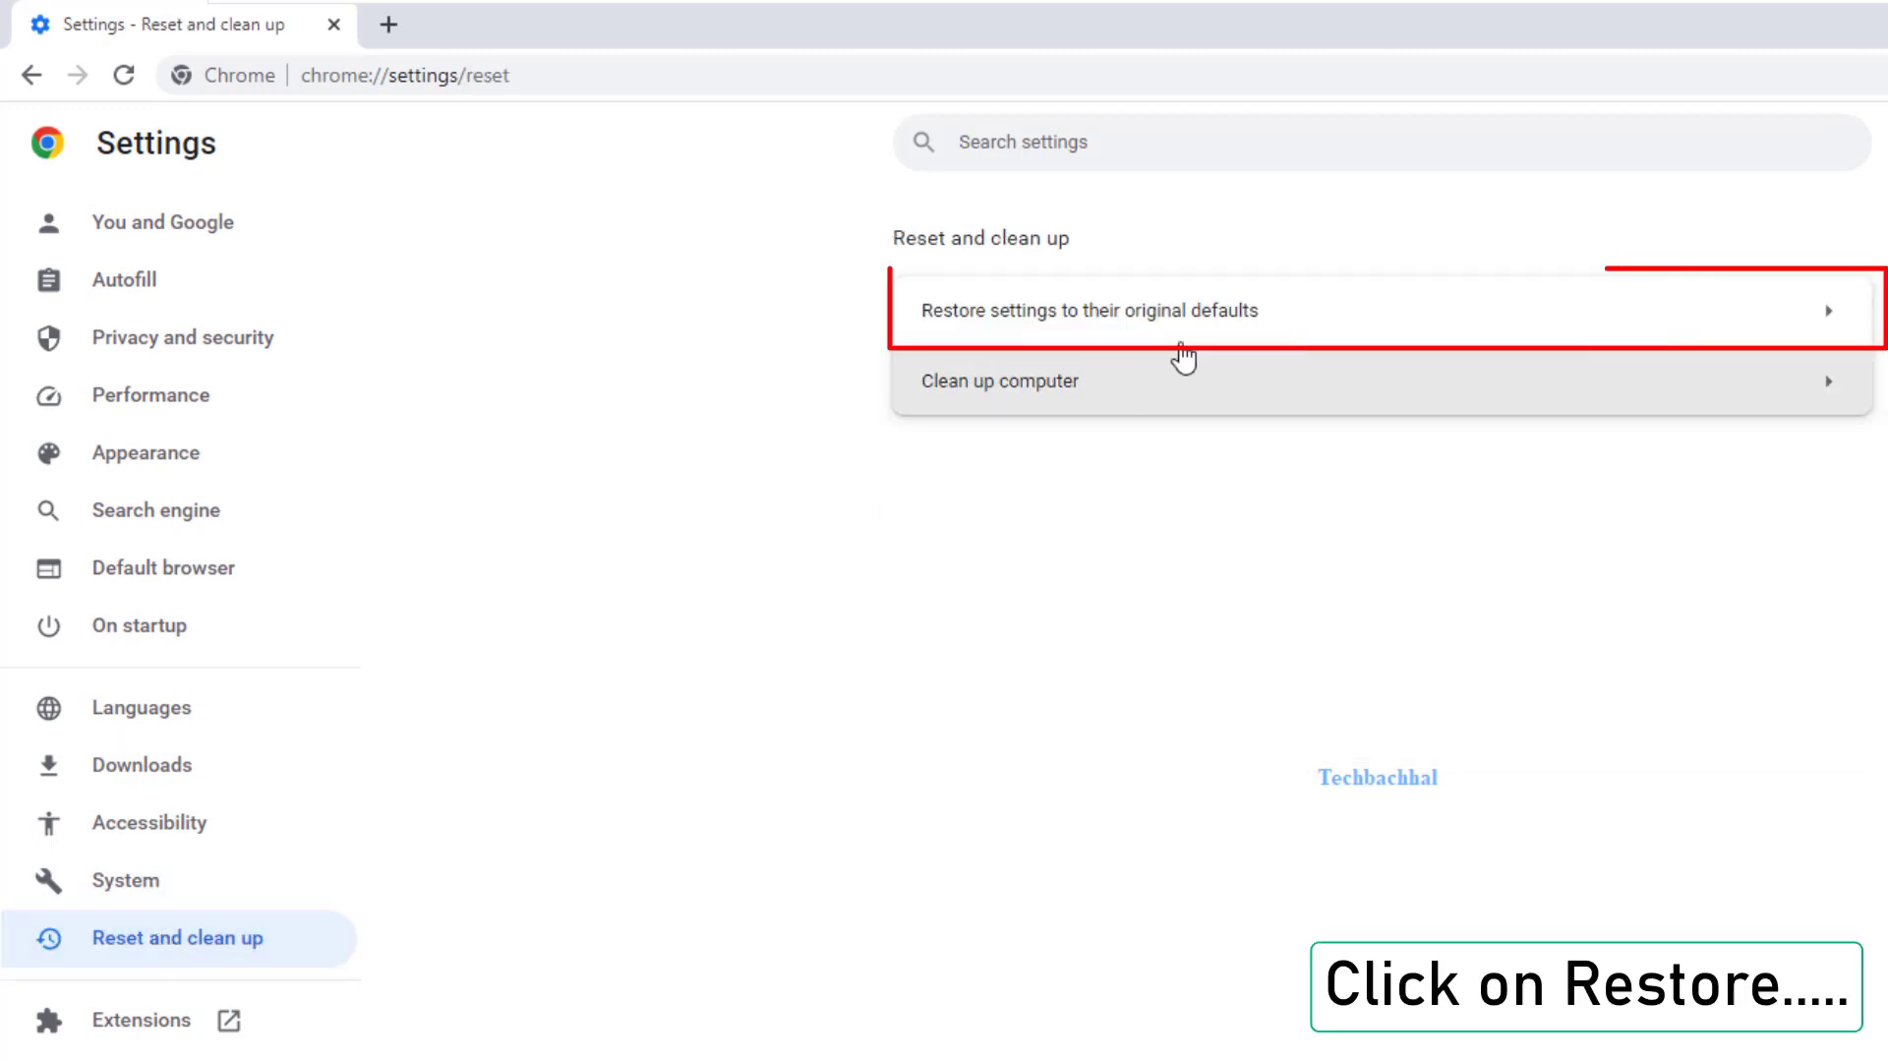
{"action": "left_click", "coordinate": [1323, 321]}
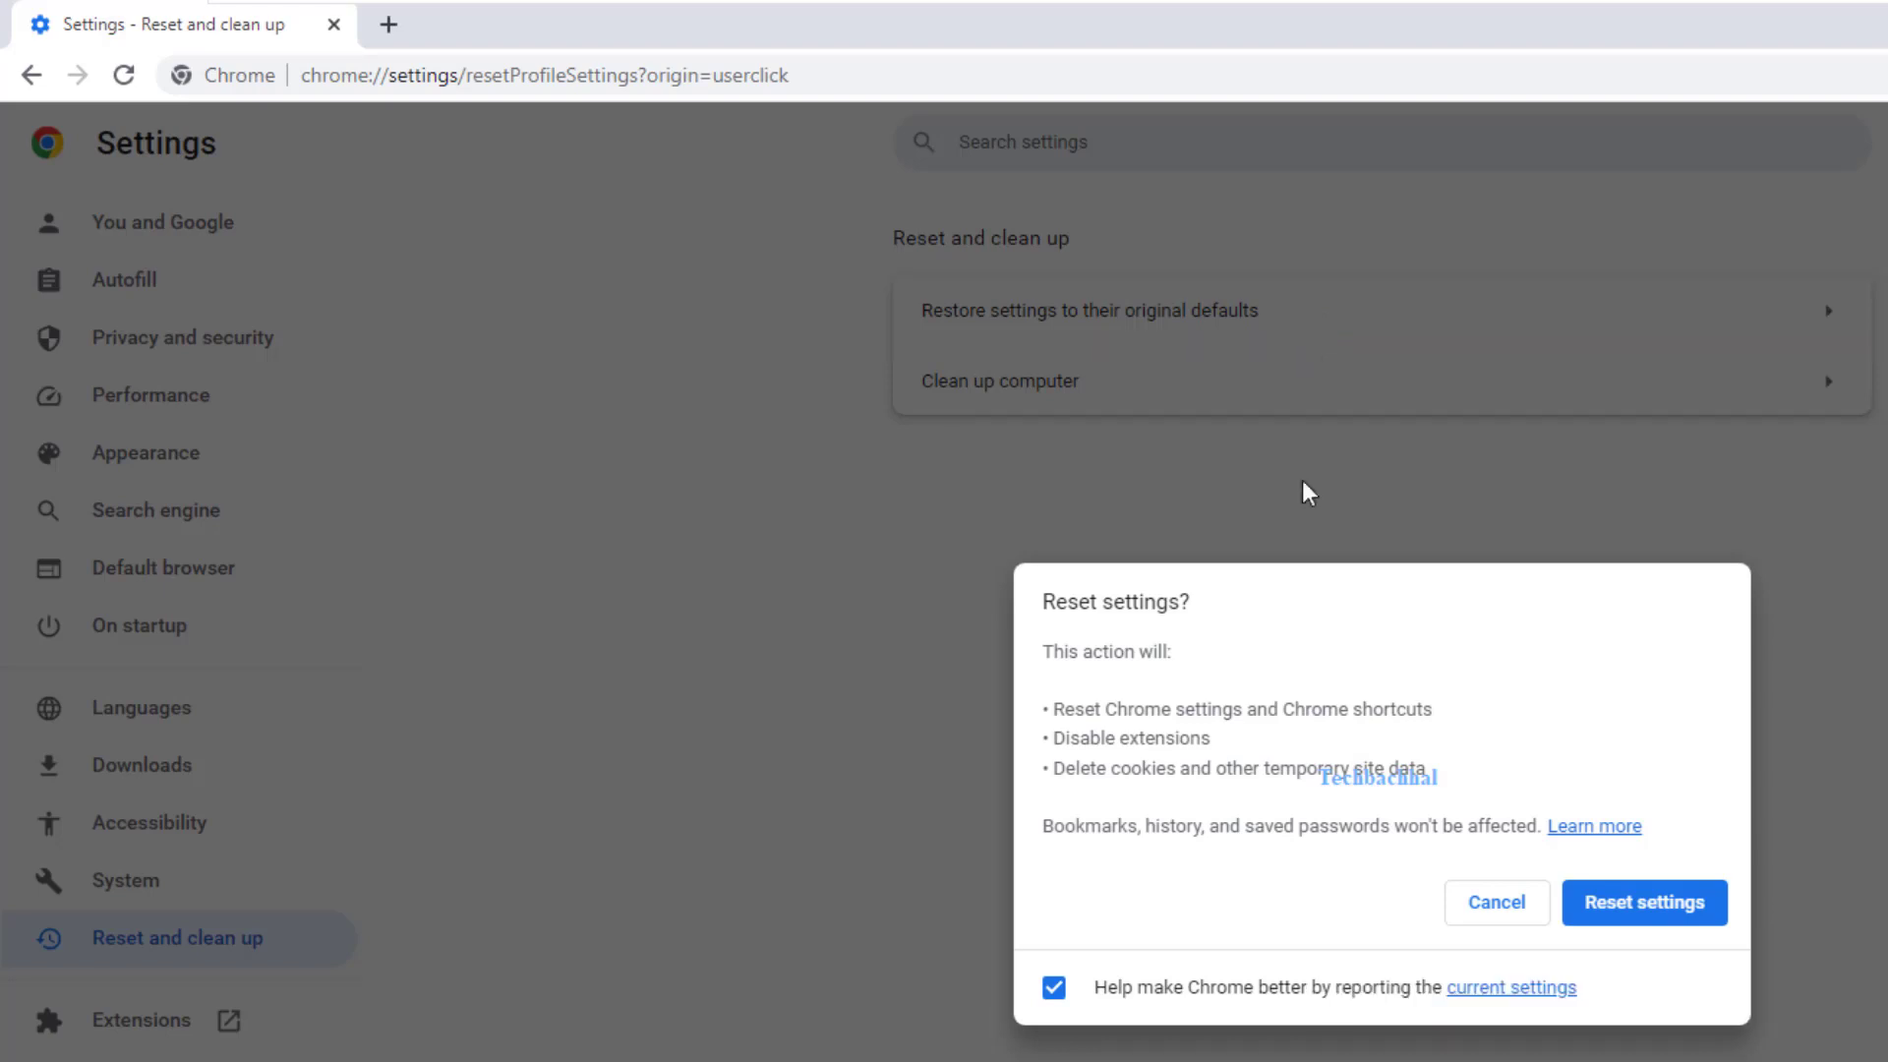
{"action": "left_click", "coordinate": [1634, 902]}
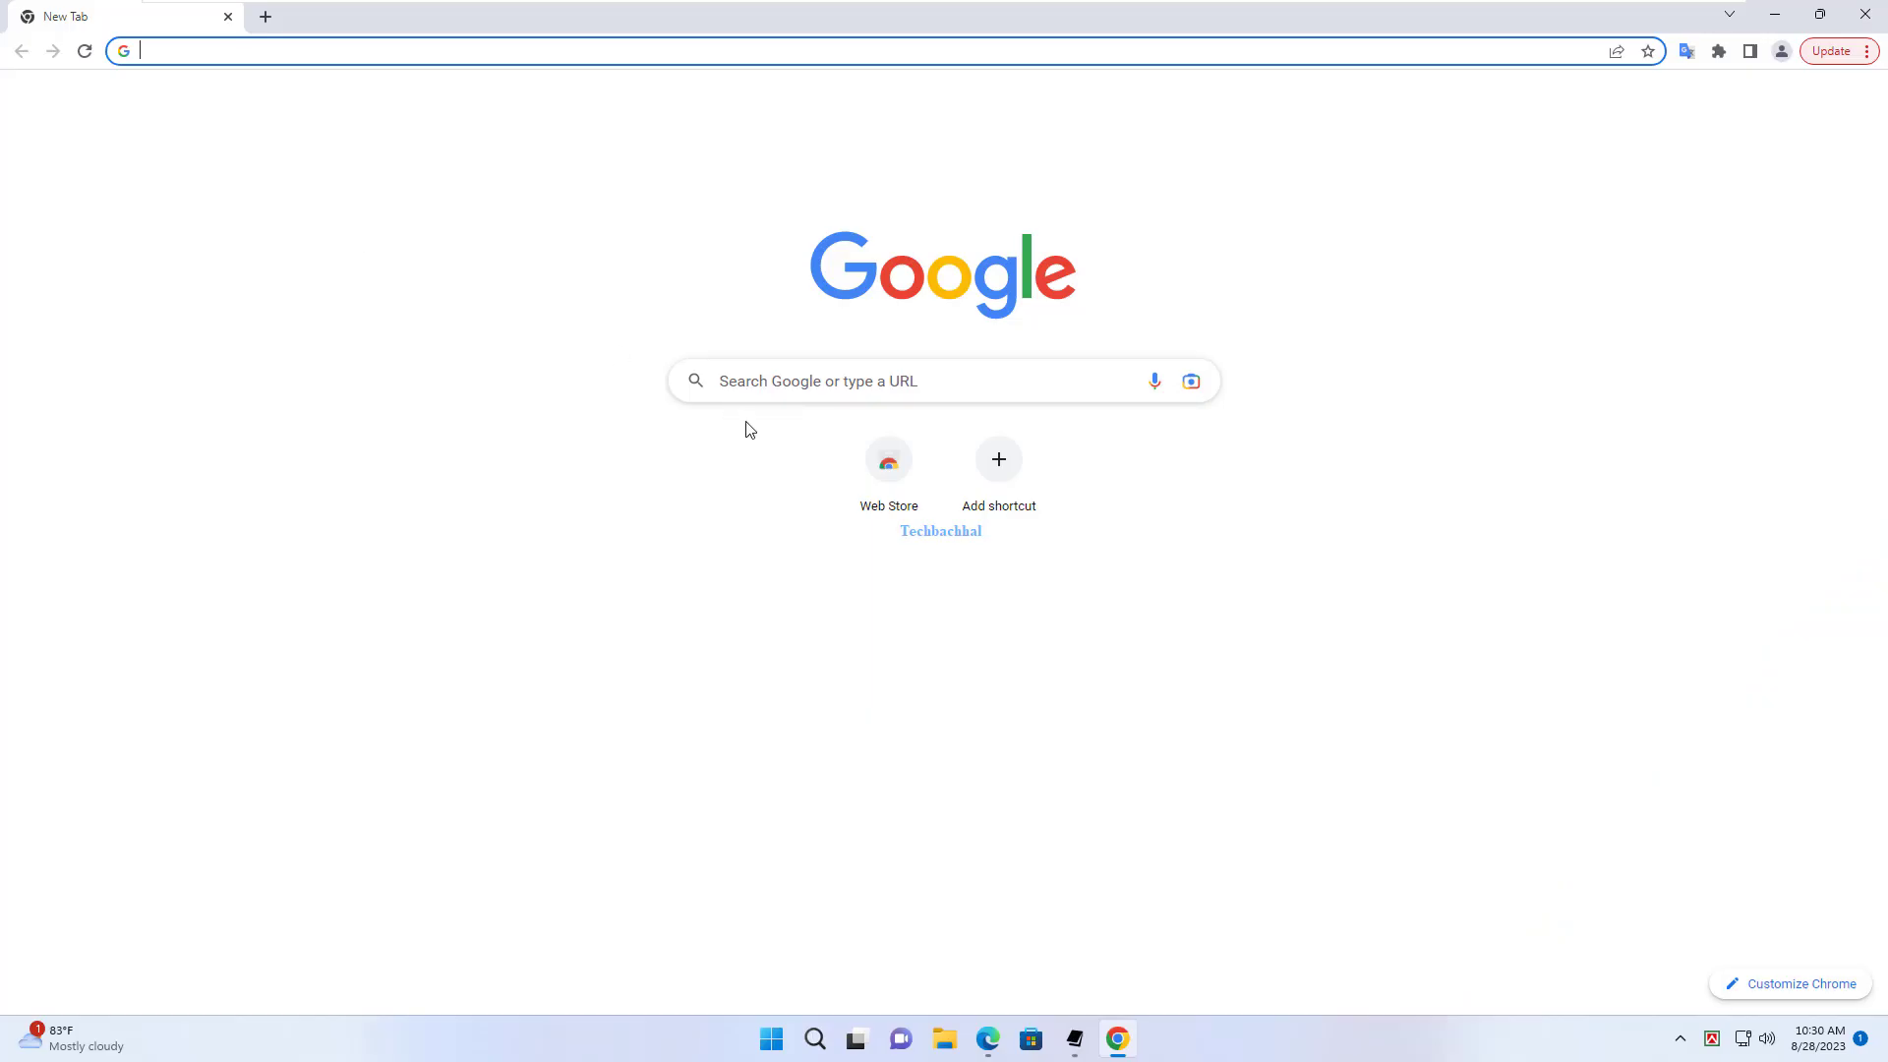
- Turn off the Google Translate extension on its management page and return to the extensions list
{"action": "left_click", "coordinate": [1718, 53]}
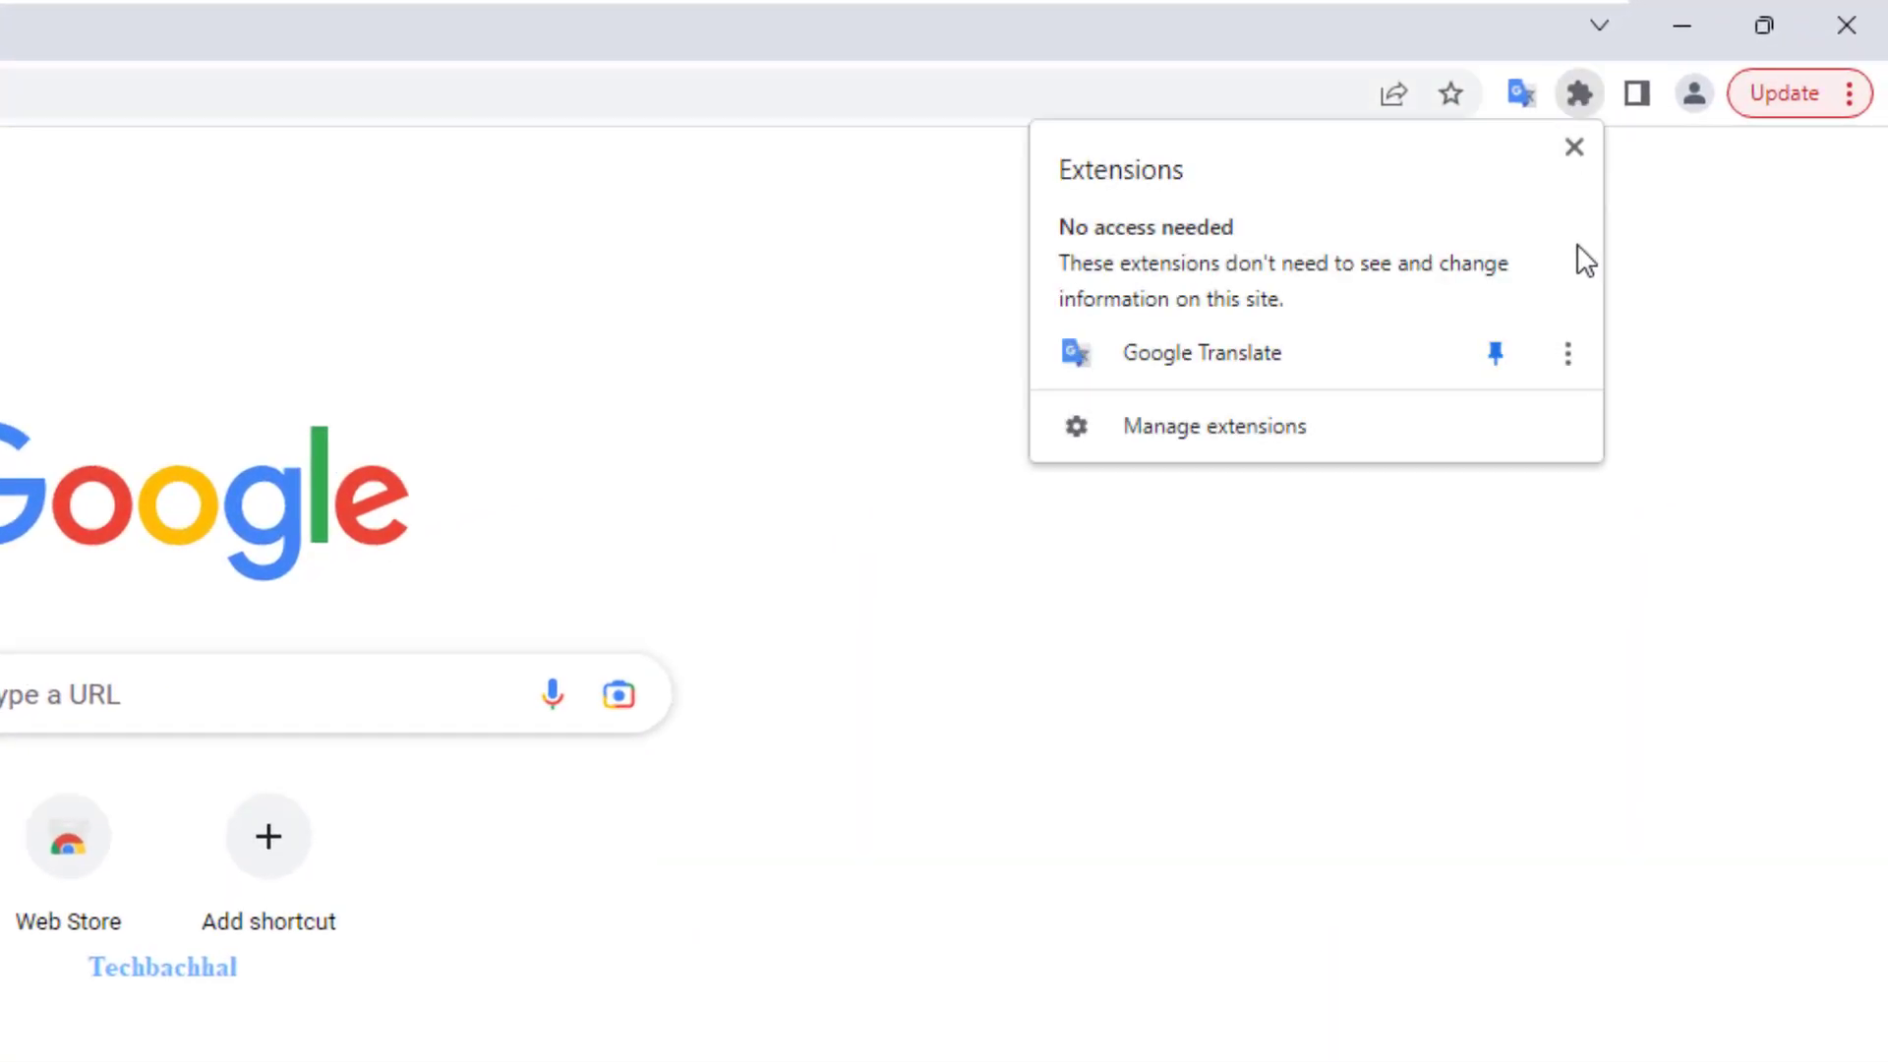
{"action": "left_click", "coordinate": [1564, 356]}
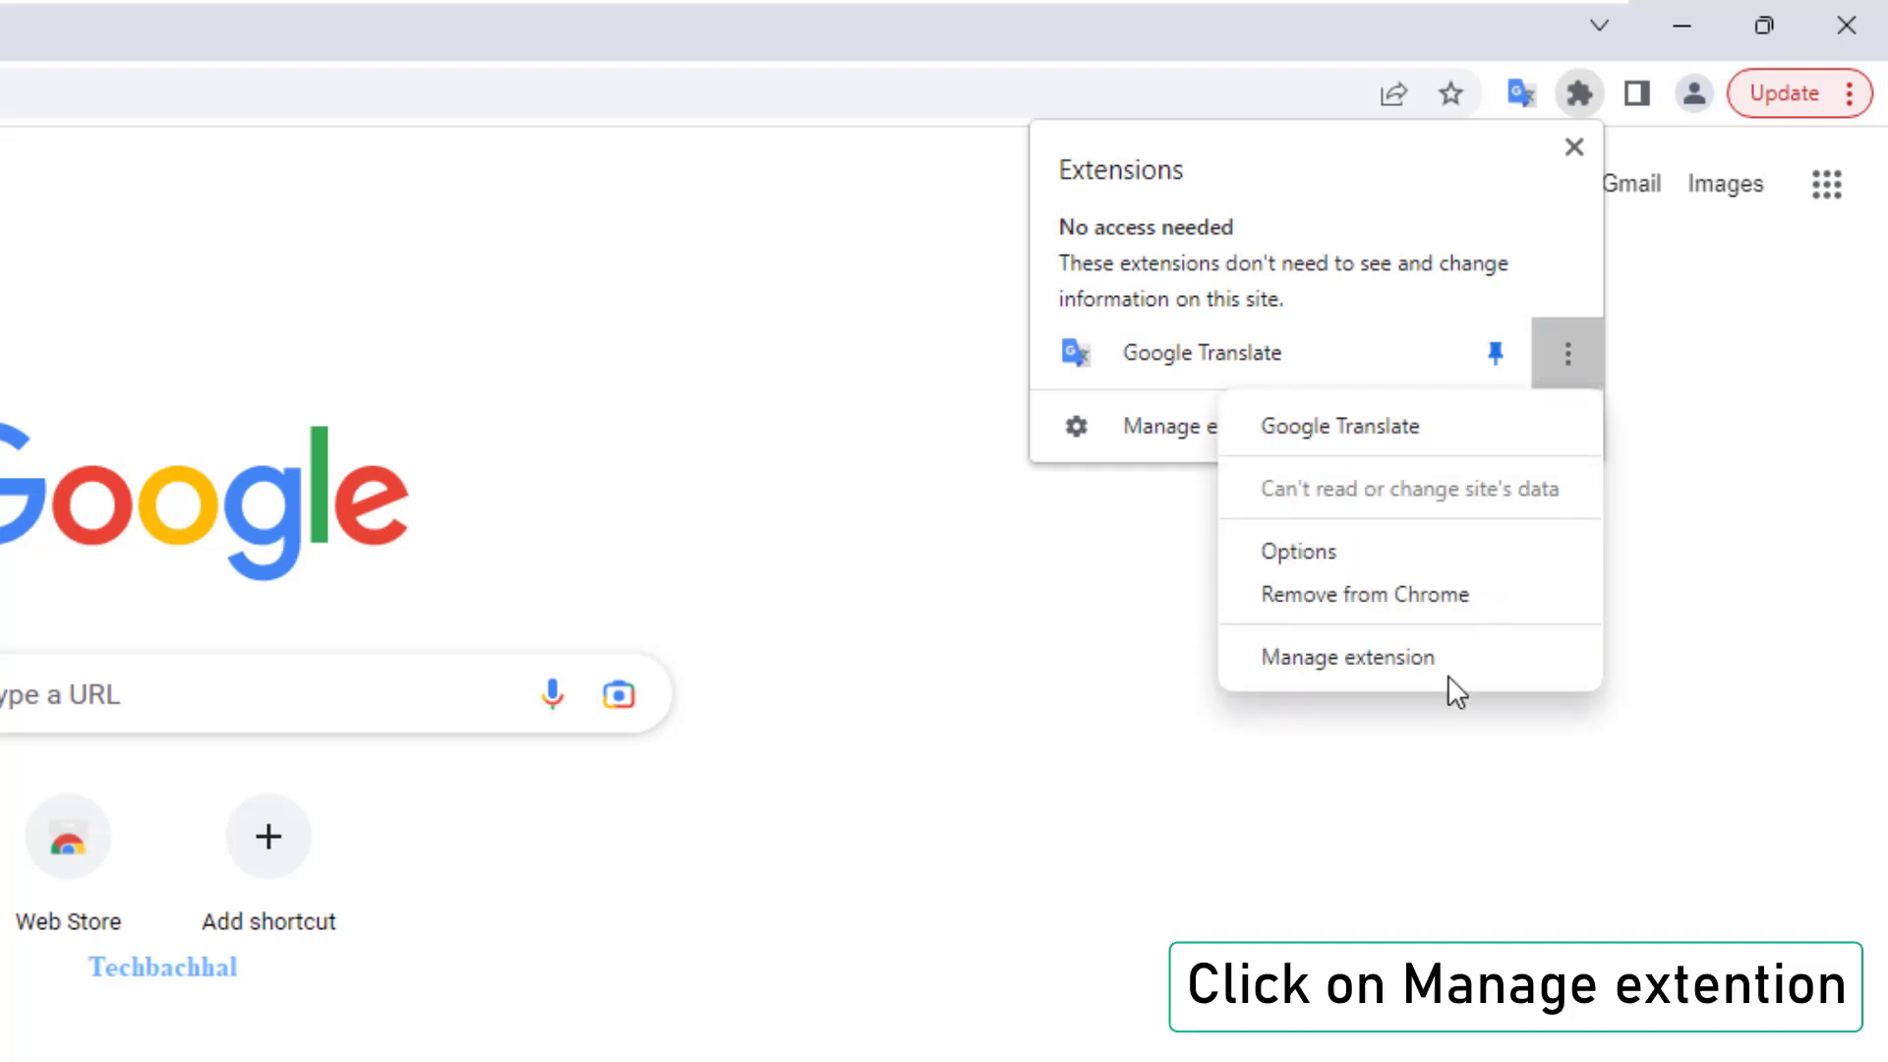
{"action": "left_click", "coordinate": [1338, 657]}
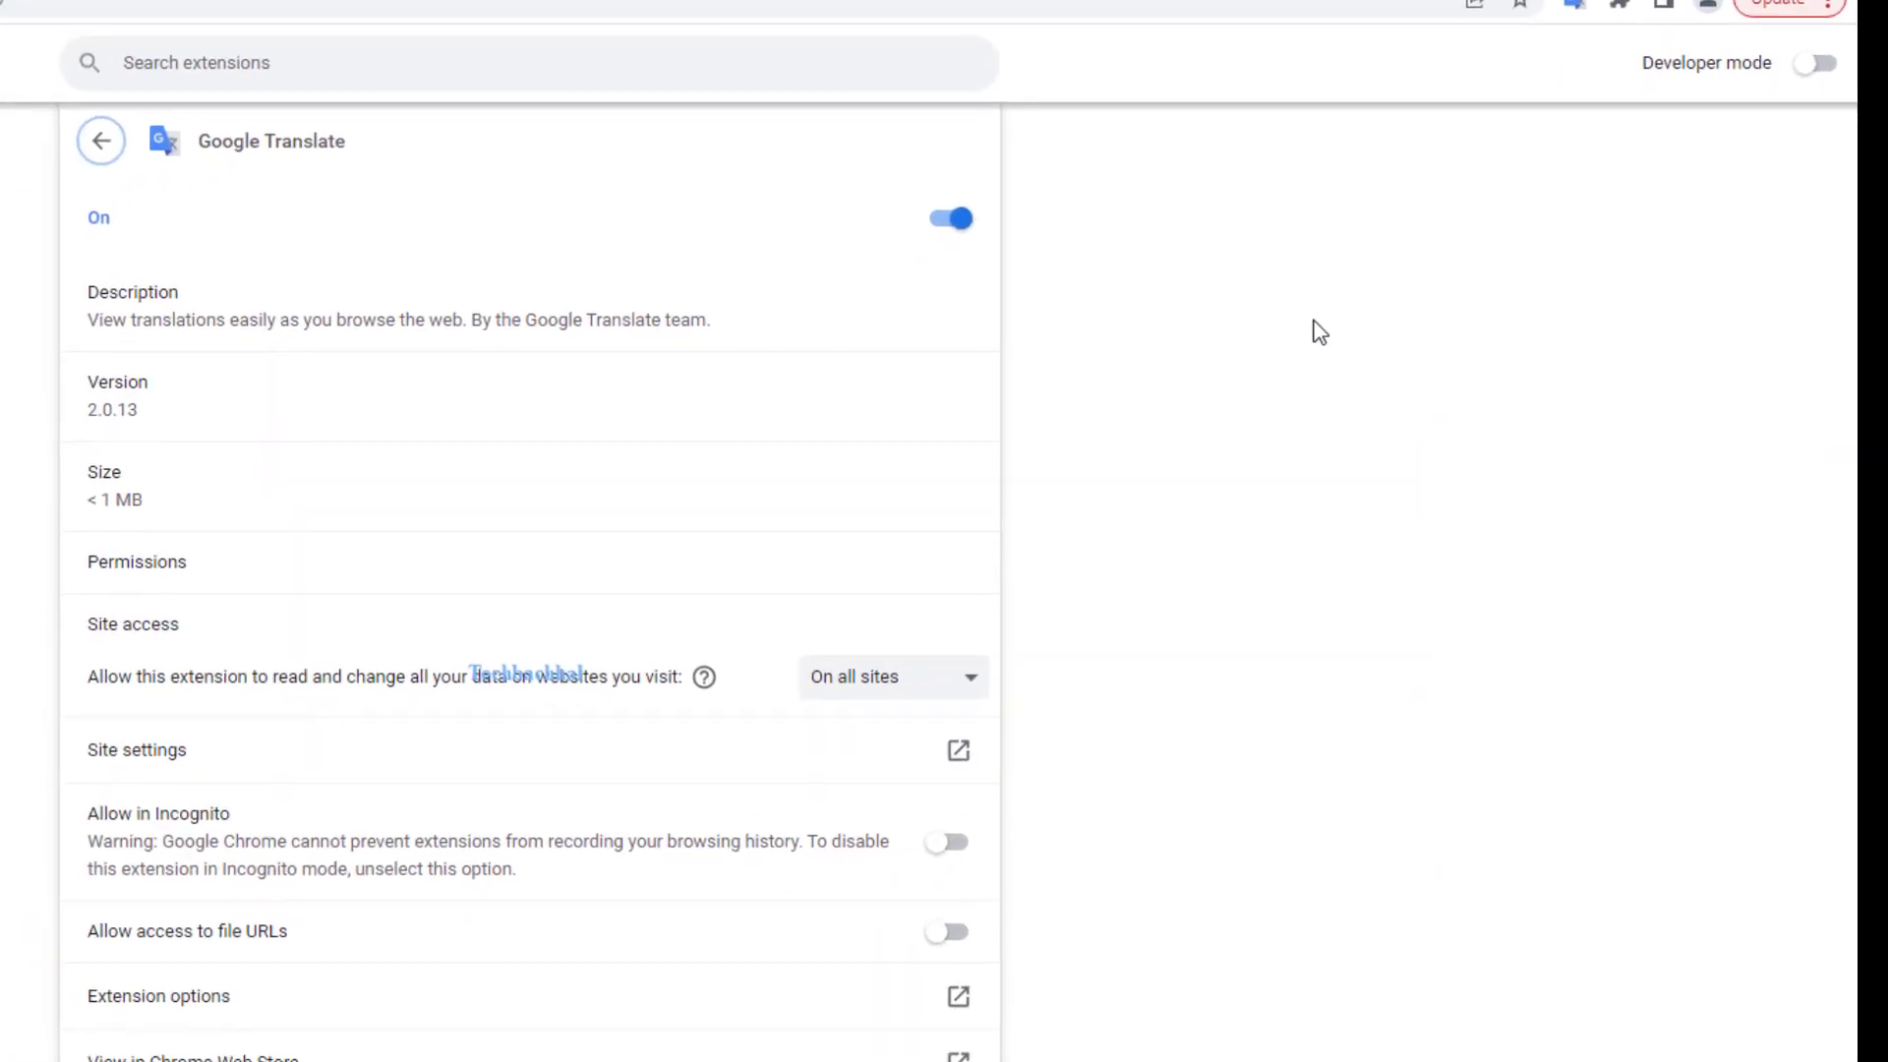
{"action": "left_click", "coordinate": [952, 221]}
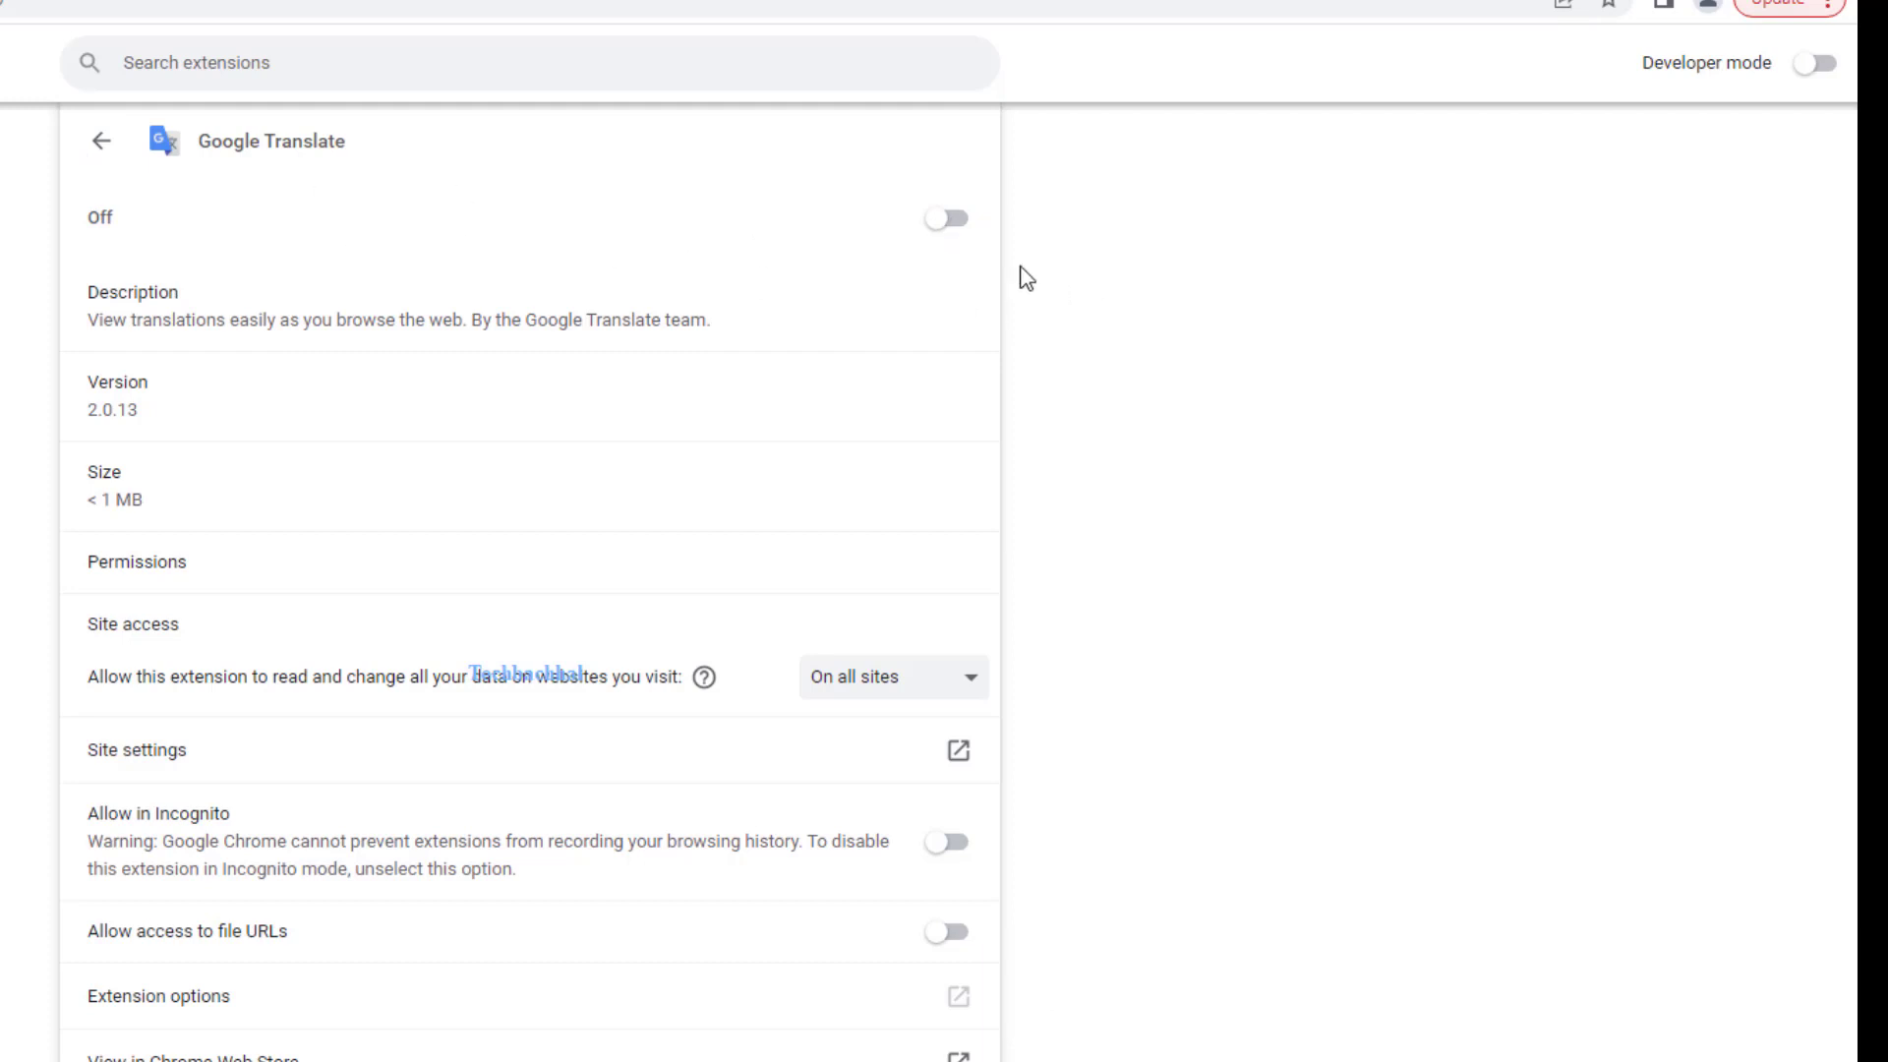
{"action": "left_click", "coordinate": [102, 140]}
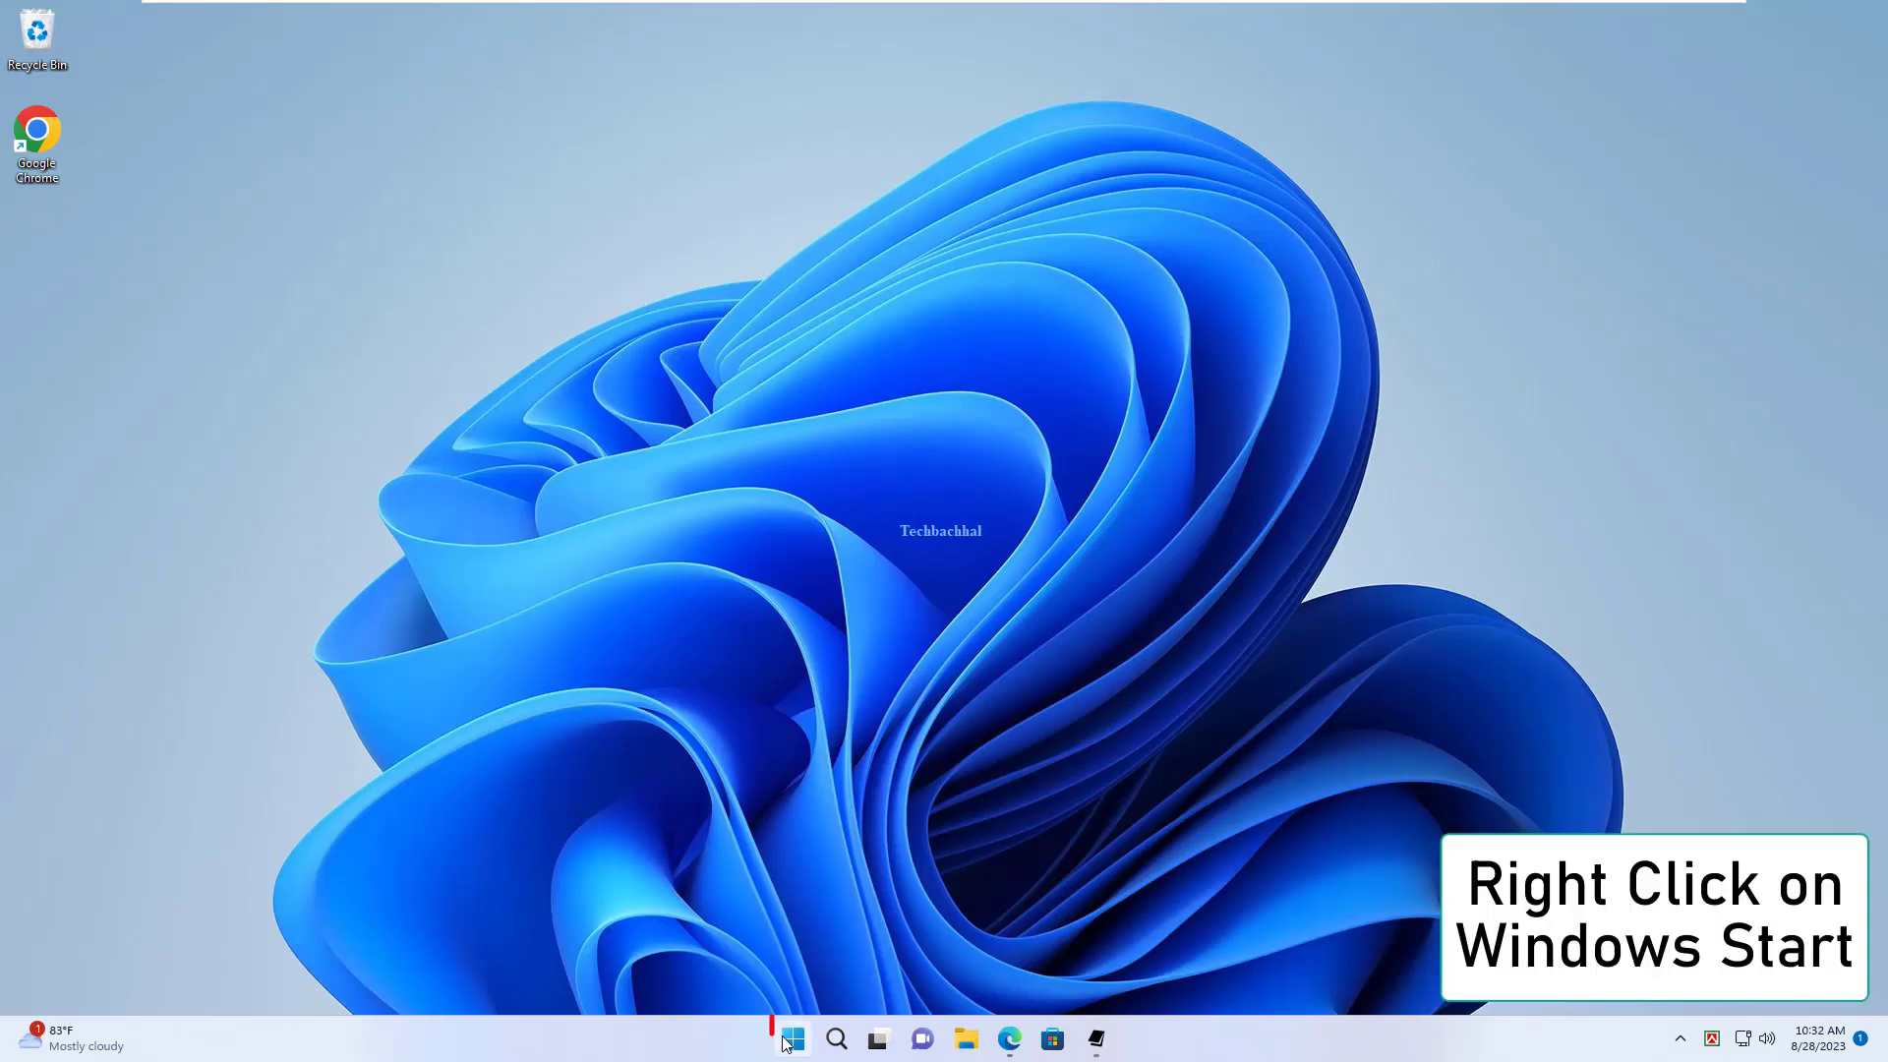
- Switch to Windows Settings and open the About page of the System section
{"action": "right_click", "coordinate": [788, 1043]}
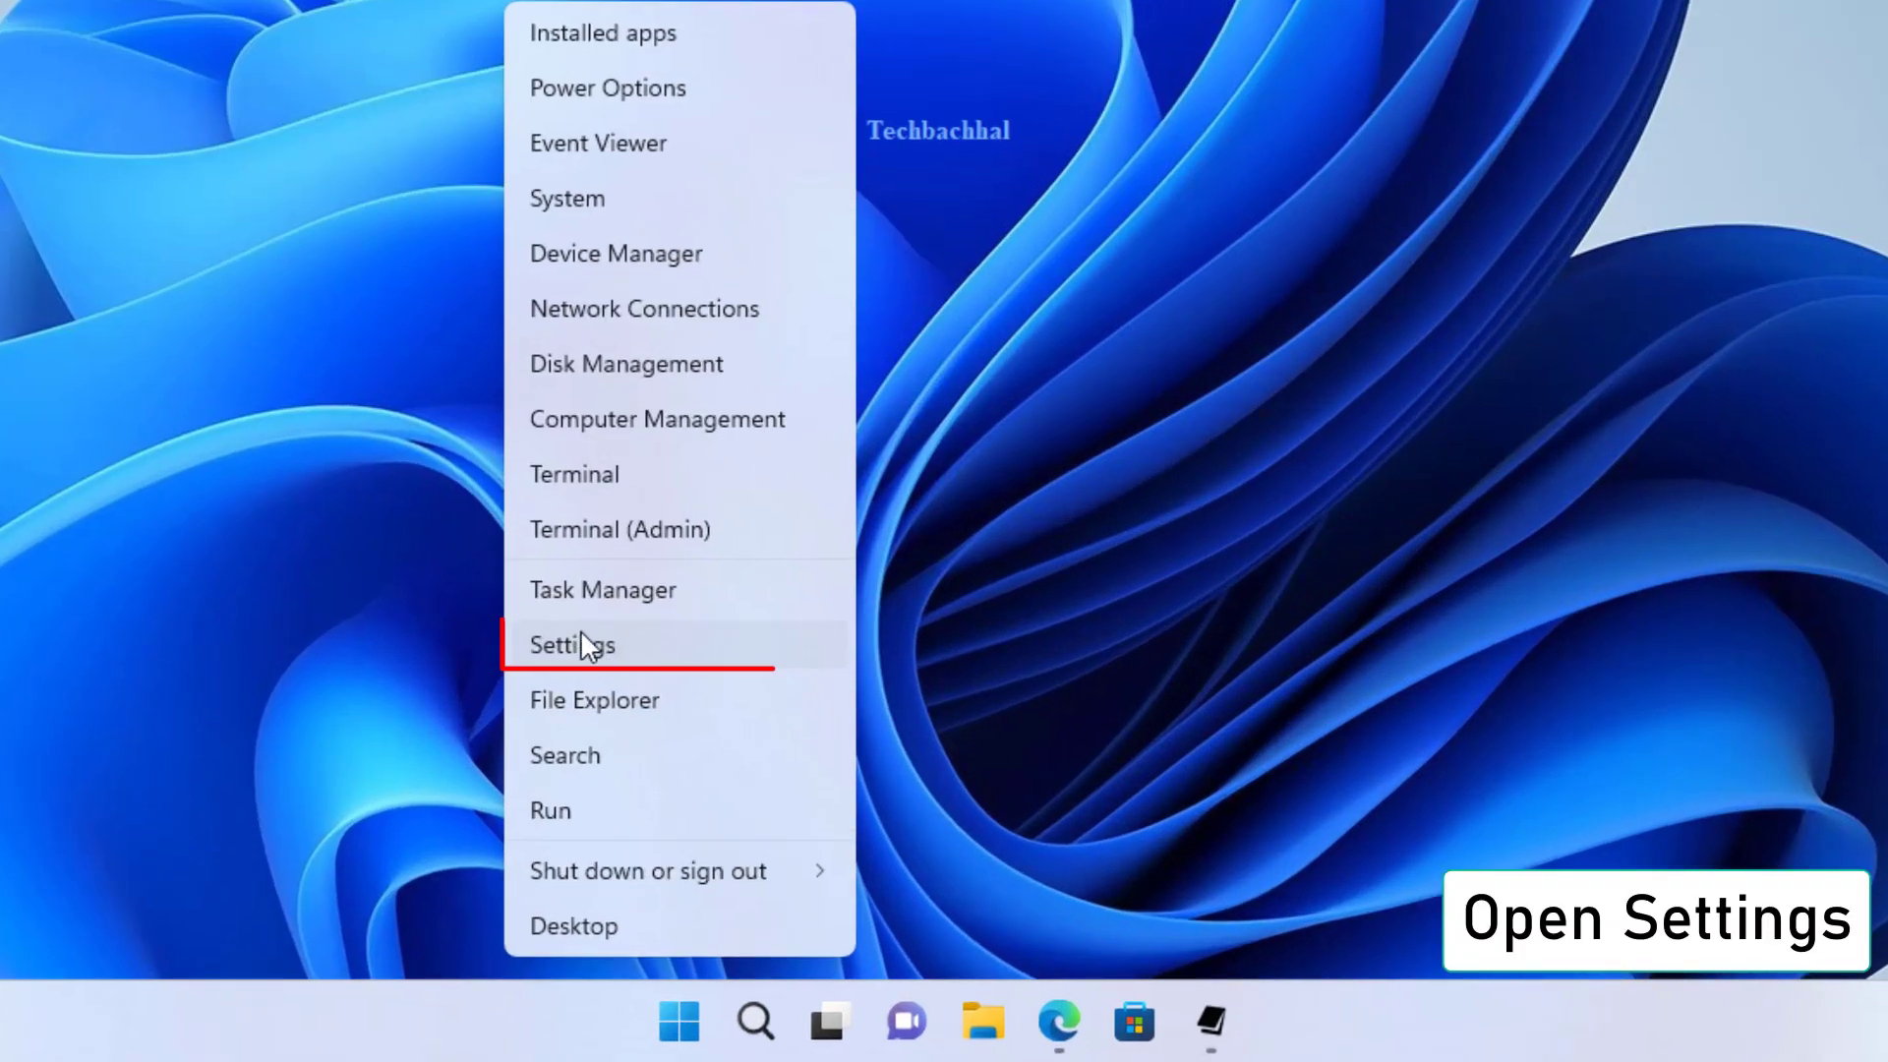
{"action": "left_click", "coordinate": [581, 634]}
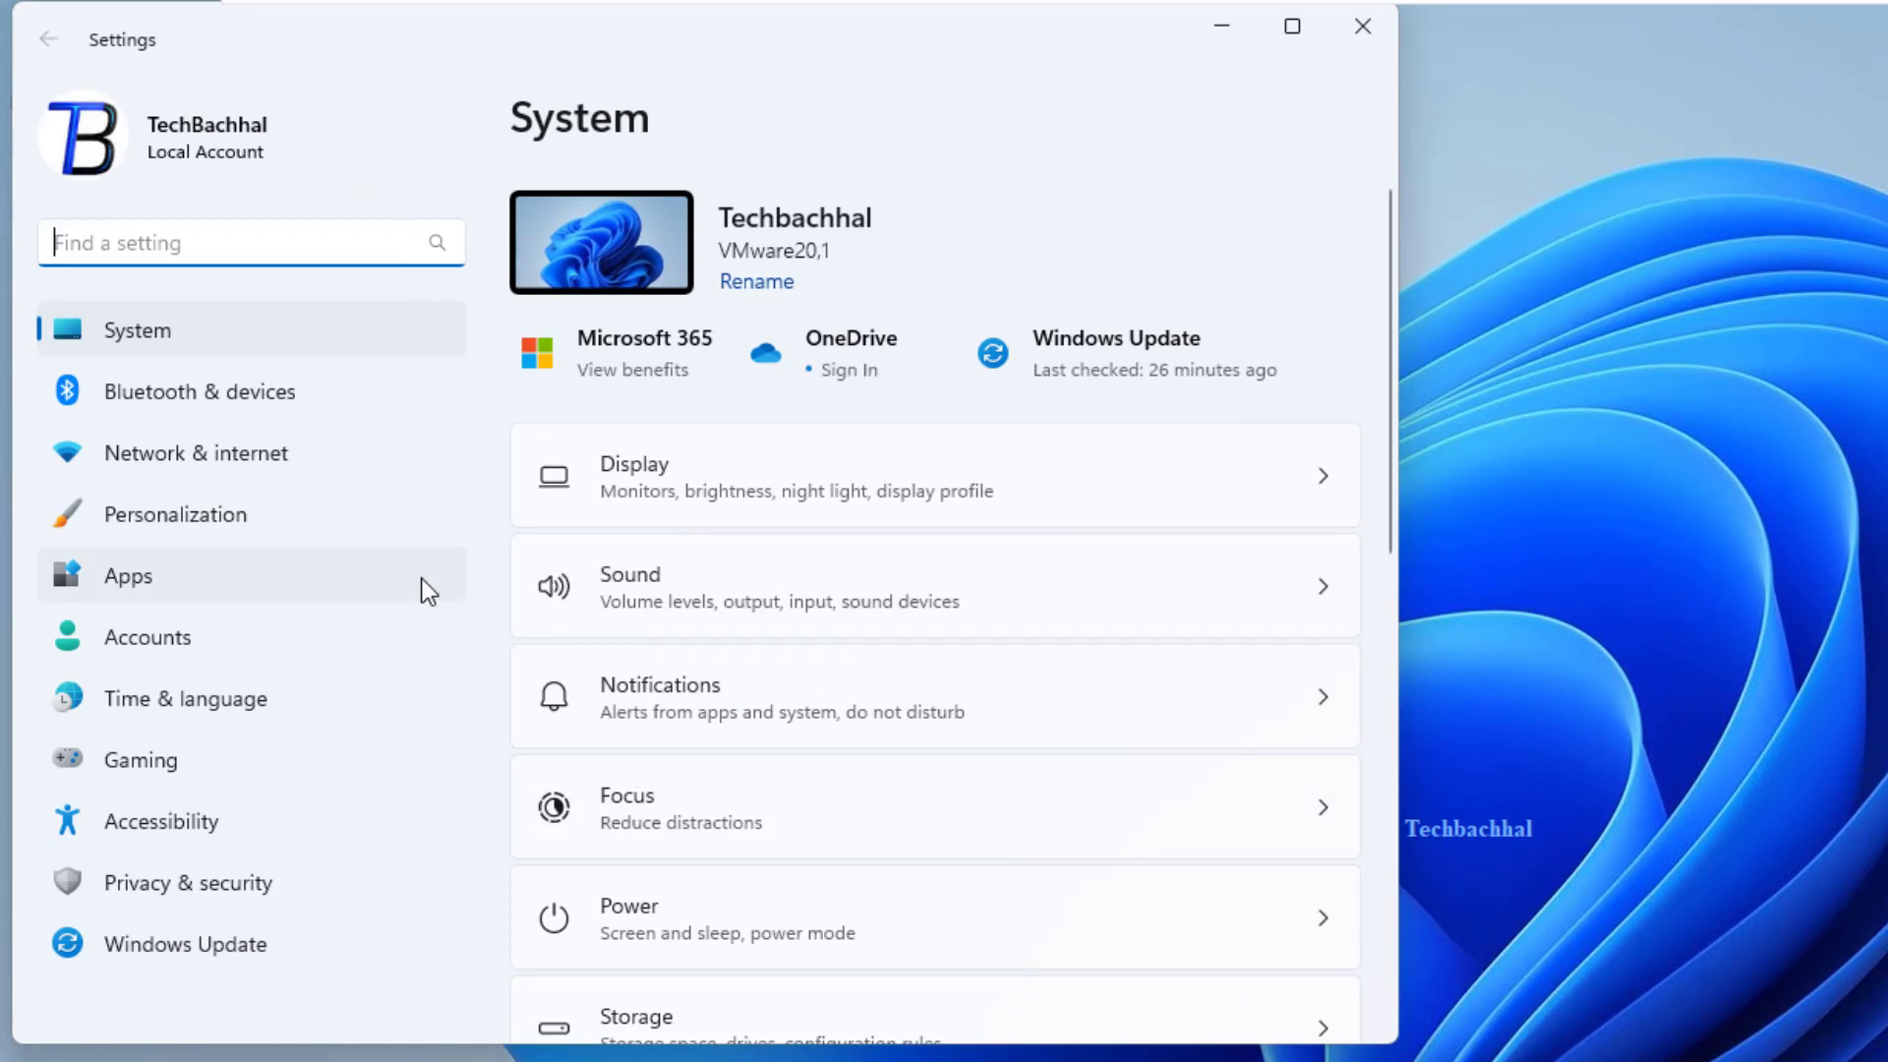
{"action": "scroll", "coordinate": [800, 769], "scroll_direction": "down", "scroll_amount": 10}
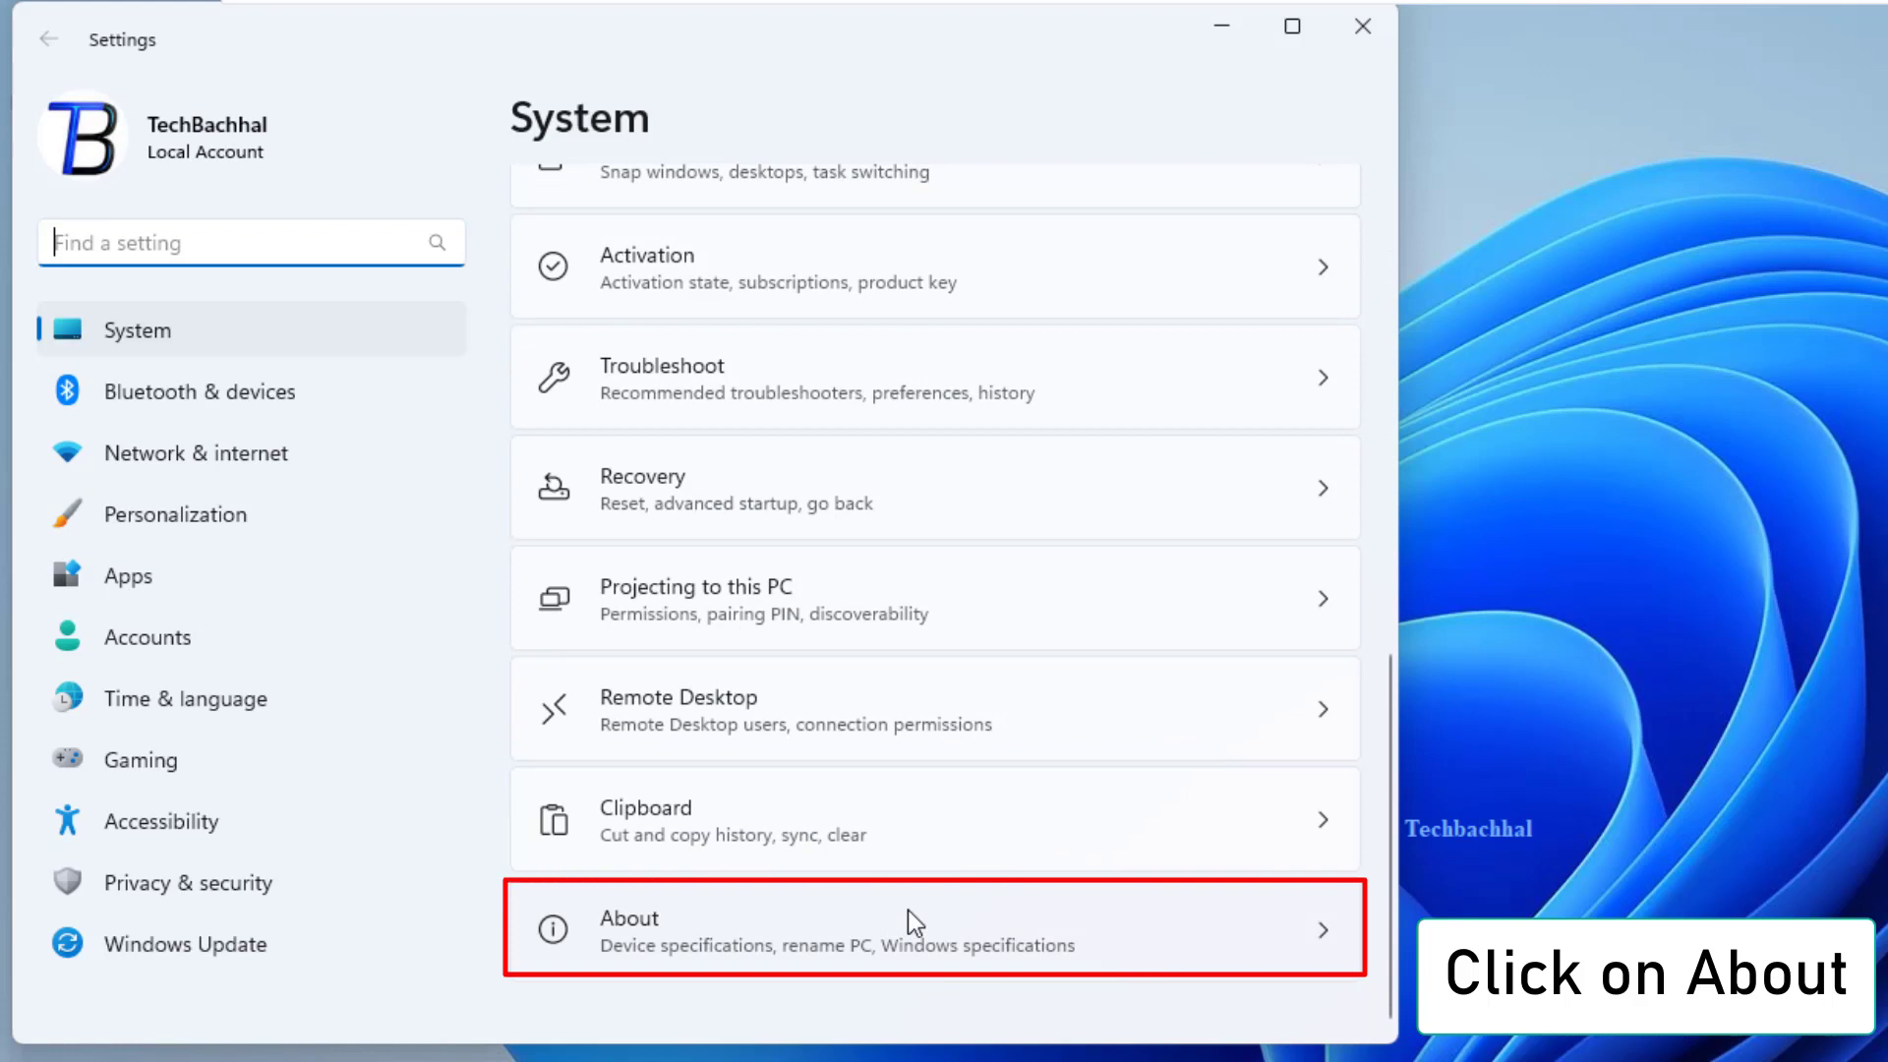
{"action": "left_click", "coordinate": [909, 914]}
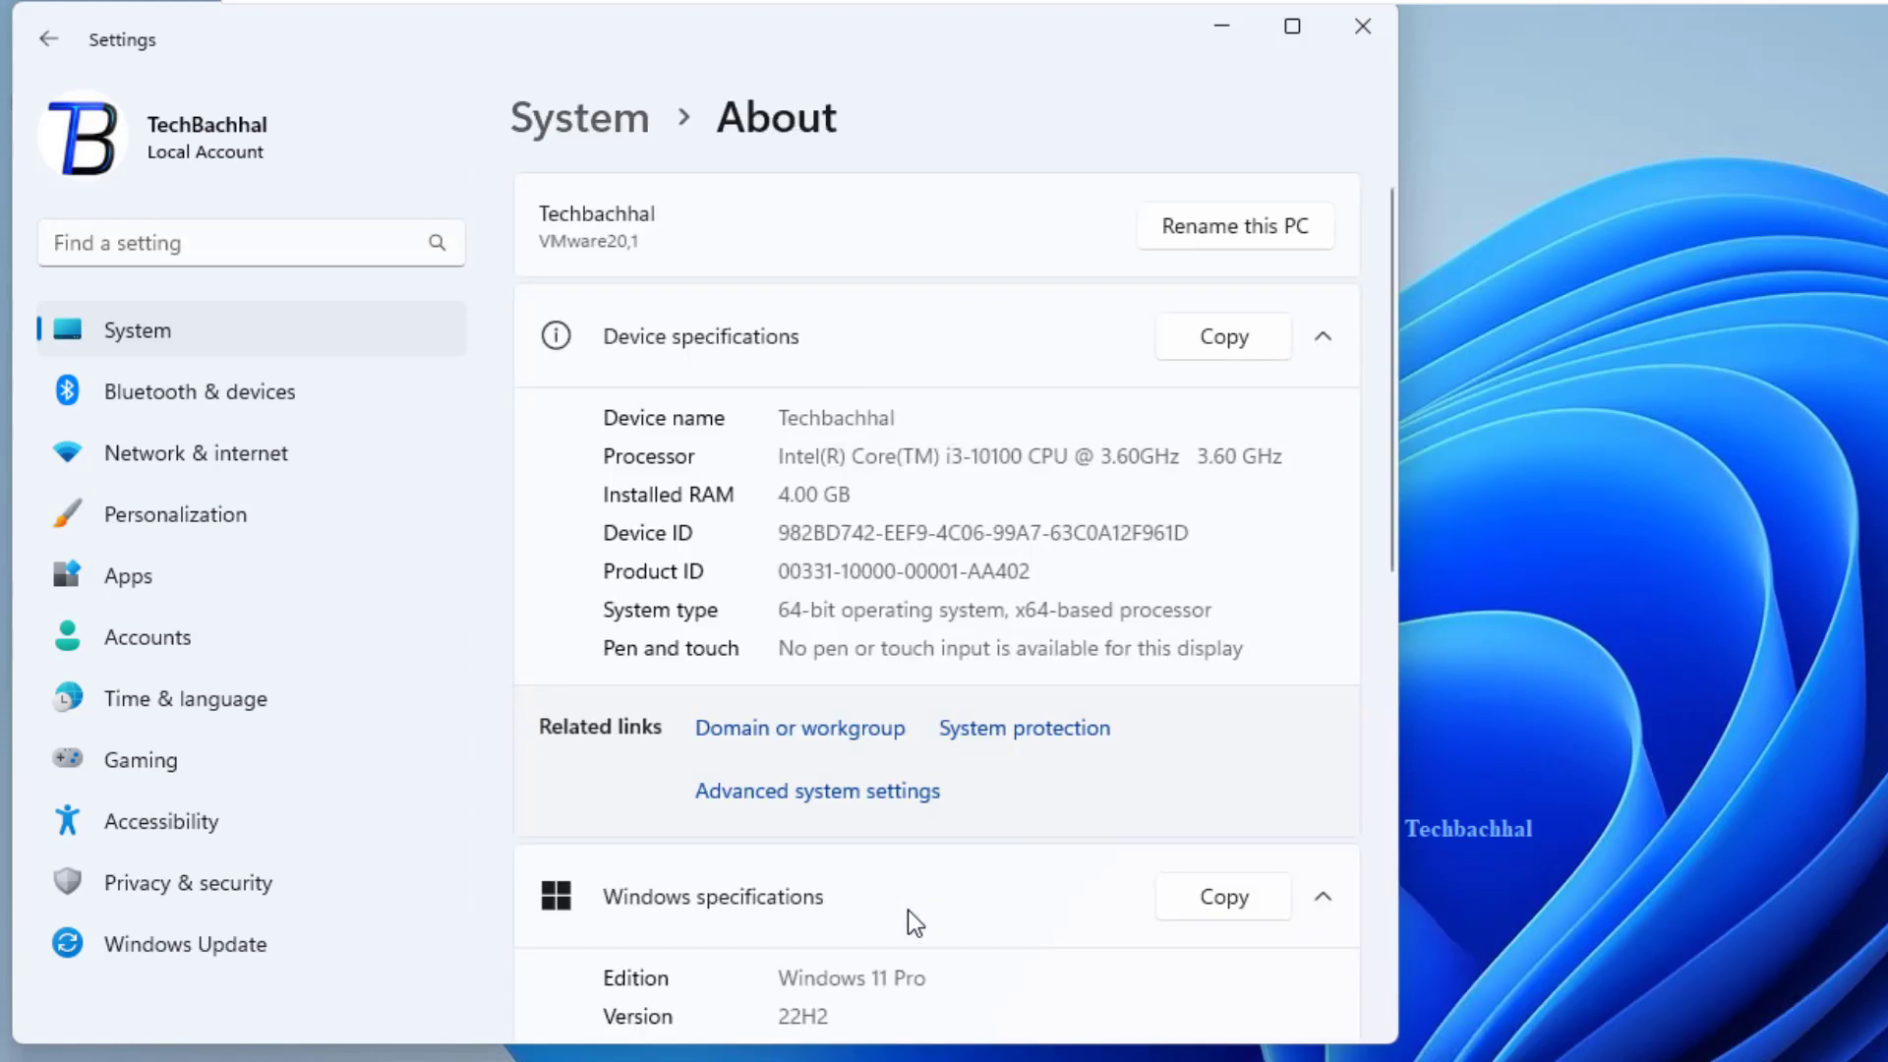
- Open the Virtual Memory dialog through the advanced system settings and the advanced performance options
{"action": "scroll", "coordinate": [906, 918], "scroll_direction": "down", "scroll_amount": 2}
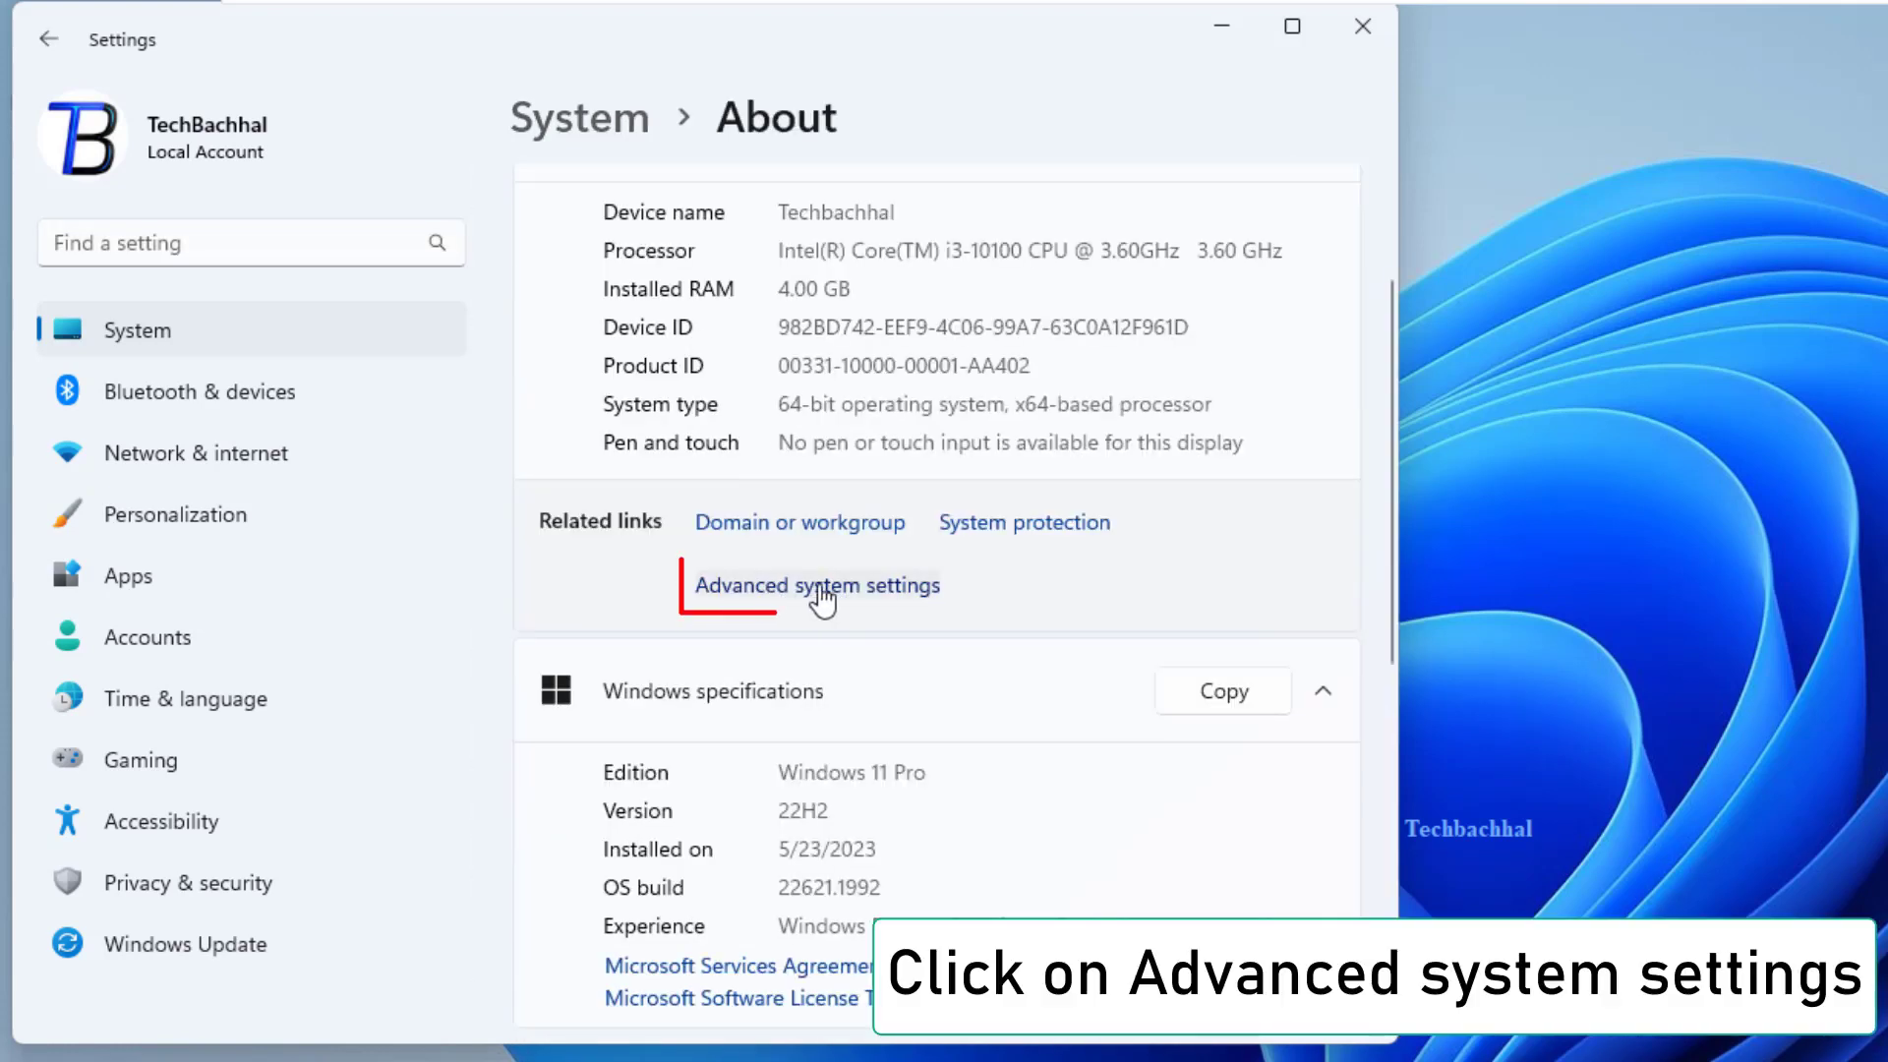
{"action": "left_click", "coordinate": [765, 586]}
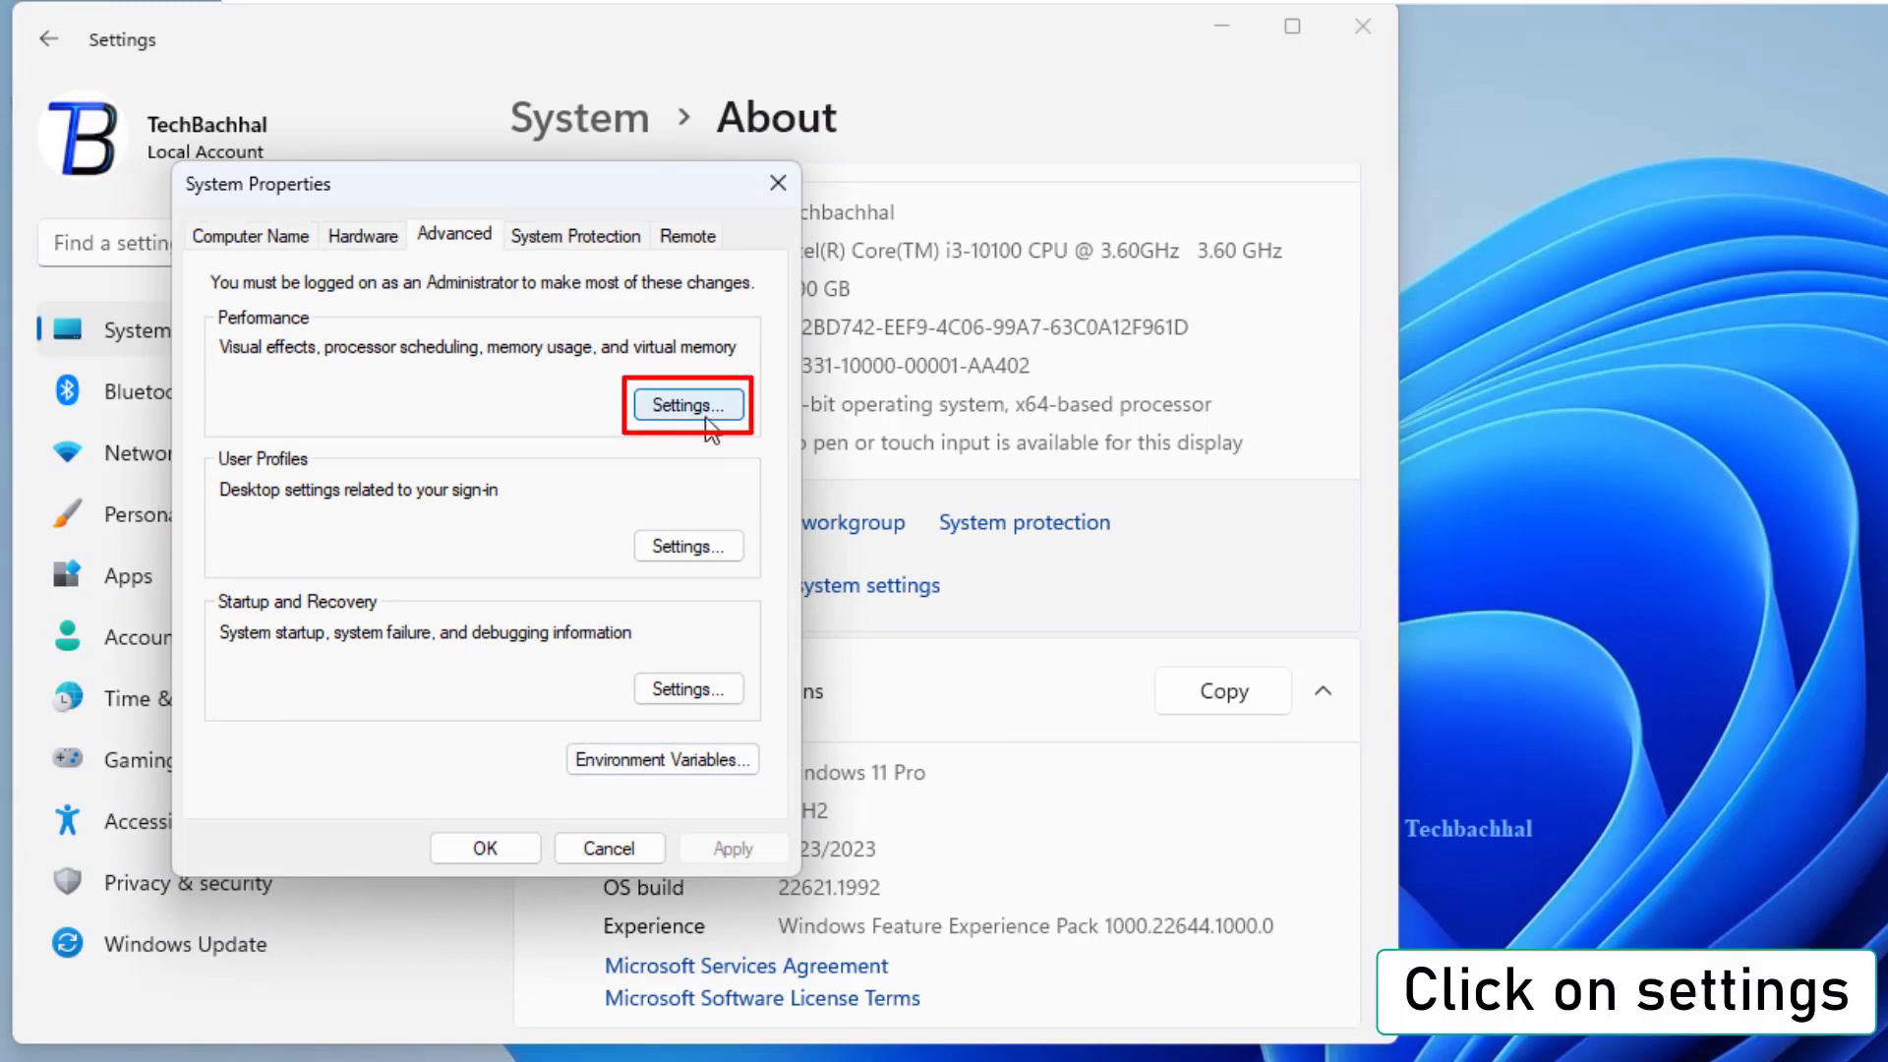
{"action": "left_click", "coordinate": [704, 413]}
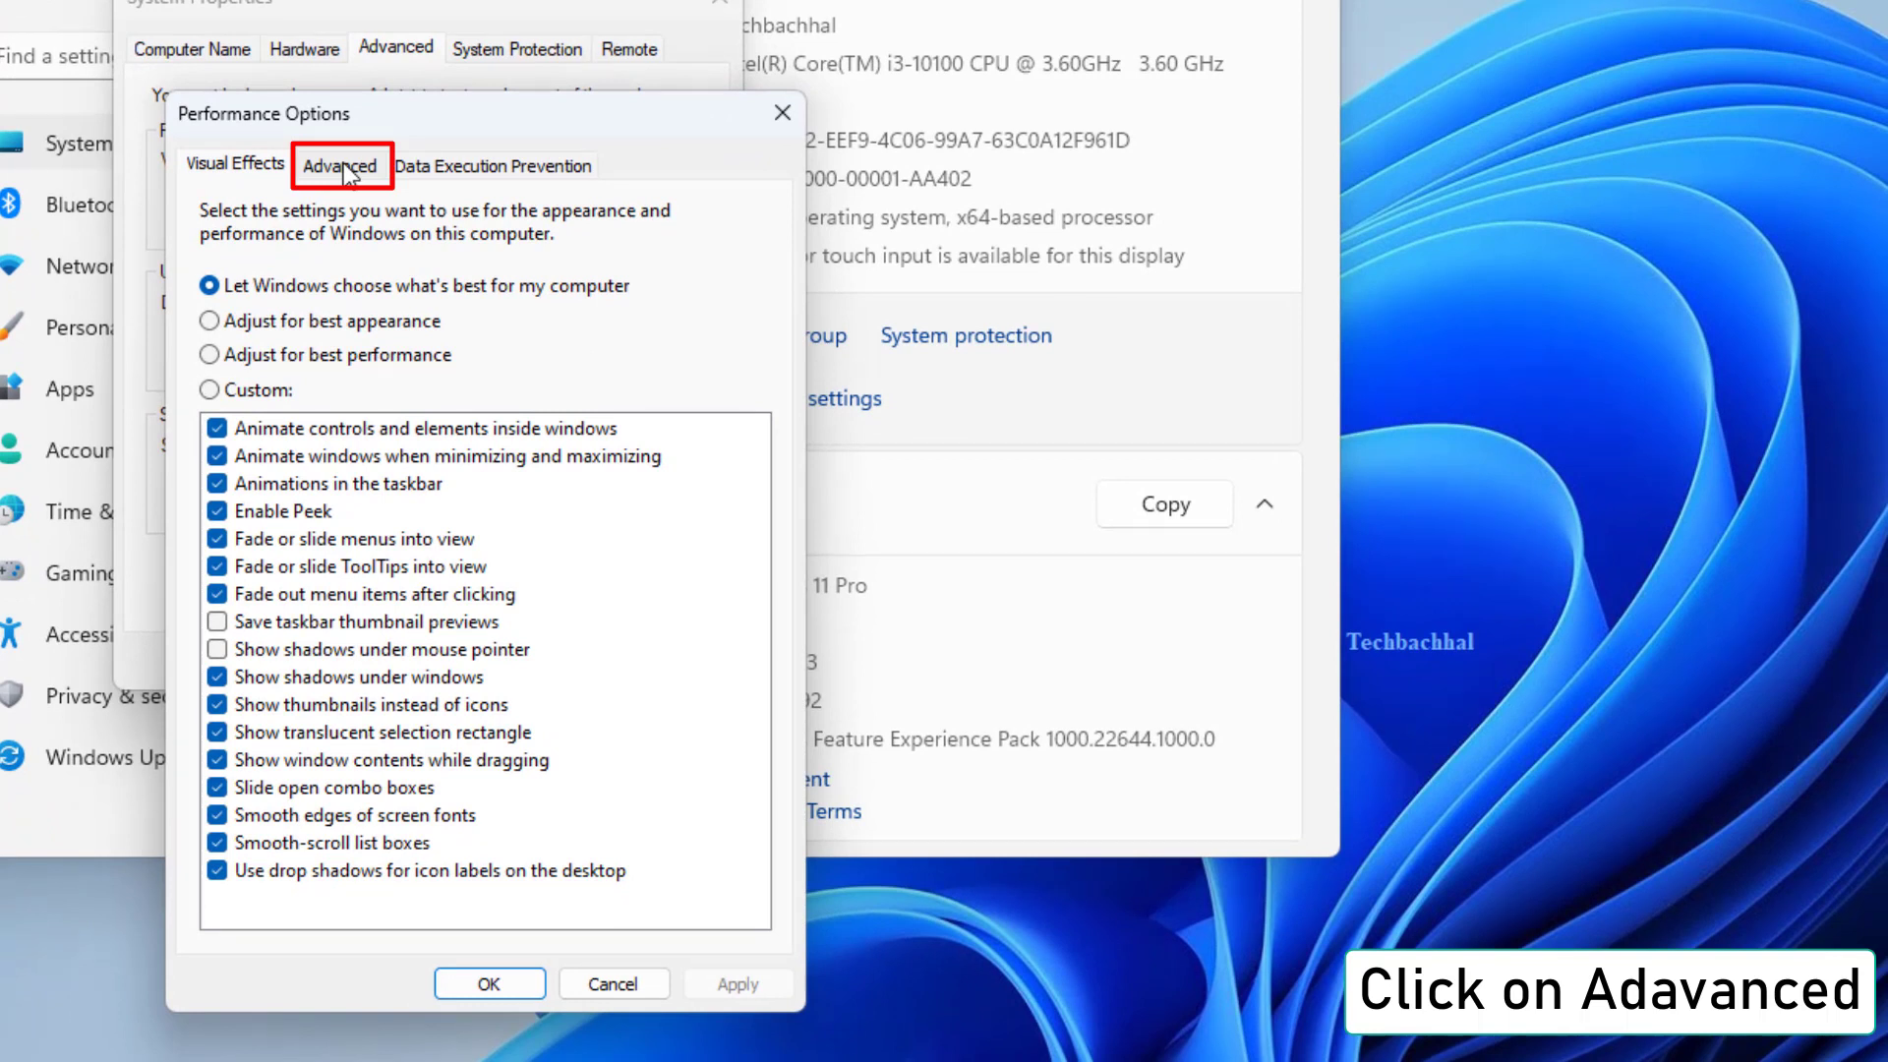
{"action": "left_click", "coordinate": [346, 167]}
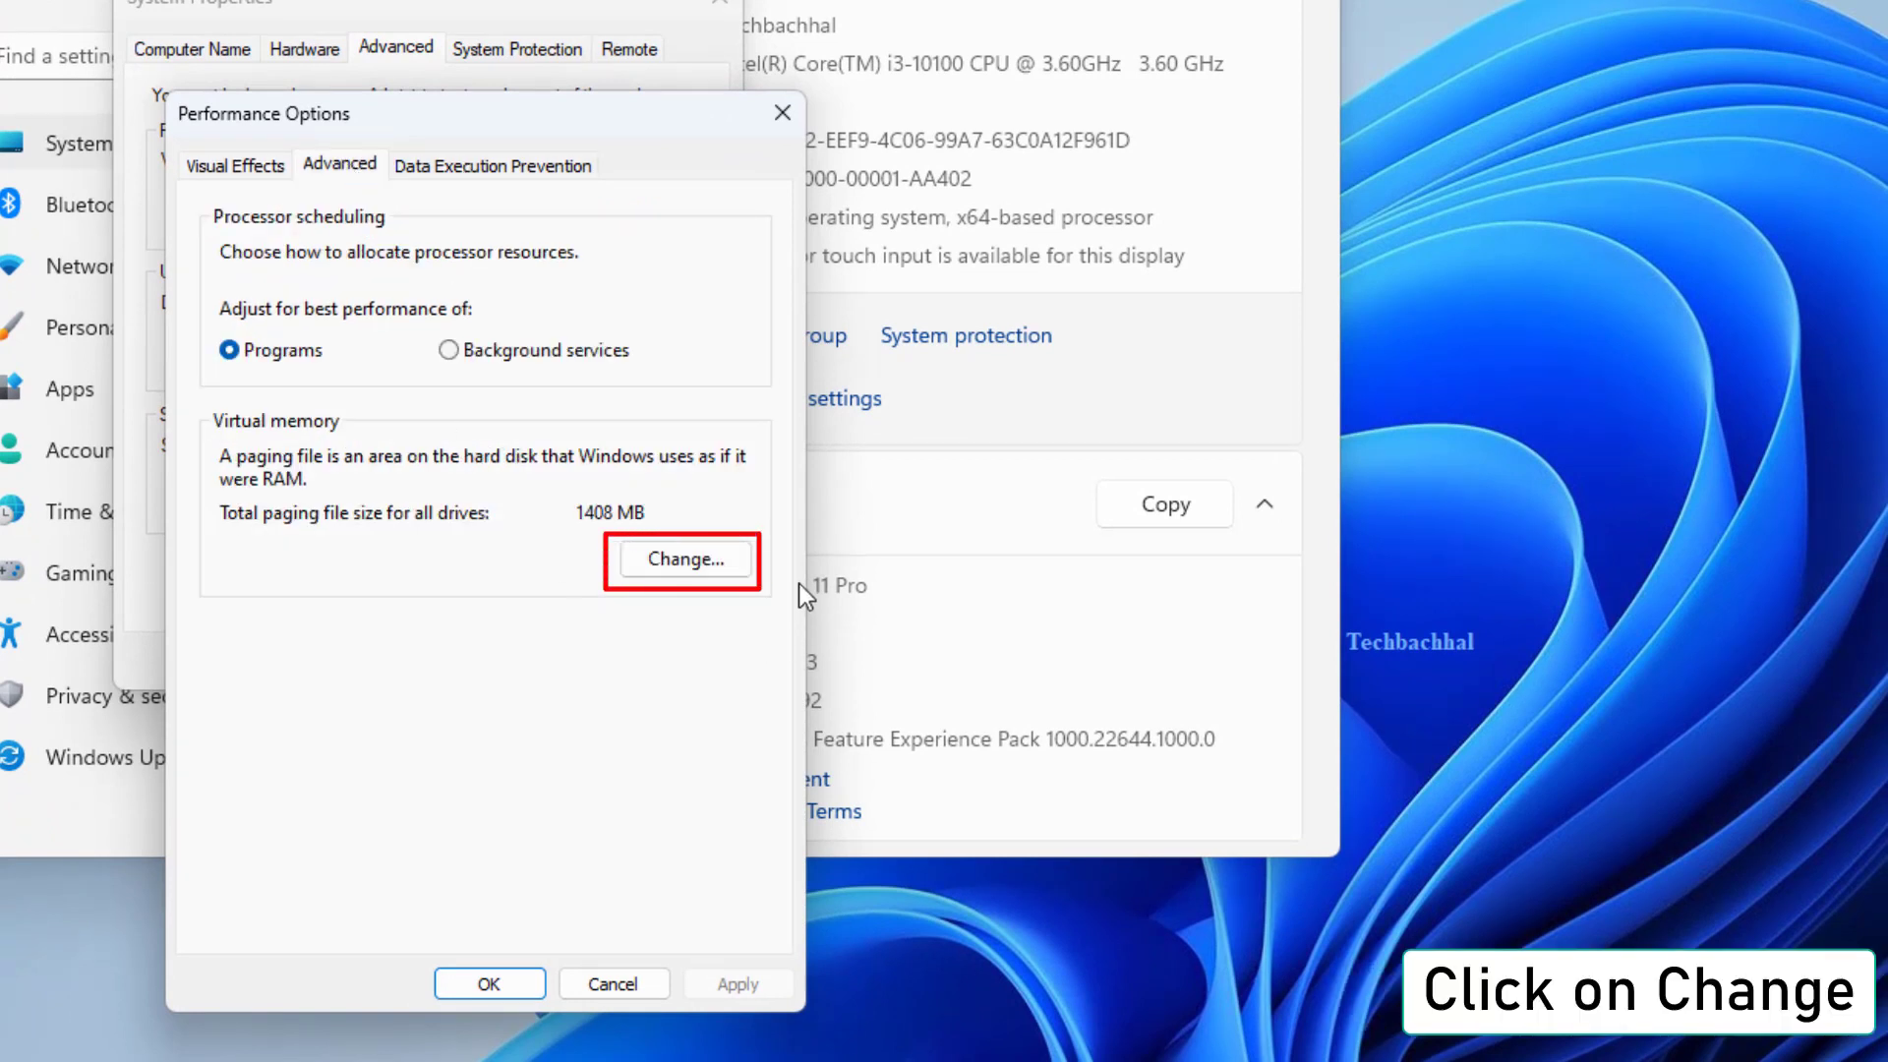
{"action": "left_click", "coordinate": [693, 560]}
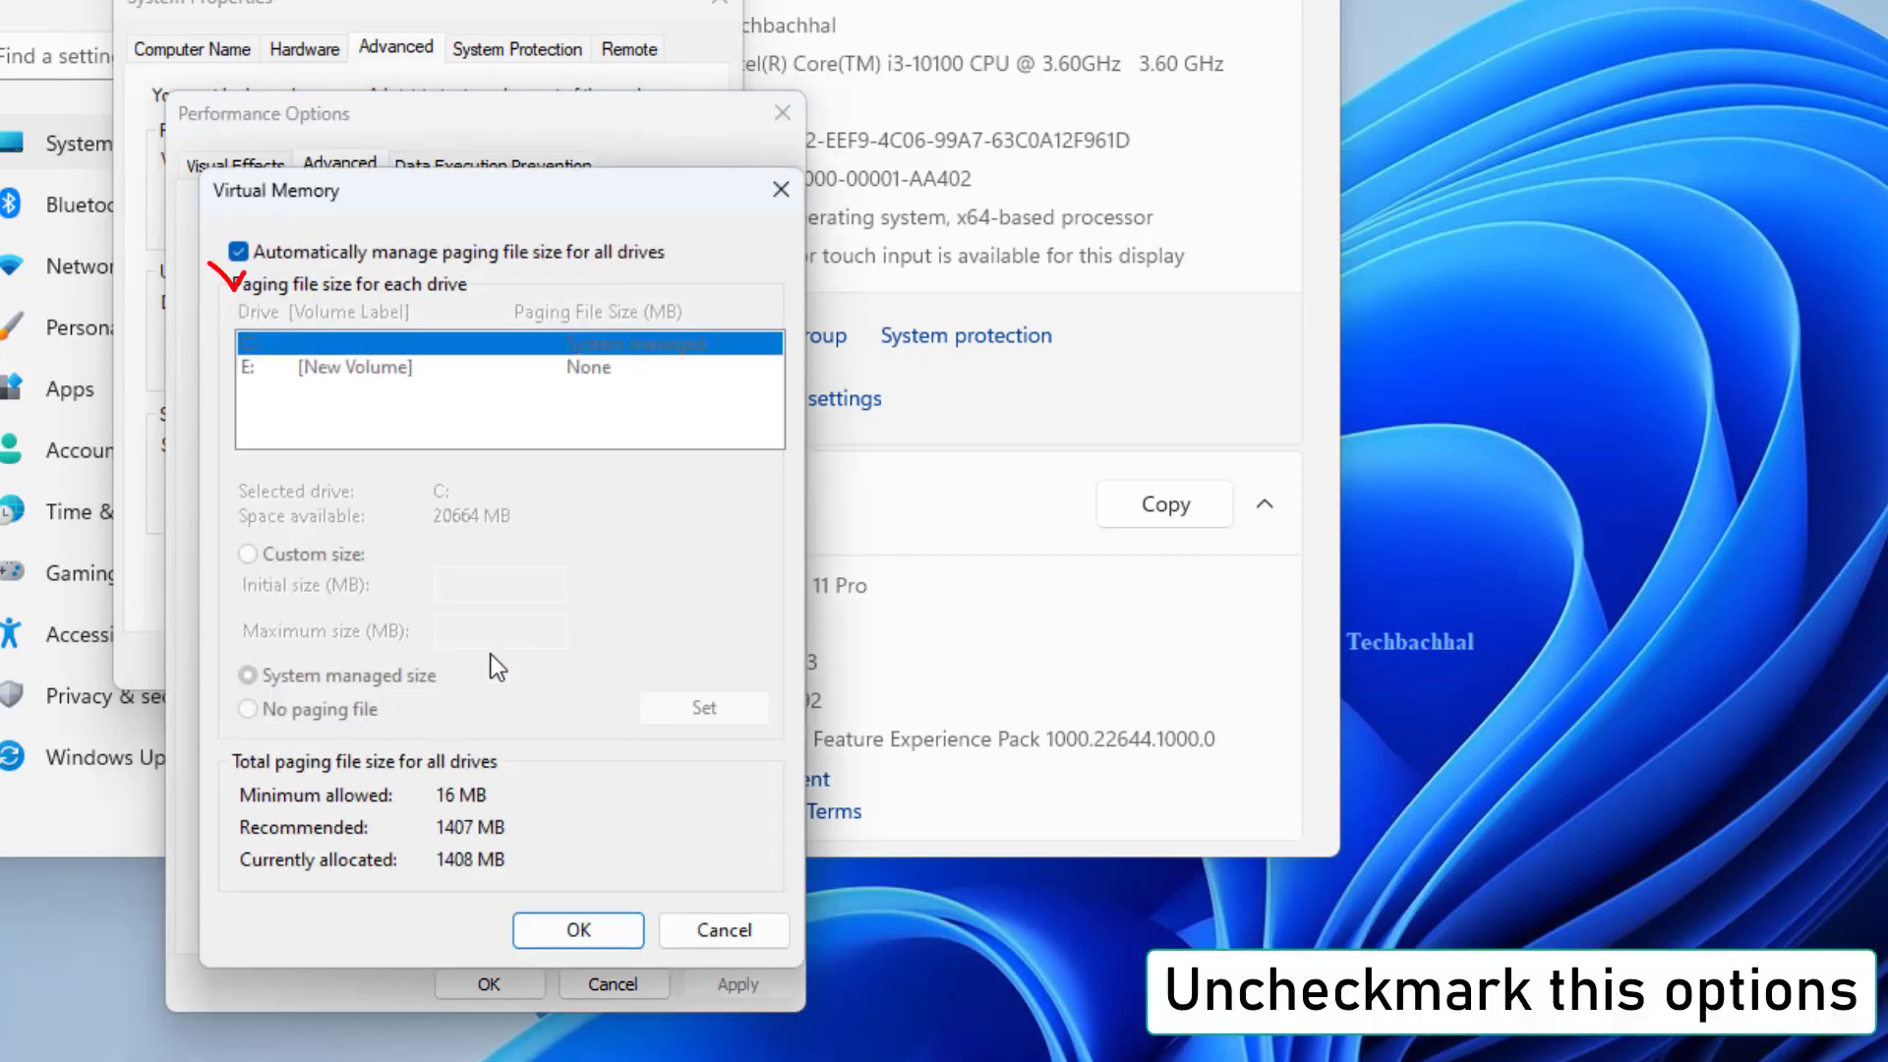
- Turn off automatic paging file management and set drive C: to a custom size of 1407 MB initial and 1408 MB maximum
{"action": "left_click", "coordinate": [239, 253]}
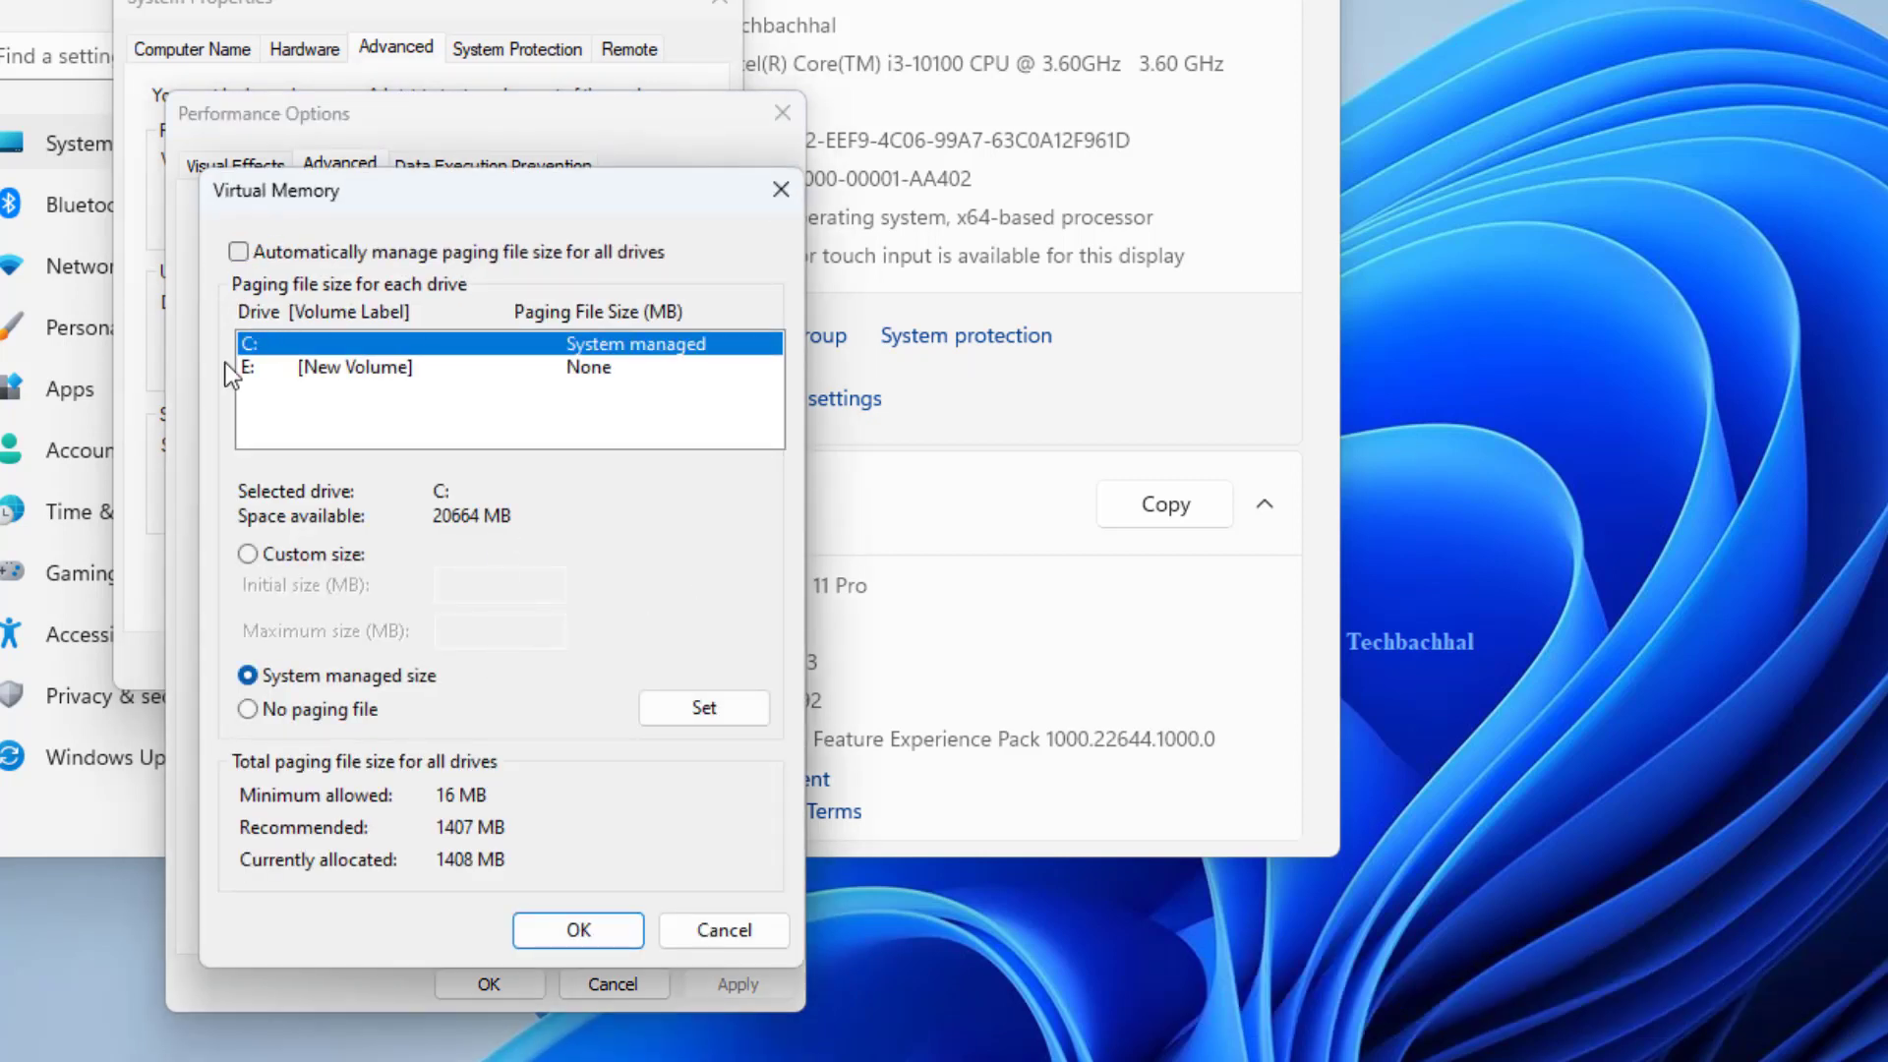
{"action": "left_click", "coordinate": [247, 554]}
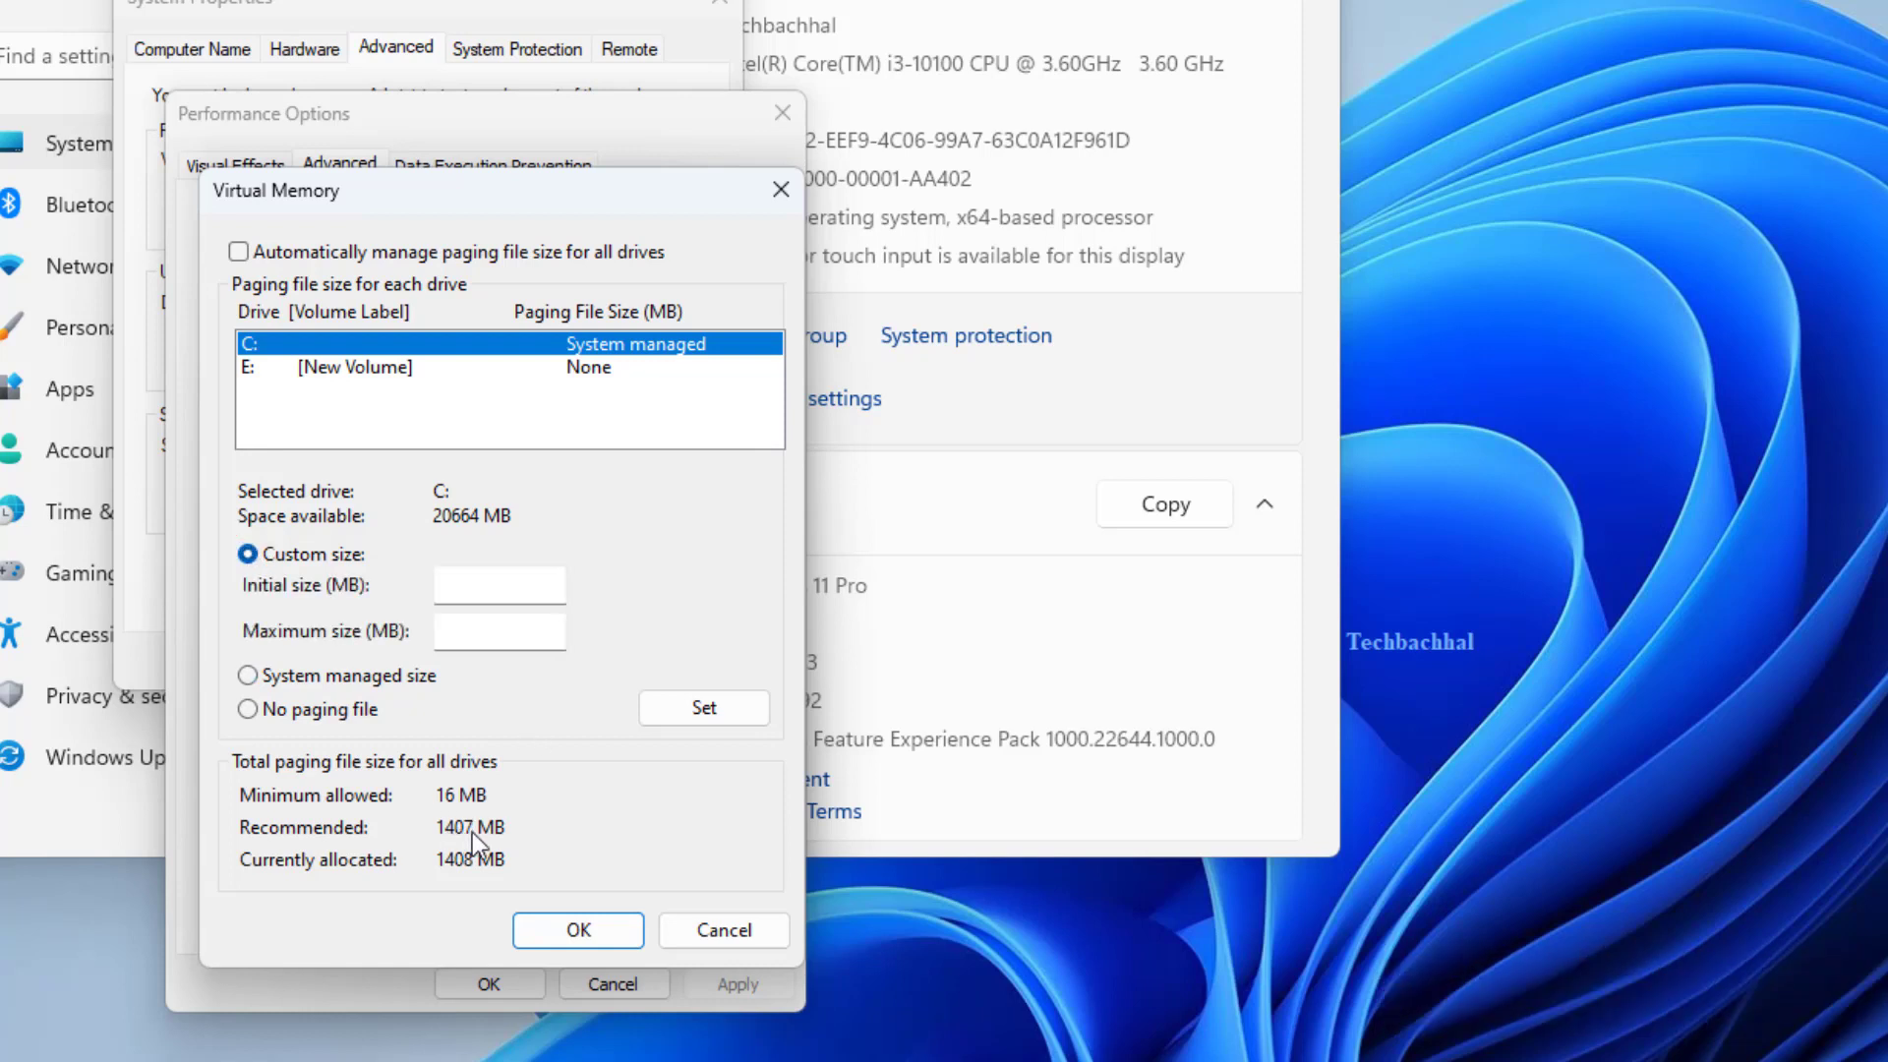
{"action": "left_click", "coordinate": [470, 593]}
{"action": "type", "text": "1407"}
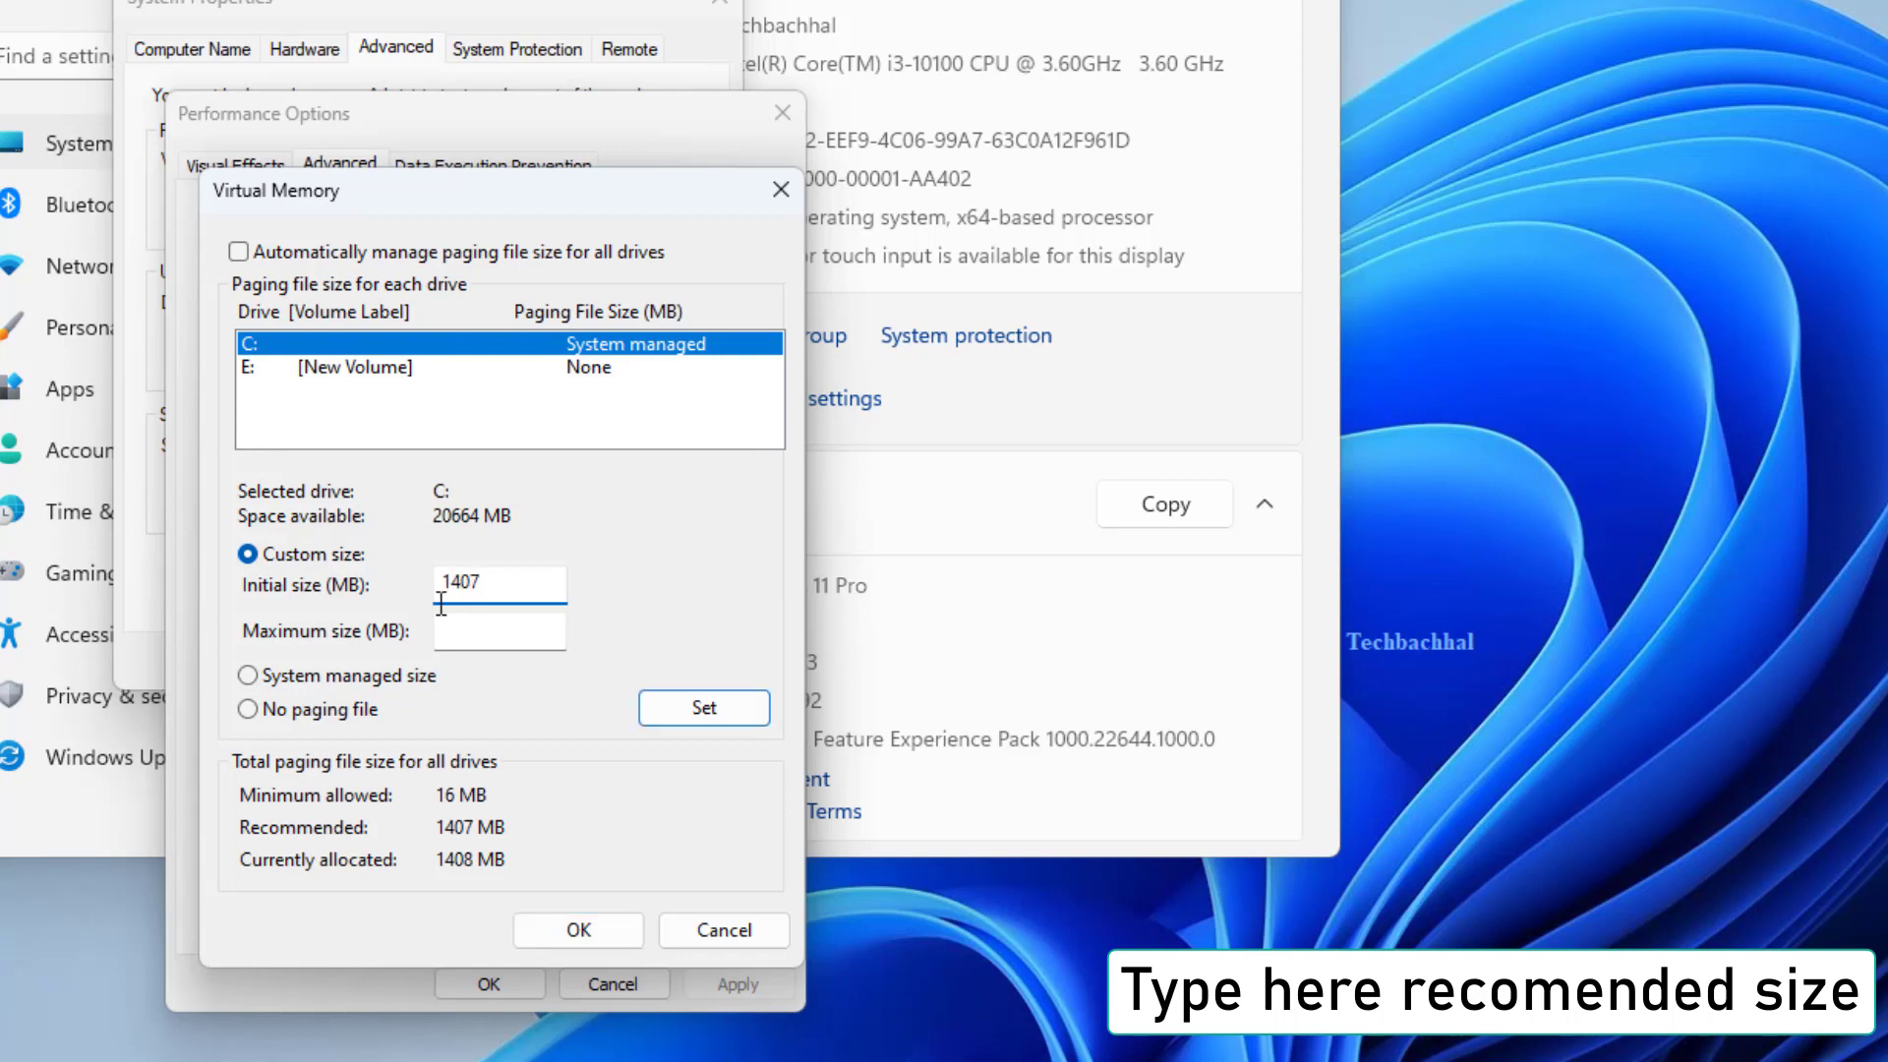
{"action": "left_click", "coordinate": [467, 637]}
{"action": "type", "text": "1408"}
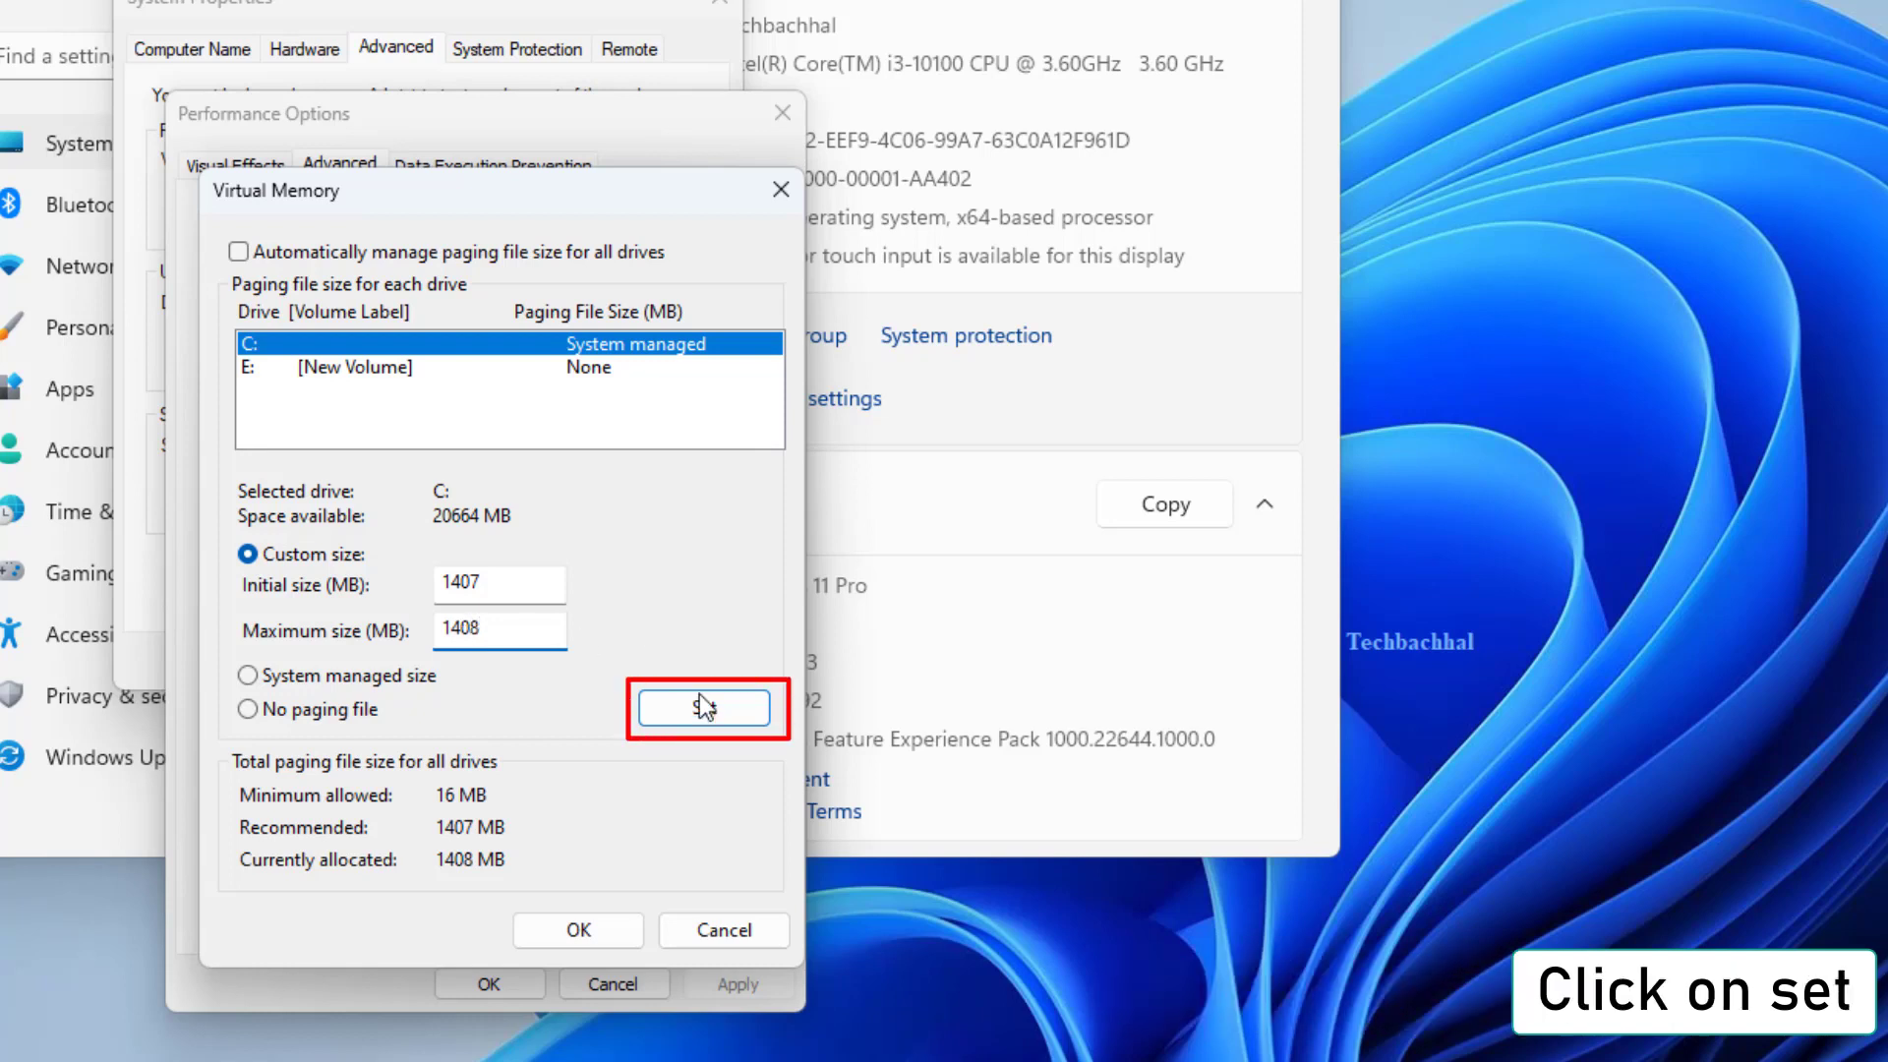
{"action": "left_click", "coordinate": [702, 710]}
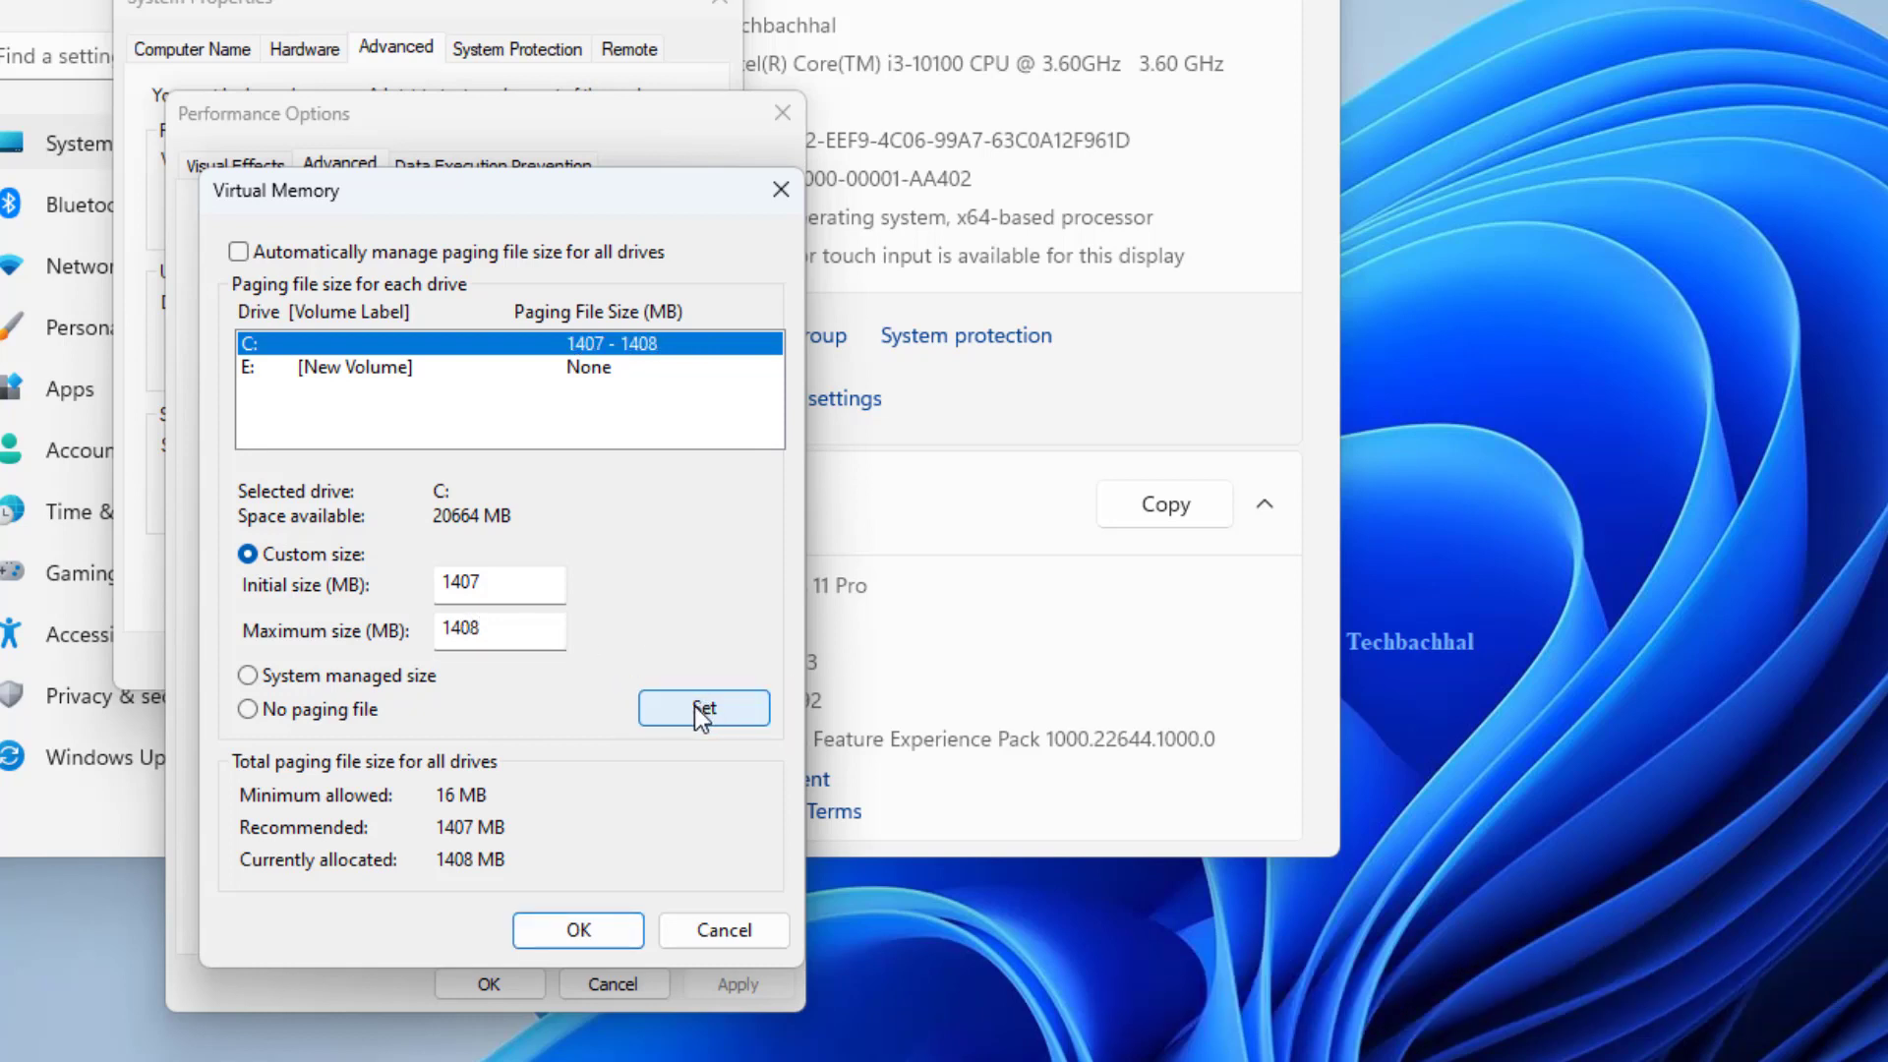
{"action": "left_click", "coordinate": [579, 930]}
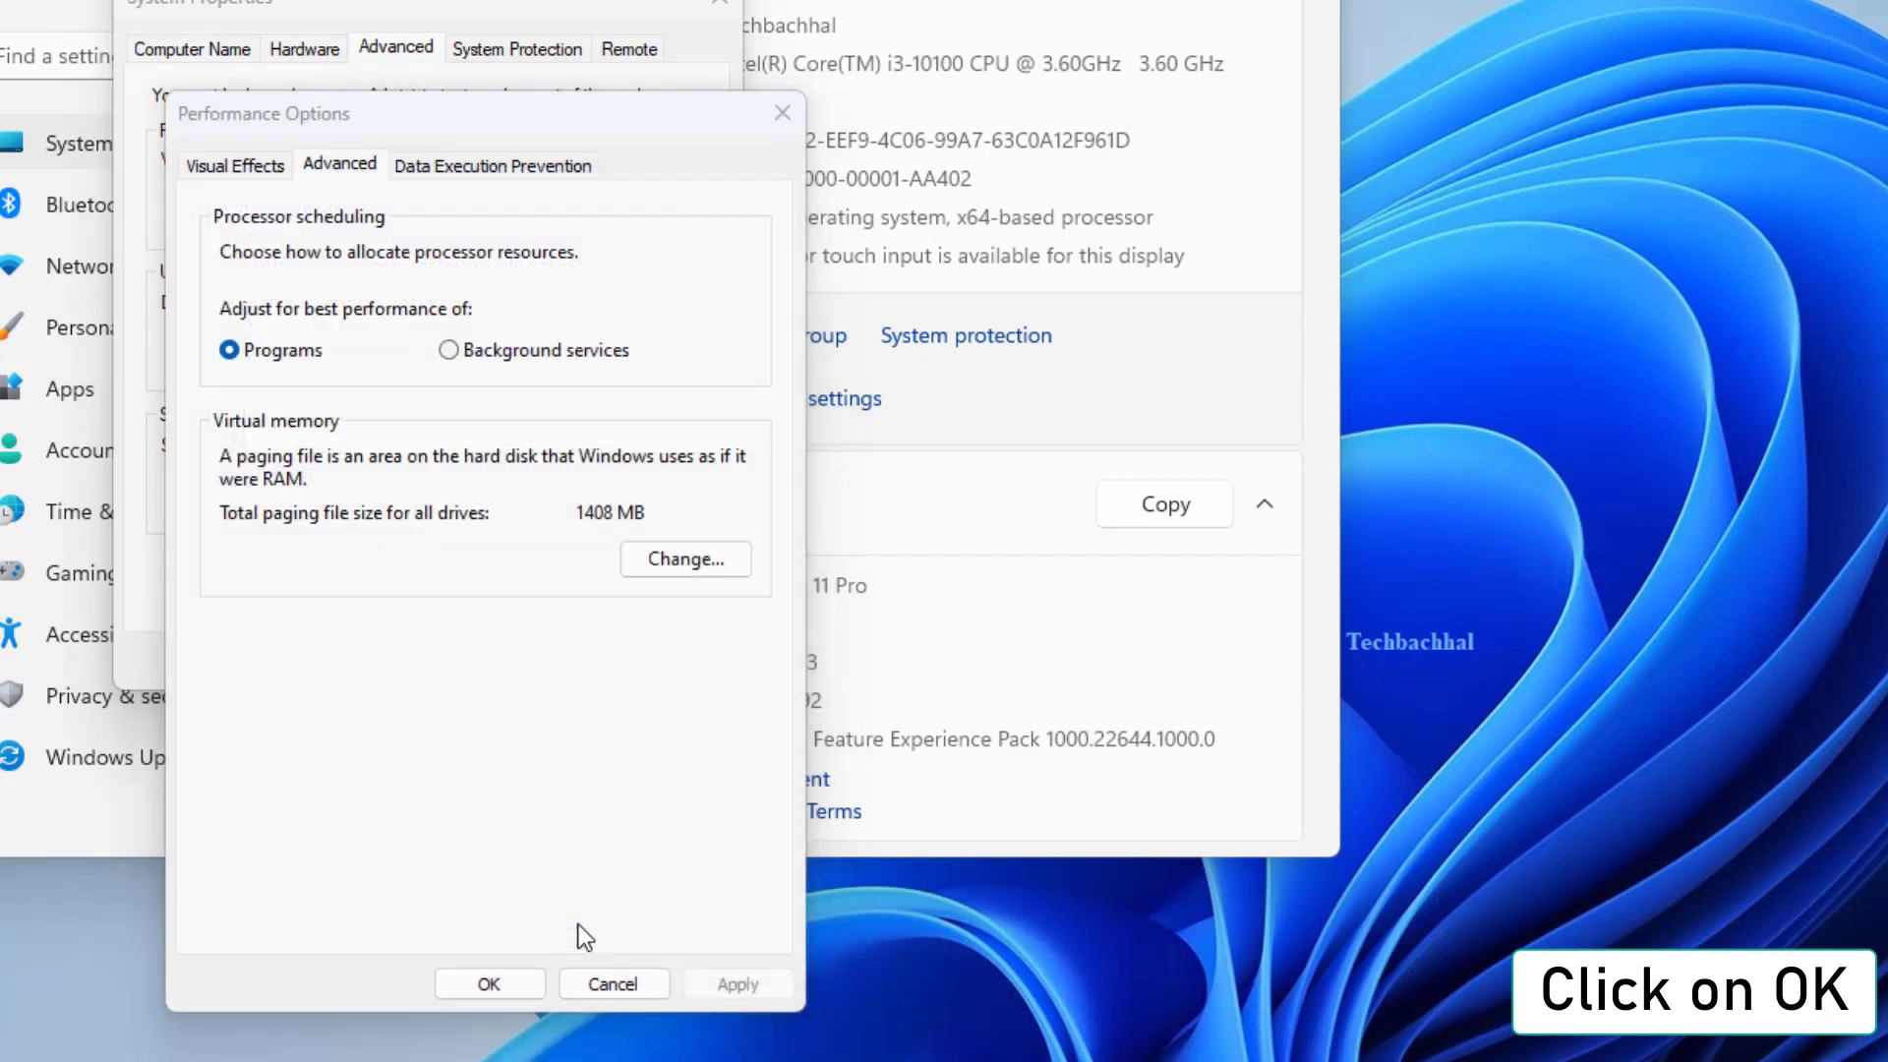
{"action": "left_click", "coordinate": [1640, 732]}
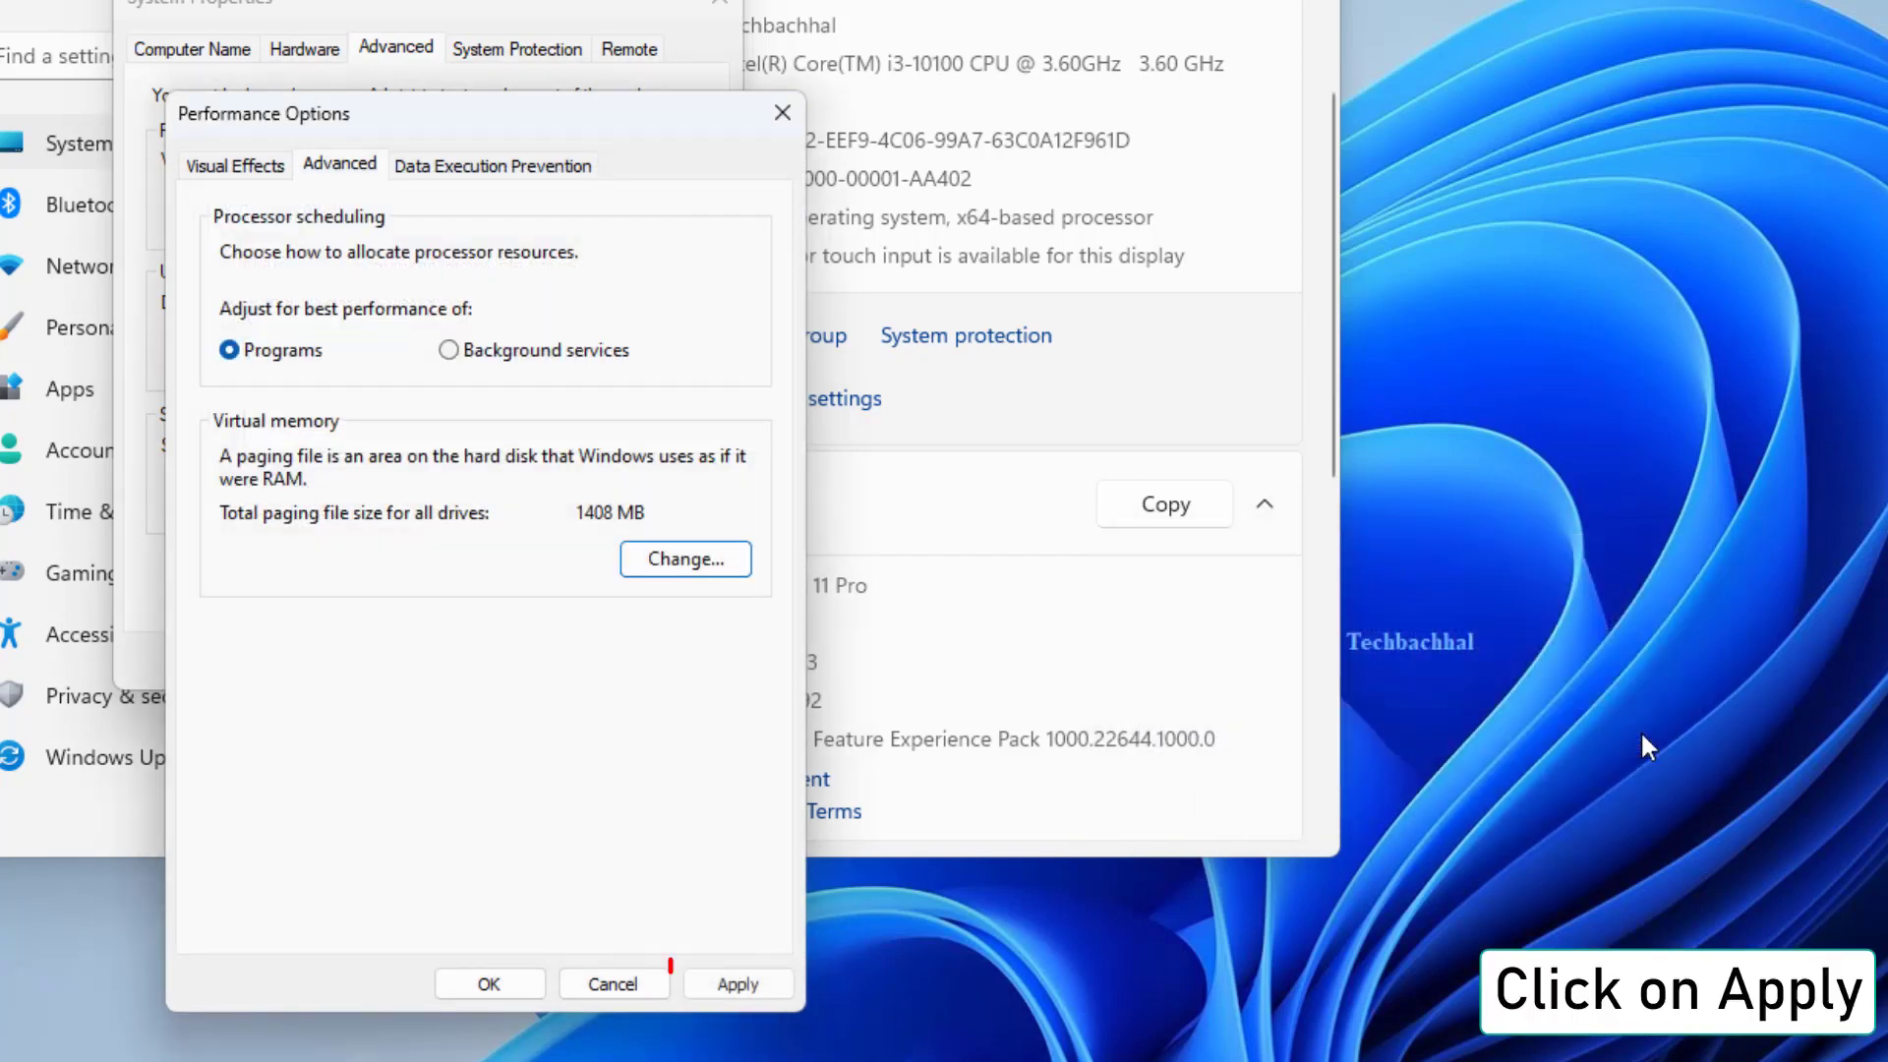
- Apply and confirm the performance options, and close the System Properties and Settings windows
{"action": "left_click", "coordinate": [748, 984]}
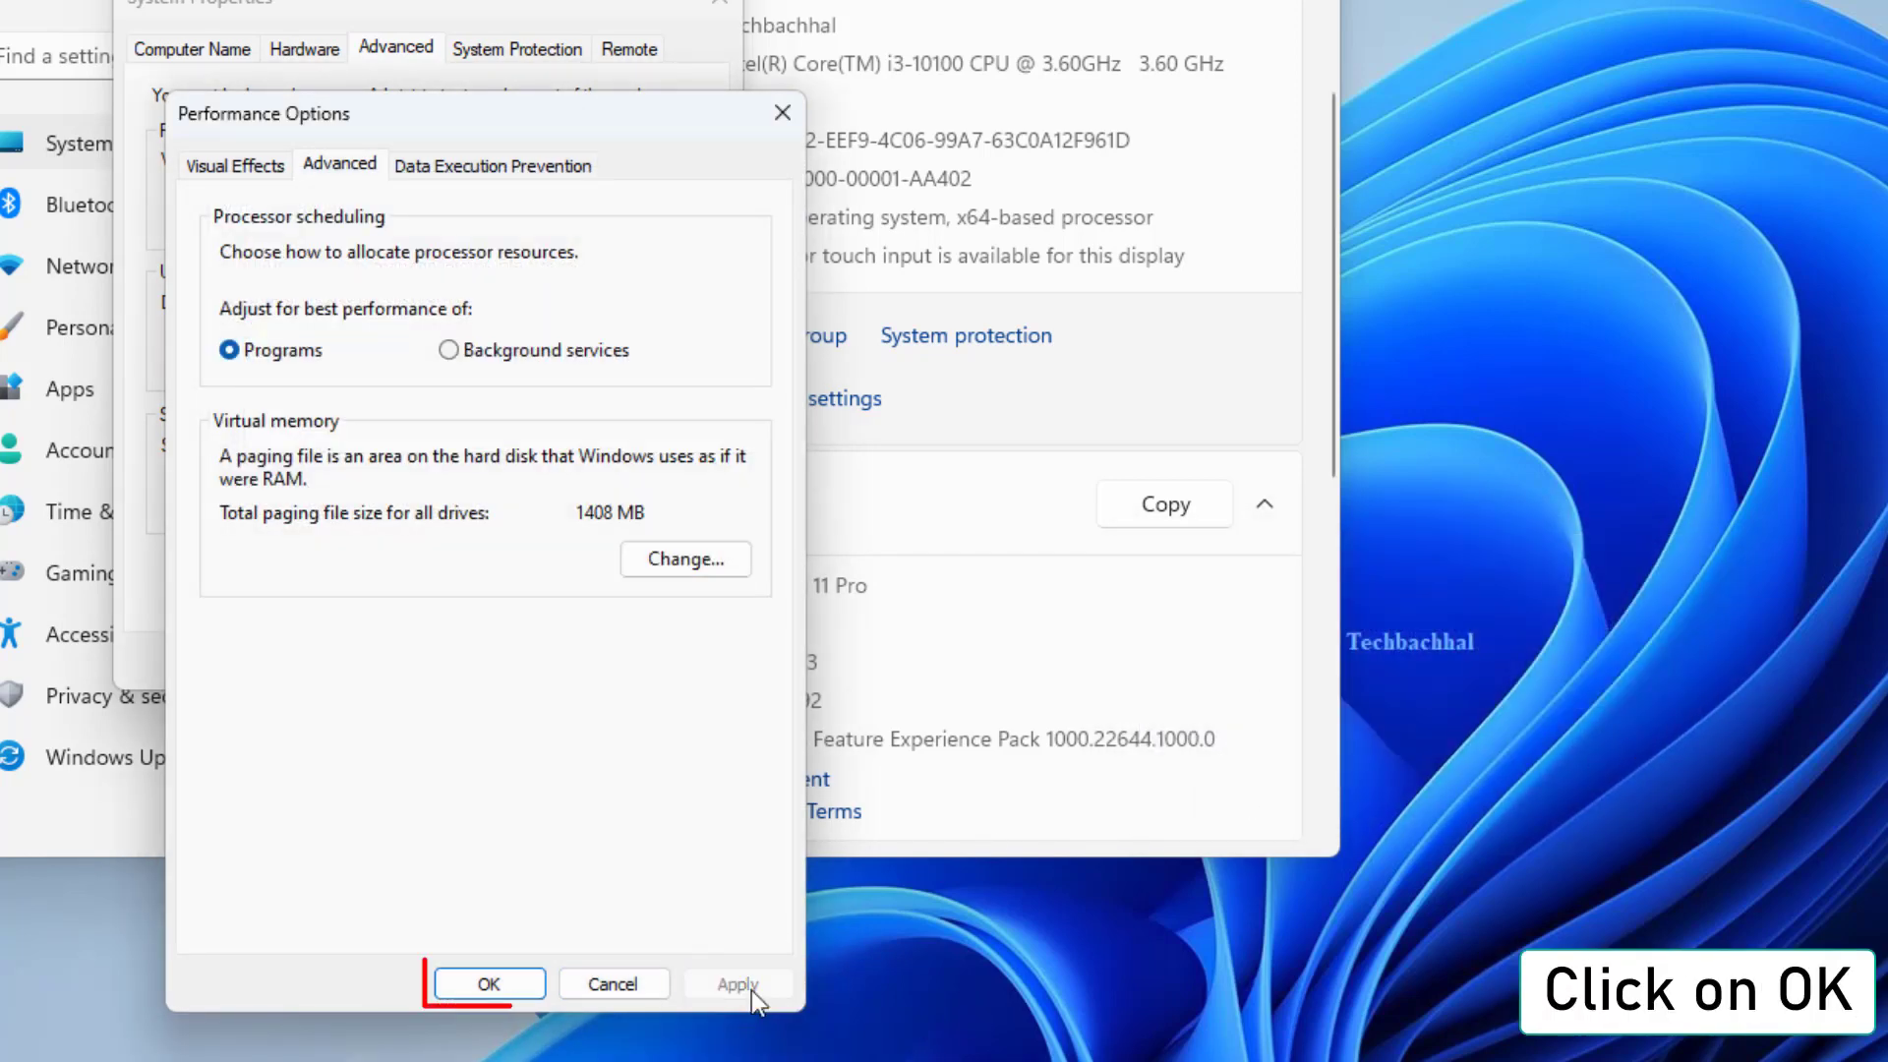
{"action": "left_click", "coordinate": [489, 984]}
{"action": "left_click", "coordinate": [723, 8]}
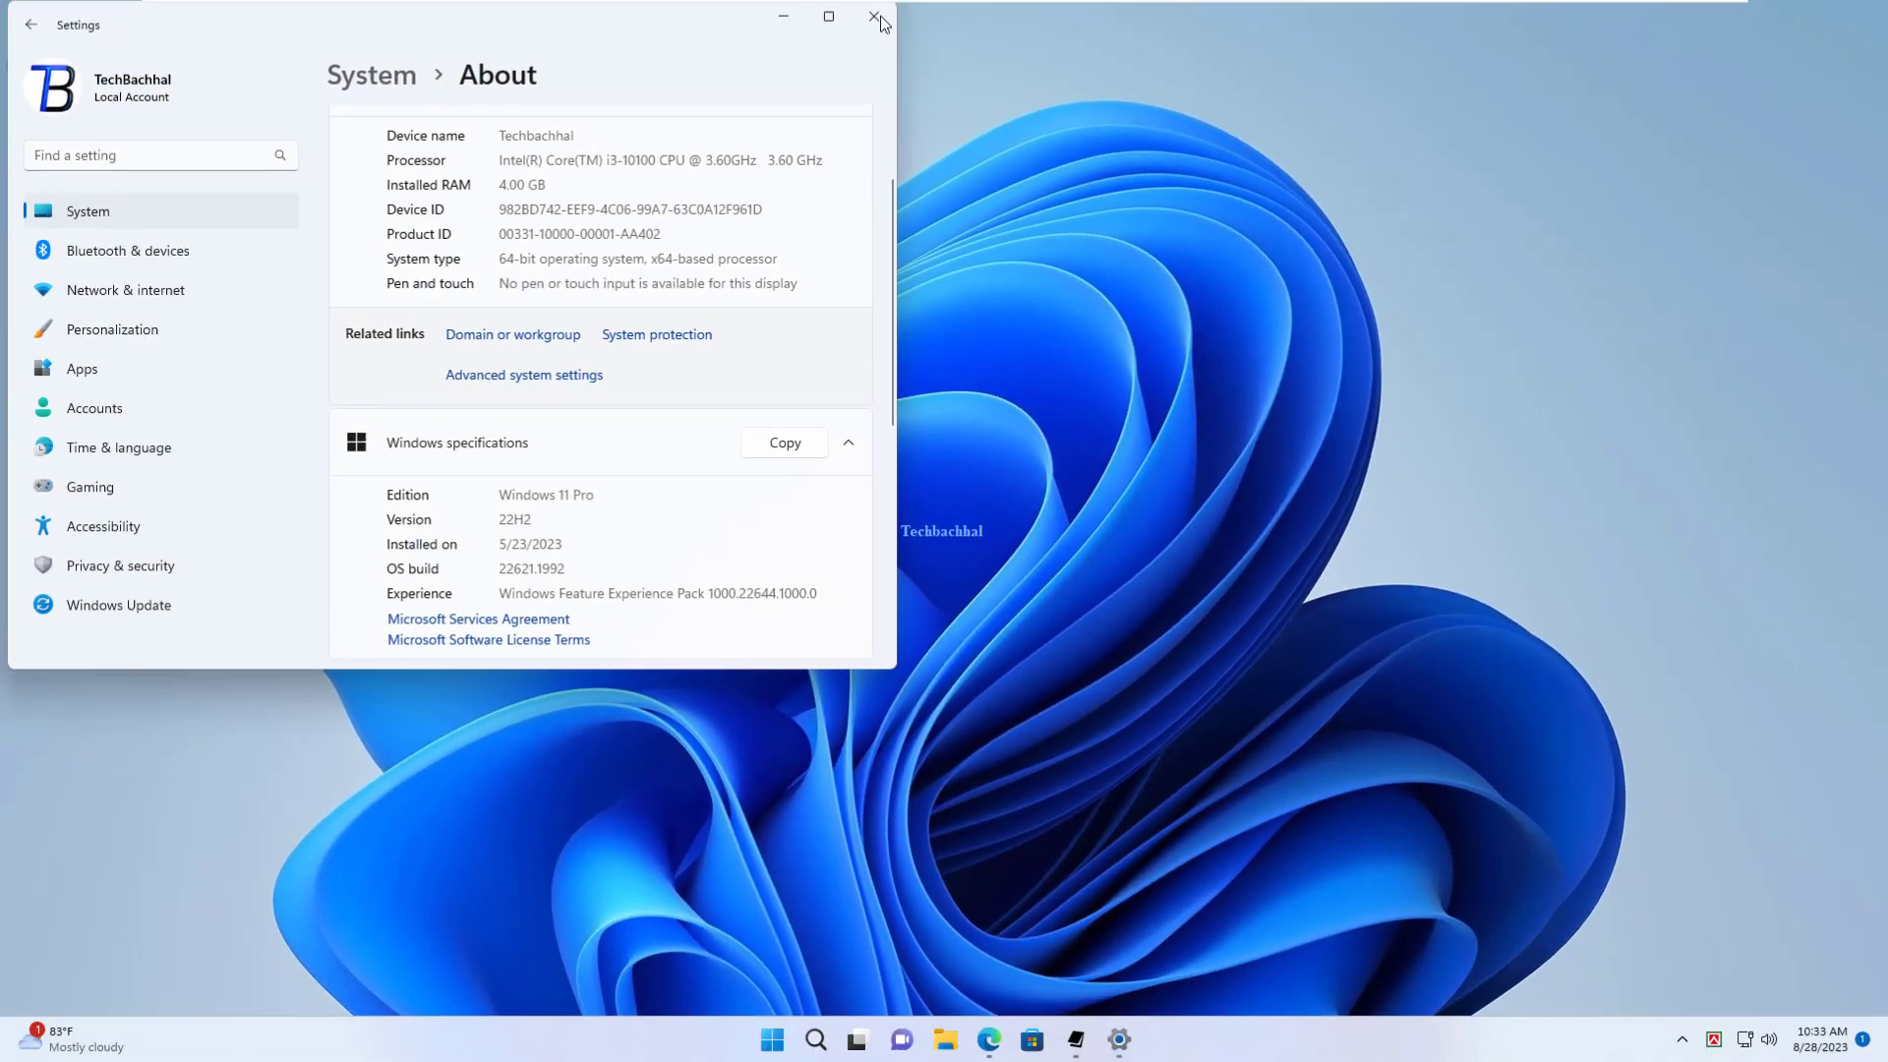
{"action": "left_click", "coordinate": [874, 16]}
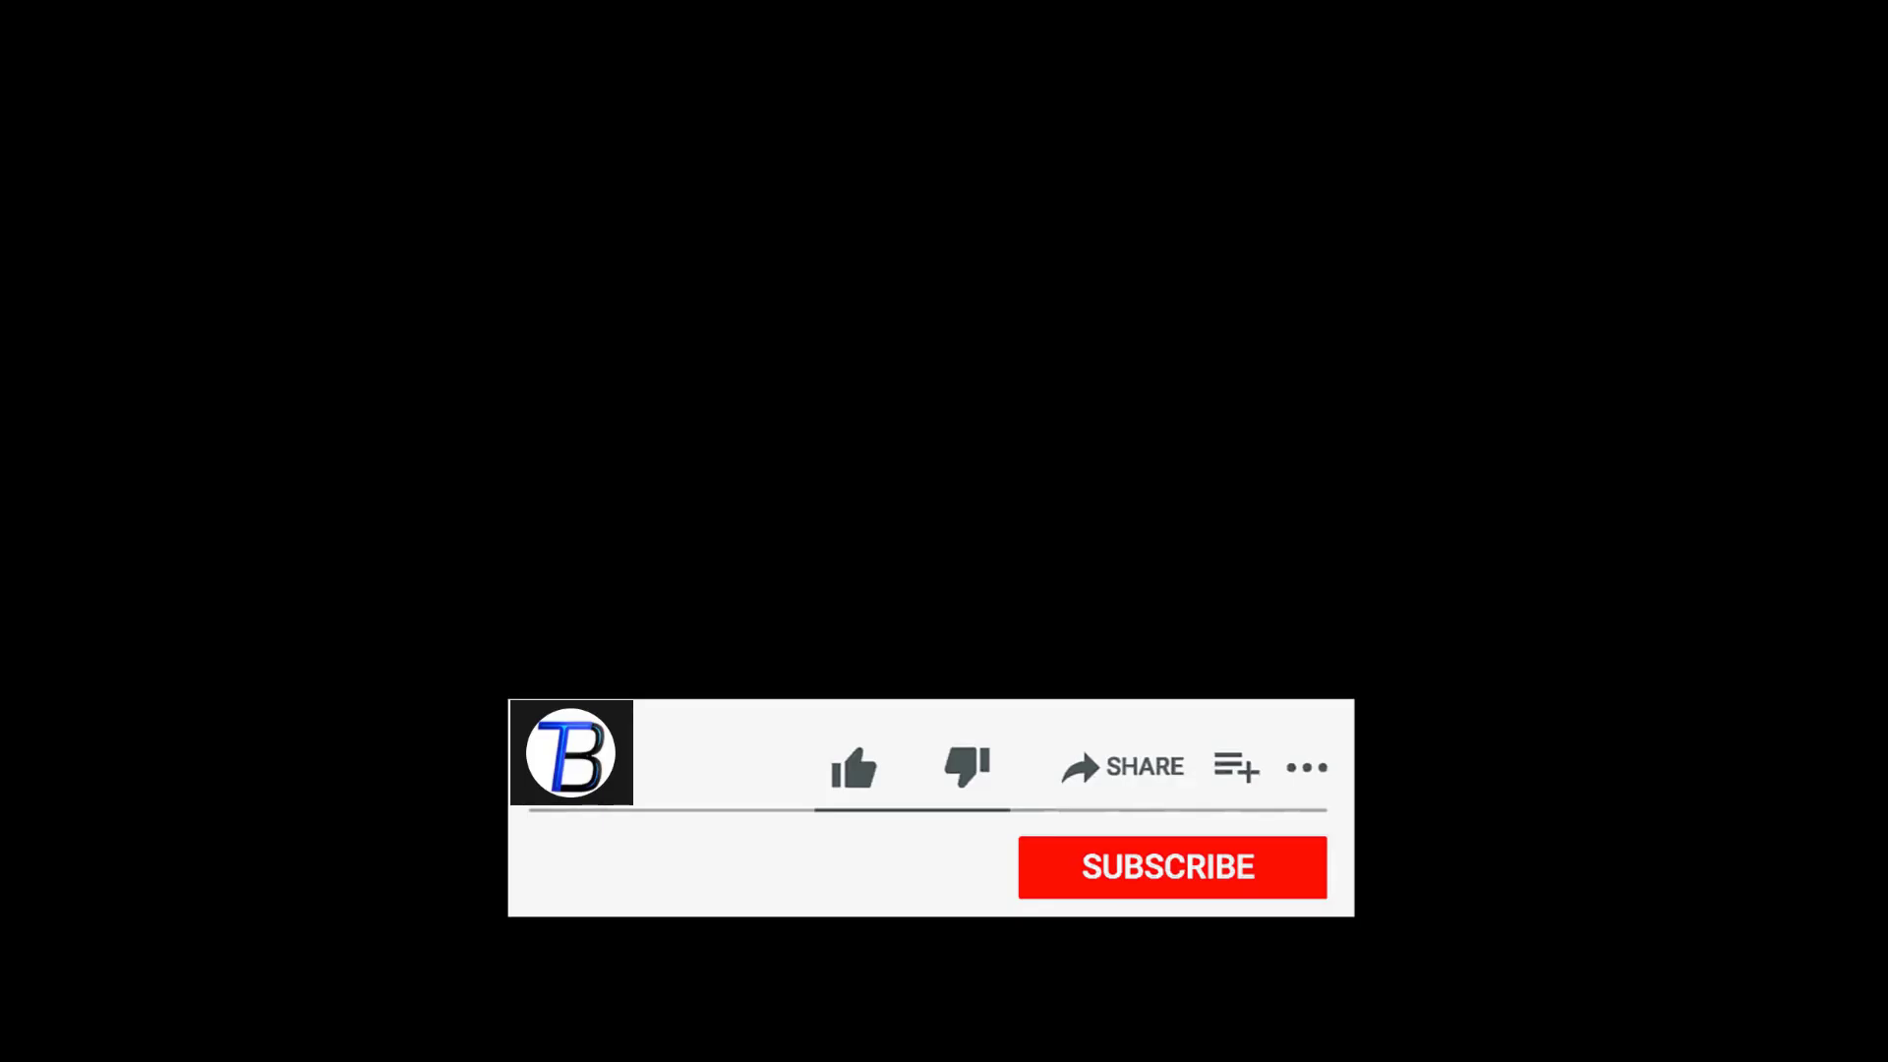